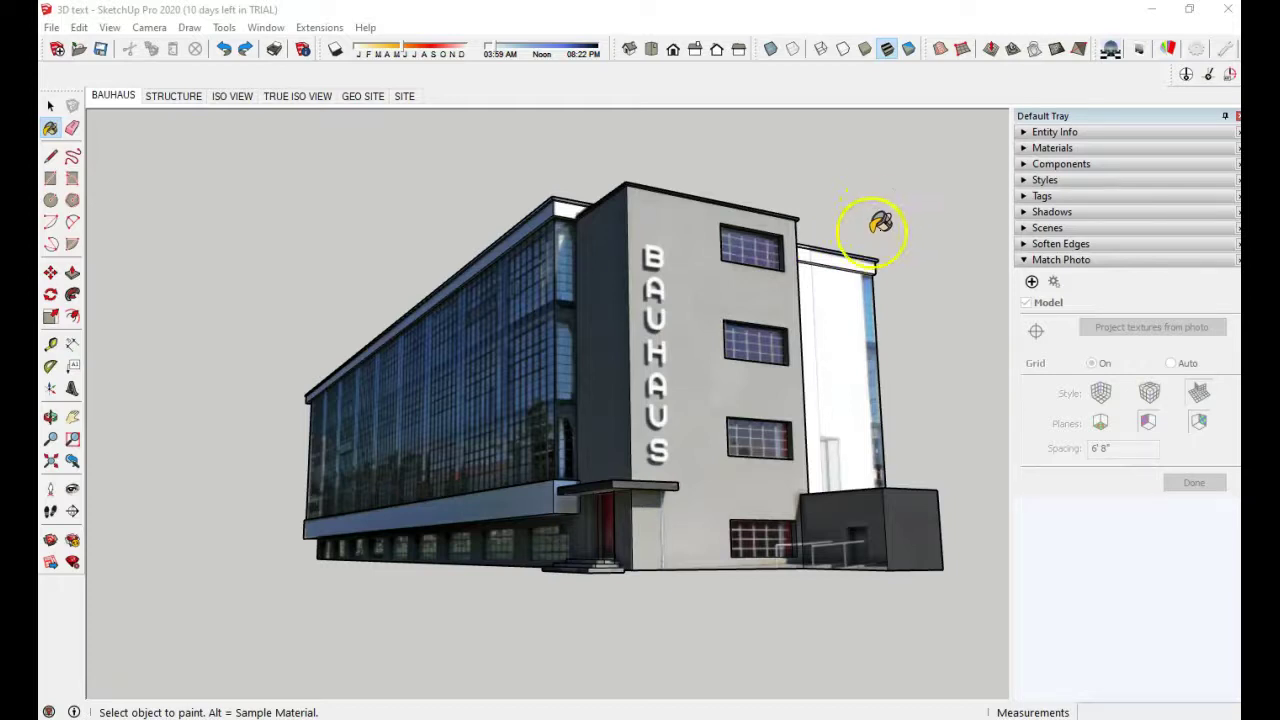
Step: Switch the model to the Monochrome style and paint the entrance stairs below the canopy
{"action": "left_click", "coordinate": [909, 49]}
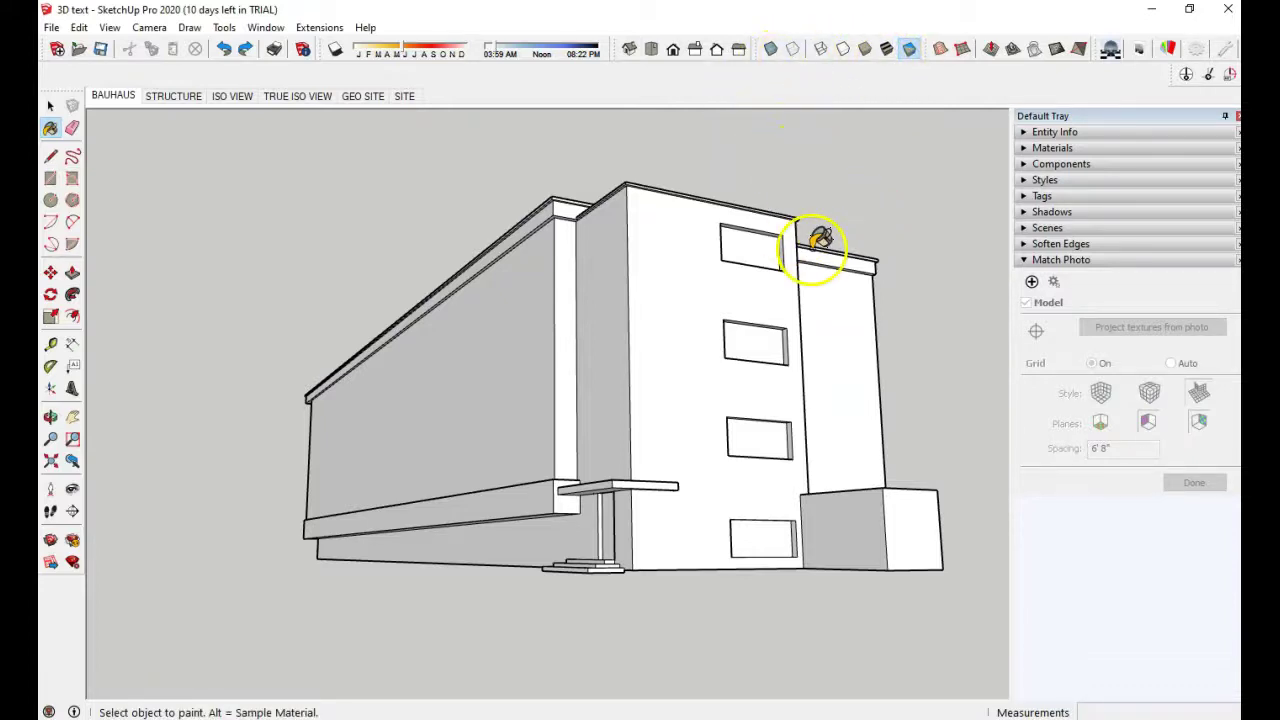
{"action": "mouse_move", "coordinate": [700, 325]}
{"action": "middle_mouse_down"}
{"action": "mouse_move", "coordinate": [571, 449]}
{"action": "mouse_move", "coordinate": [495, 458]}
{"action": "mouse_move", "coordinate": [609, 514]}
{"action": "mouse_move", "coordinate": [737, 543]}
{"action": "mouse_move", "coordinate": [831, 543]}
{"action": "mouse_move", "coordinate": [691, 391]}
{"action": "mouse_move", "coordinate": [745, 372]}
{"action": "mouse_move", "coordinate": [691, 486]}
{"action": "middle_mouse_up"}
{"action": "left_click", "coordinate": [571, 498]}
{"action": "left_click", "coordinate": [633, 577]}
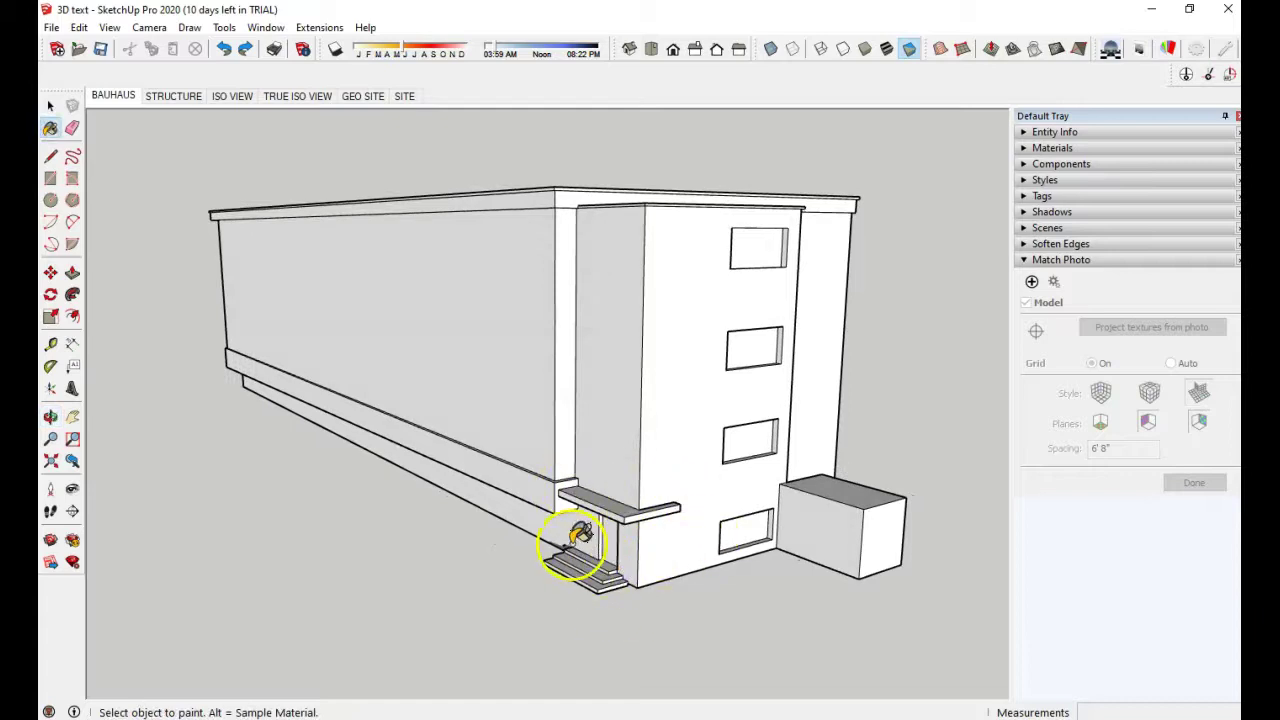
{"action": "left_click", "coordinate": [606, 590]}
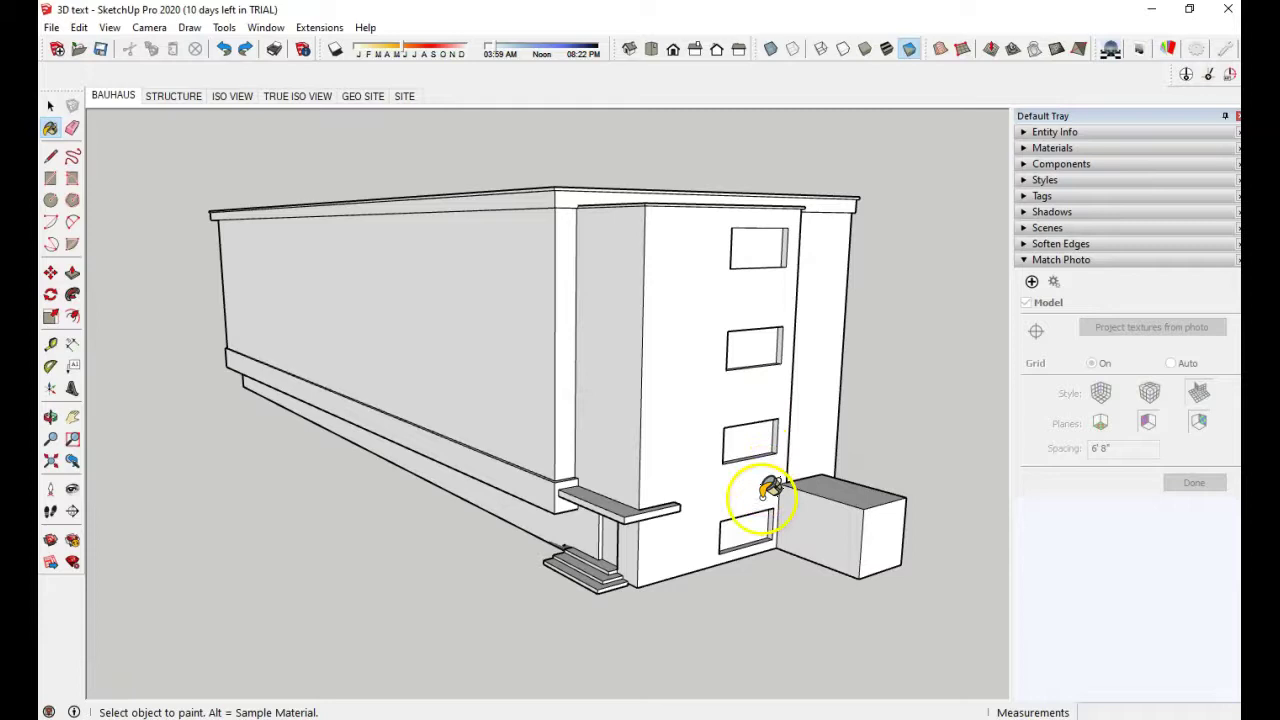
Step: Inspect the roof corner and sides, painting the small front box grey, then back to white
{"action": "middle_click_drag", "start_coordinate": [684, 462], "coordinate": [682, 393]}
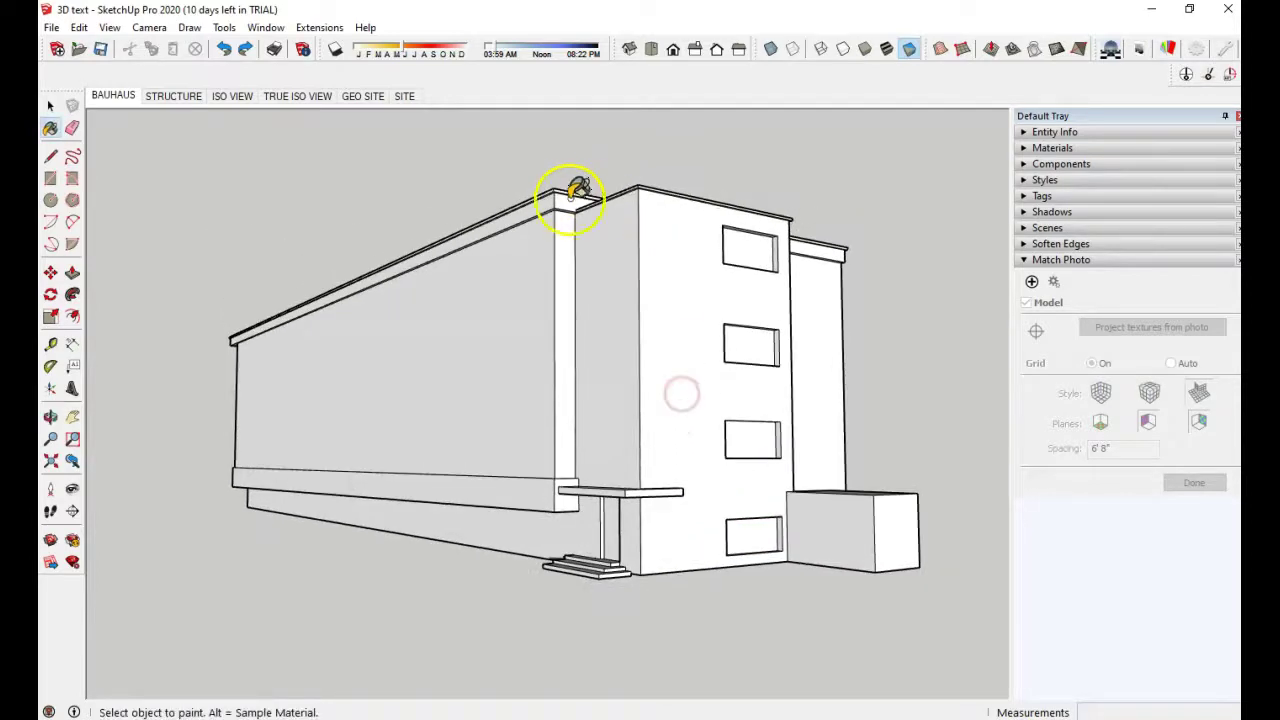
{"action": "scroll", "coordinate": [565, 190], "scroll_direction": "up", "scroll_amount": 3}
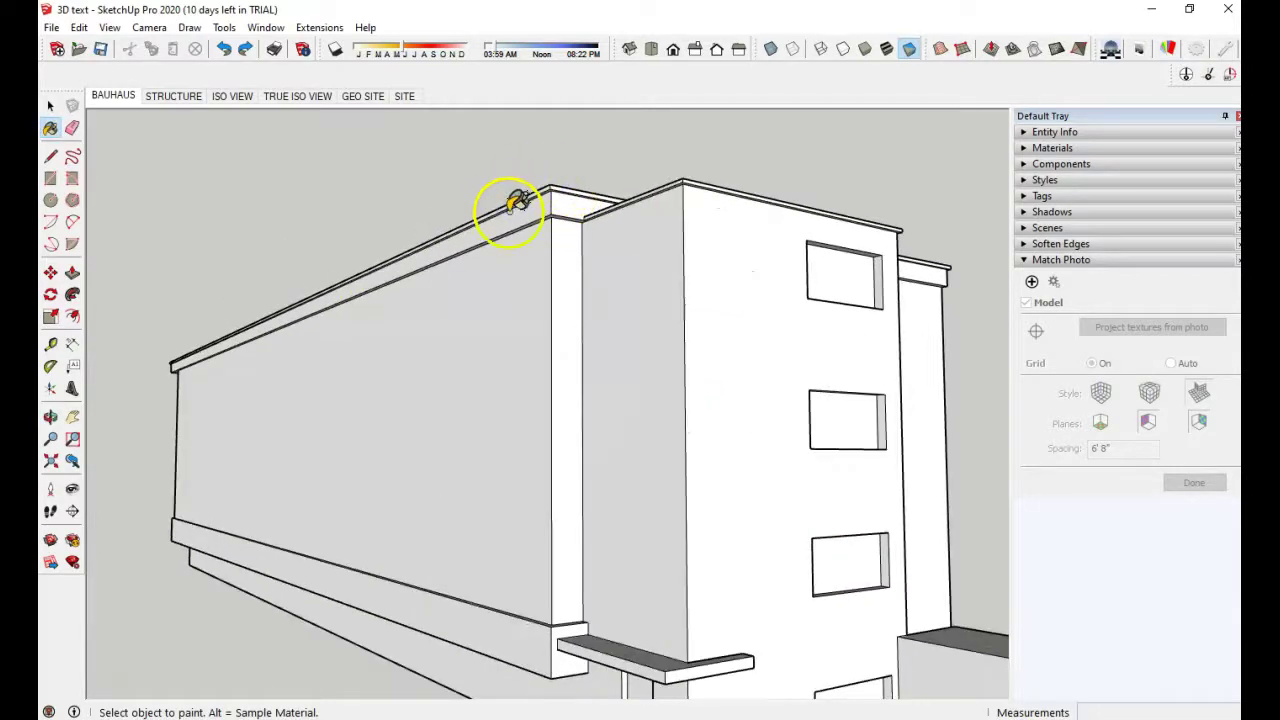
{"action": "scroll", "coordinate": [563, 200], "scroll_direction": "up", "scroll_amount": 2}
{"action": "mouse_move", "coordinate": [569, 199]}
{"action": "middle_mouse_down"}
{"action": "mouse_move", "coordinate": [586, 257]}
{"action": "mouse_move", "coordinate": [586, 229]}
{"action": "mouse_move", "coordinate": [514, 223]}
{"action": "mouse_move", "coordinate": [537, 210]}
{"action": "mouse_move", "coordinate": [637, 257]}
{"action": "mouse_move", "coordinate": [660, 223]}
{"action": "mouse_move", "coordinate": [609, 291]}
{"action": "mouse_move", "coordinate": [622, 283]}
{"action": "middle_mouse_up"}
{"action": "scroll", "coordinate": [622, 283], "scroll_direction": "down", "scroll_amount": 2}
{"action": "scroll", "coordinate": [620, 290], "scroll_direction": "down", "scroll_amount": 1}
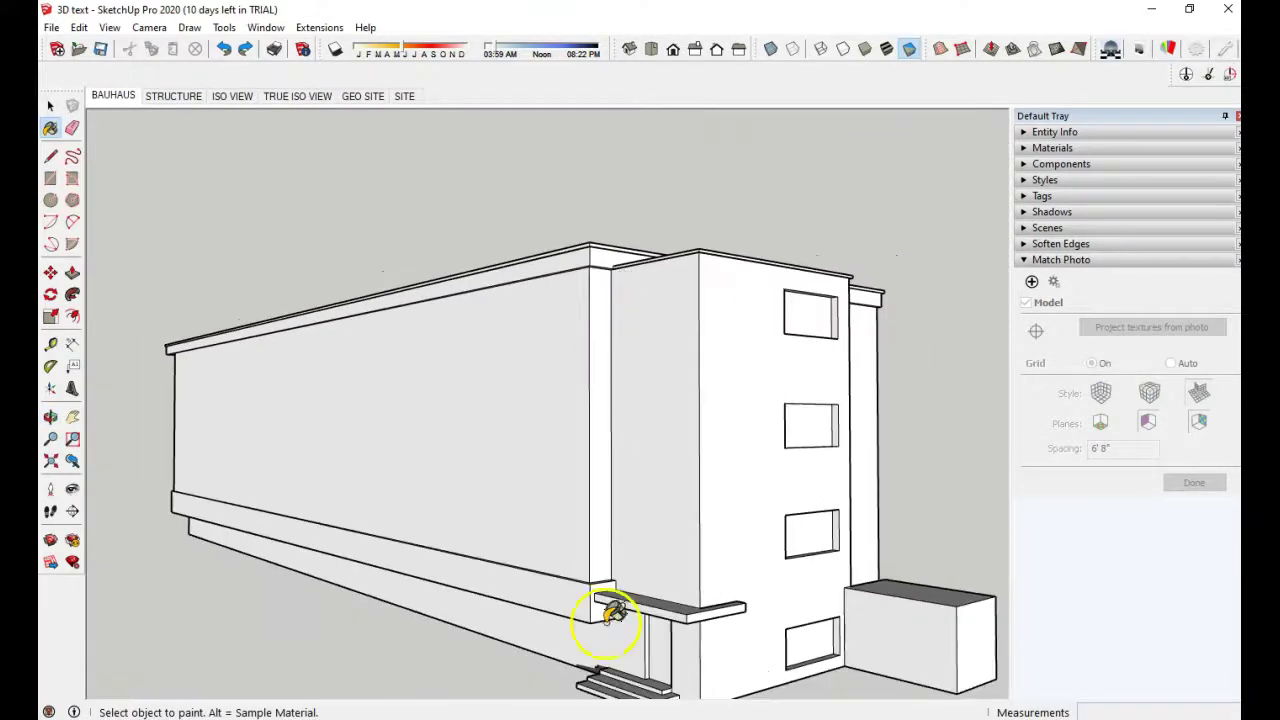
{"action": "mouse_move", "coordinate": [612, 580]}
{"action": "middle_mouse_down"}
{"action": "mouse_move", "coordinate": [534, 651]}
{"action": "mouse_move", "coordinate": [600, 606]}
{"action": "mouse_move", "coordinate": [600, 586]}
{"action": "mouse_move", "coordinate": [615, 605]}
{"action": "middle_mouse_up"}
{"action": "scroll", "coordinate": [617, 607], "scroll_direction": "down", "scroll_amount": 1}
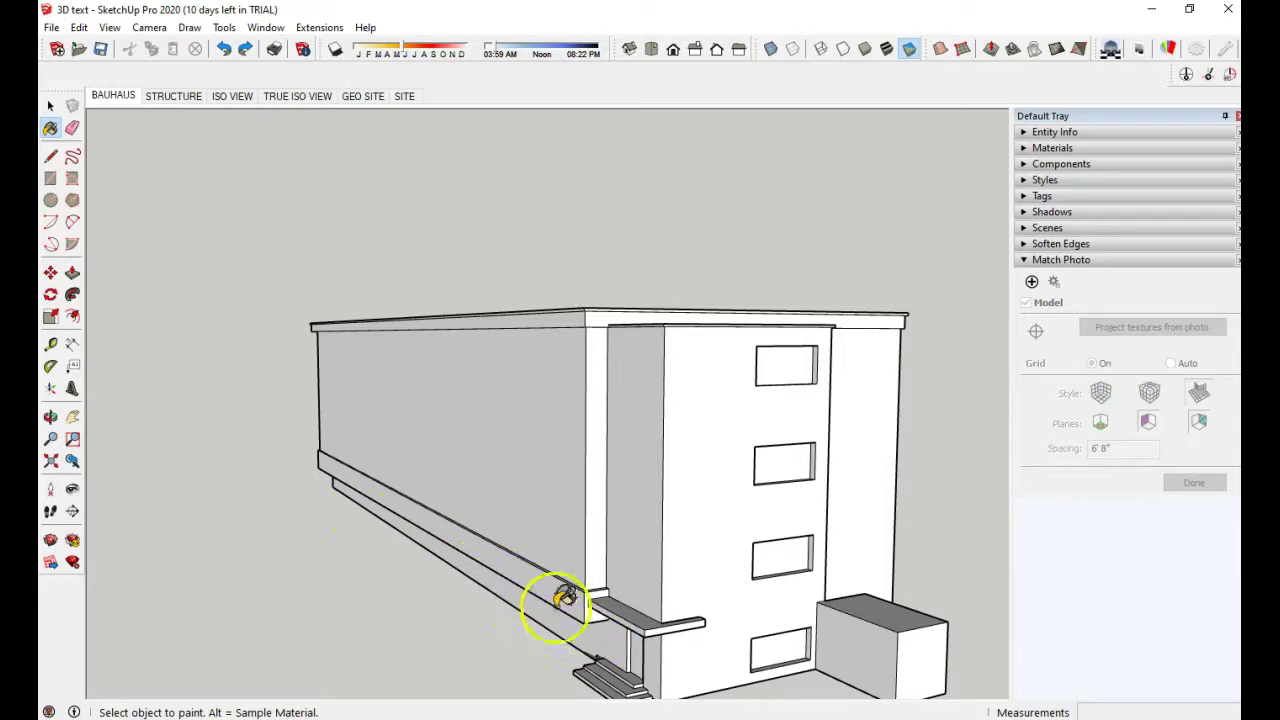
{"action": "scroll", "coordinate": [547, 545], "scroll_direction": "down", "scroll_amount": 1}
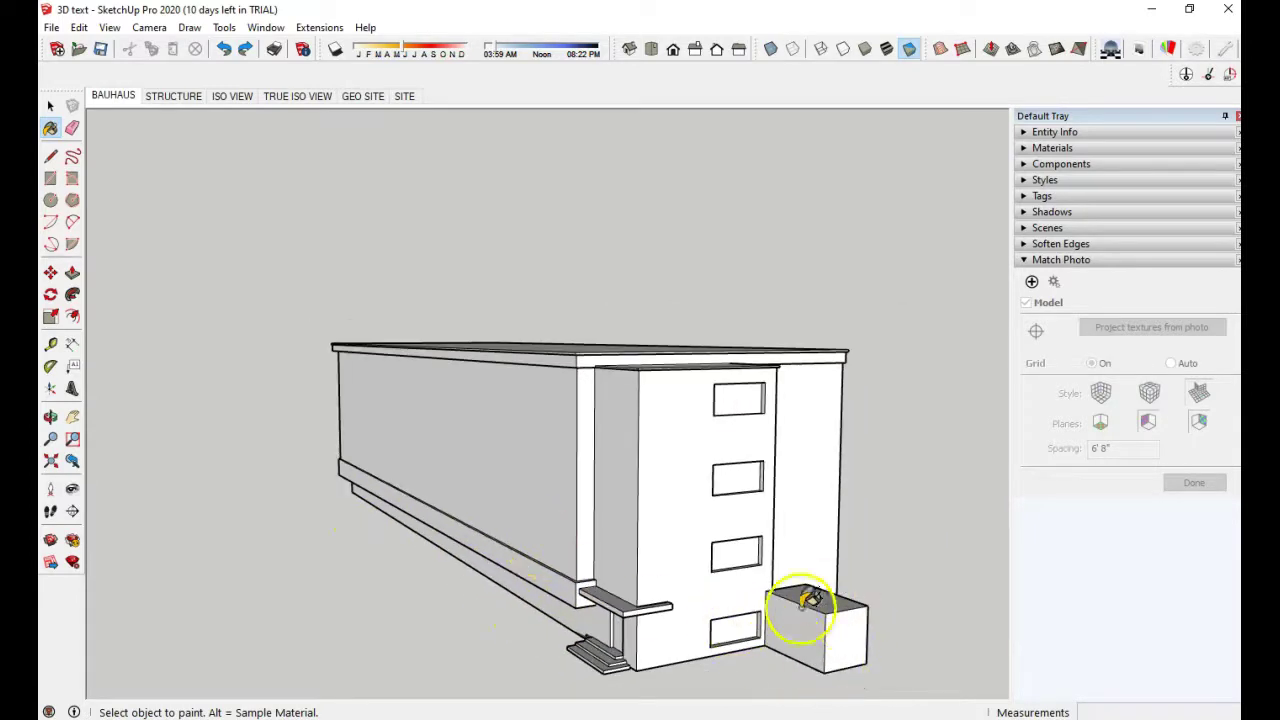
{"action": "left_click", "coordinate": [830, 625]}
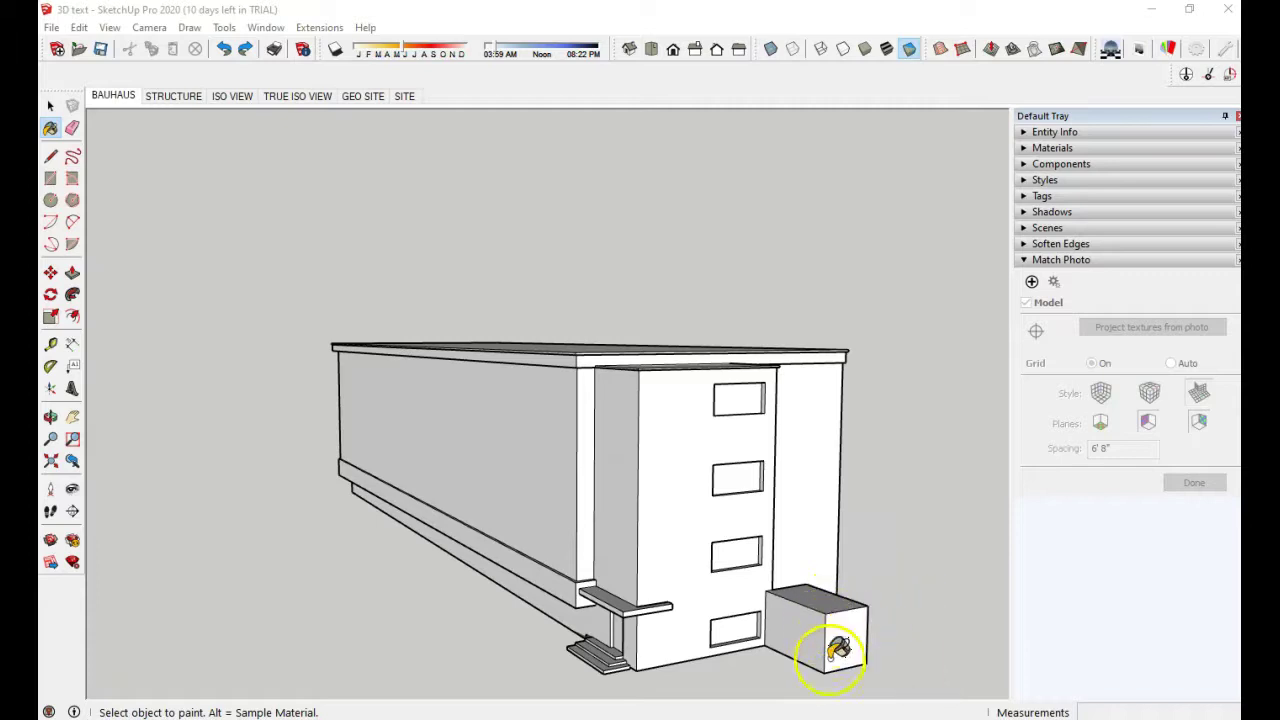
{"action": "left_click", "coordinate": [815, 617]}
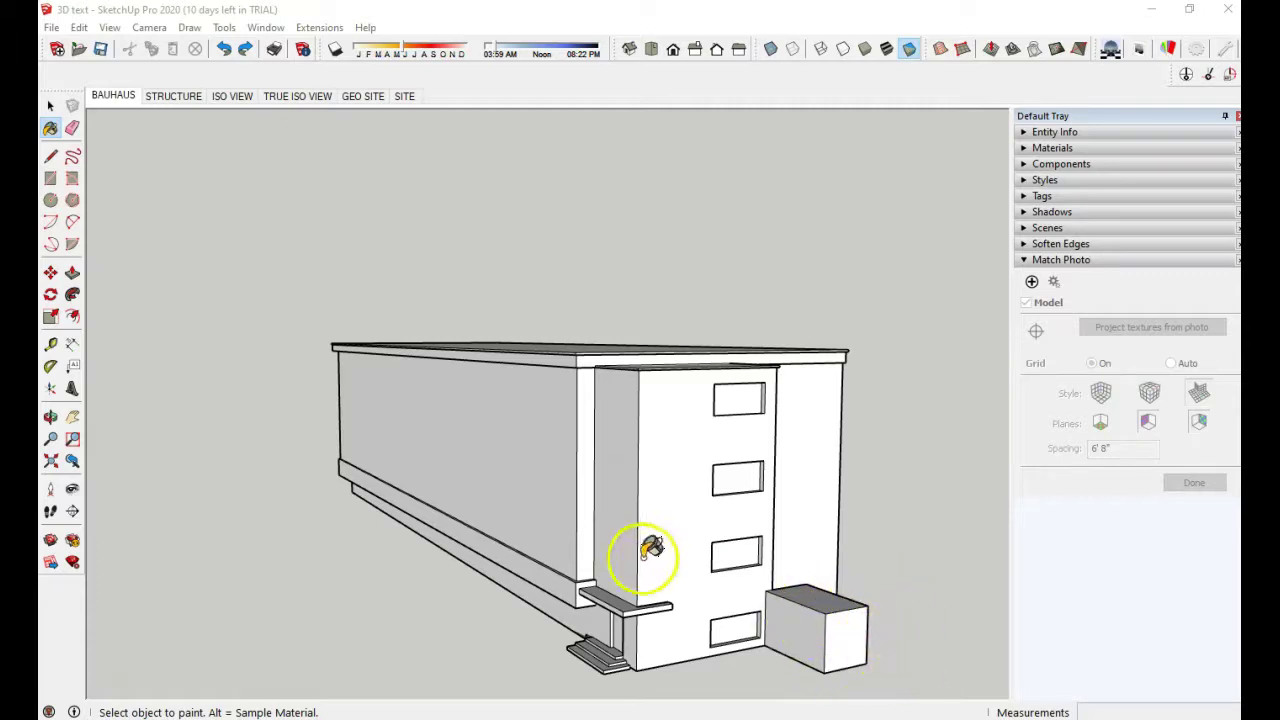
Step: Orbit over the roof and along the long wall to a near-frontal view of the end wall
{"action": "middle_click_drag", "start_coordinate": [651, 543], "coordinate": [676, 642]}
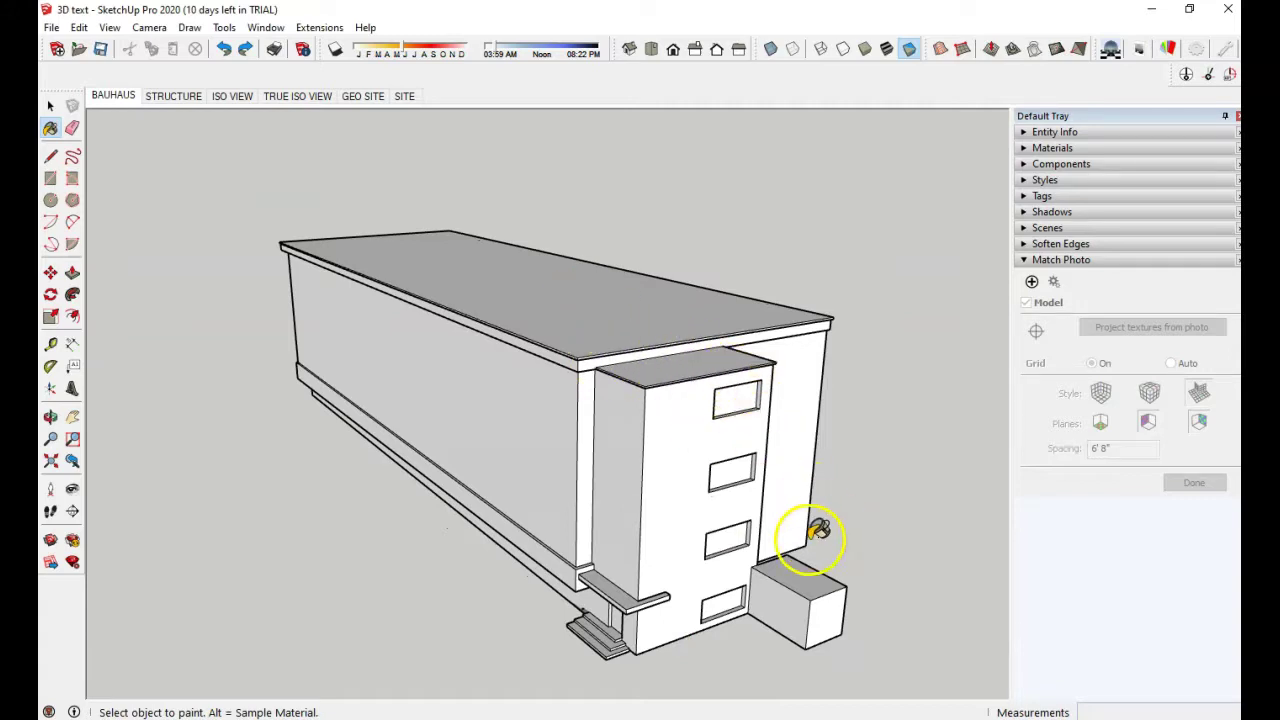
{"action": "mouse_move", "coordinate": [820, 529]}
{"action": "middle_mouse_down"}
{"action": "mouse_move", "coordinate": [818, 432]}
{"action": "mouse_move", "coordinate": [737, 220]}
{"action": "mouse_move", "coordinate": [820, 400]}
{"action": "mouse_move", "coordinate": [393, 447]}
{"action": "mouse_move", "coordinate": [397, 503]}
{"action": "mouse_move", "coordinate": [798, 428]}
{"action": "middle_mouse_up"}
{"action": "middle_click_drag", "start_coordinate": [561, 416], "coordinate": [834, 429]}
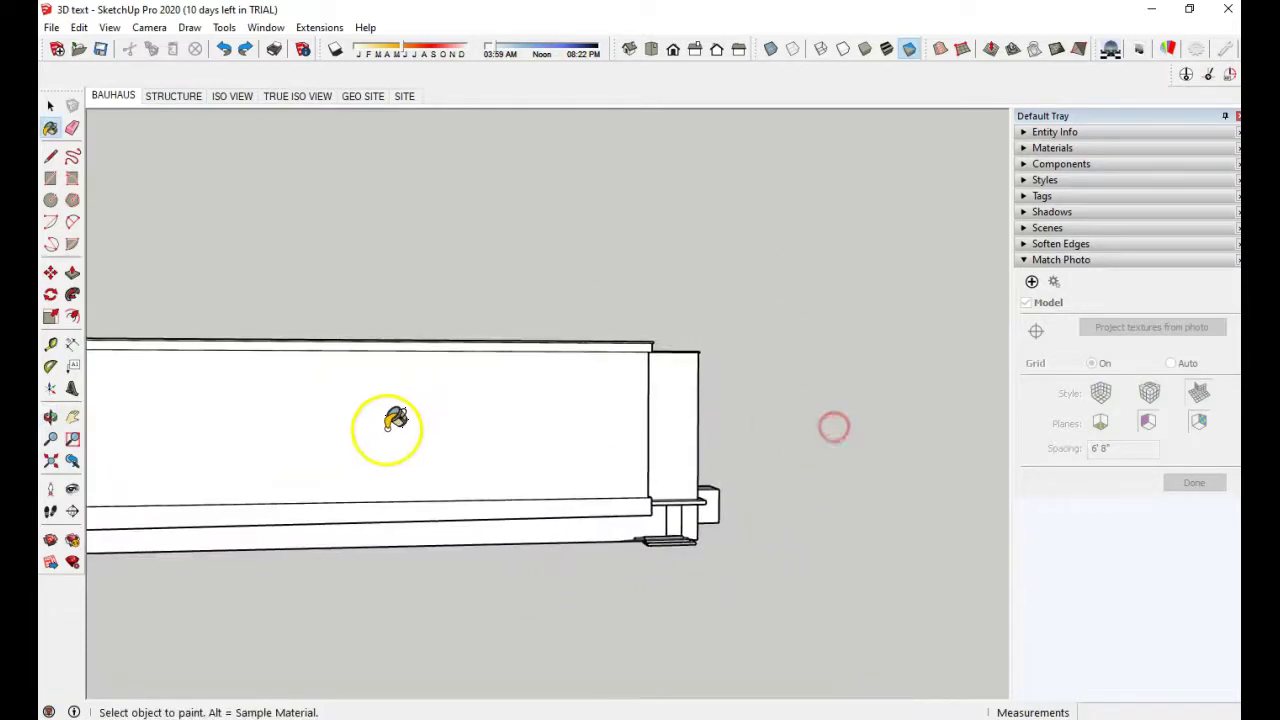
{"action": "middle_click_drag", "start_coordinate": [394, 420], "coordinate": [723, 409]}
{"action": "scroll", "coordinate": [721, 407], "scroll_direction": "down", "scroll_amount": 5}
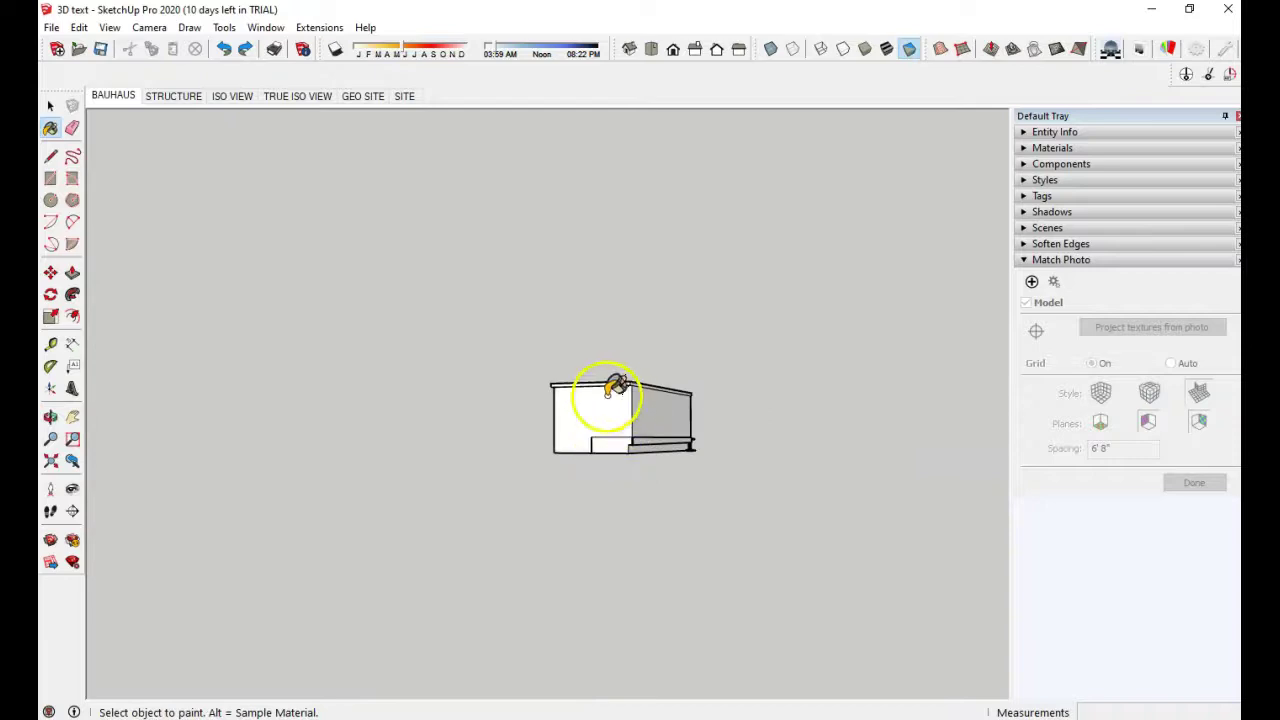
{"action": "mouse_move", "coordinate": [615, 428]}
{"action": "middle_mouse_down"}
{"action": "mouse_move", "coordinate": [688, 417]}
{"action": "mouse_move", "coordinate": [286, 431]}
{"action": "mouse_move", "coordinate": [651, 429]}
{"action": "mouse_move", "coordinate": [330, 430]}
{"action": "middle_mouse_up"}
{"action": "scroll", "coordinate": [615, 422], "scroll_direction": "up", "scroll_amount": 4}
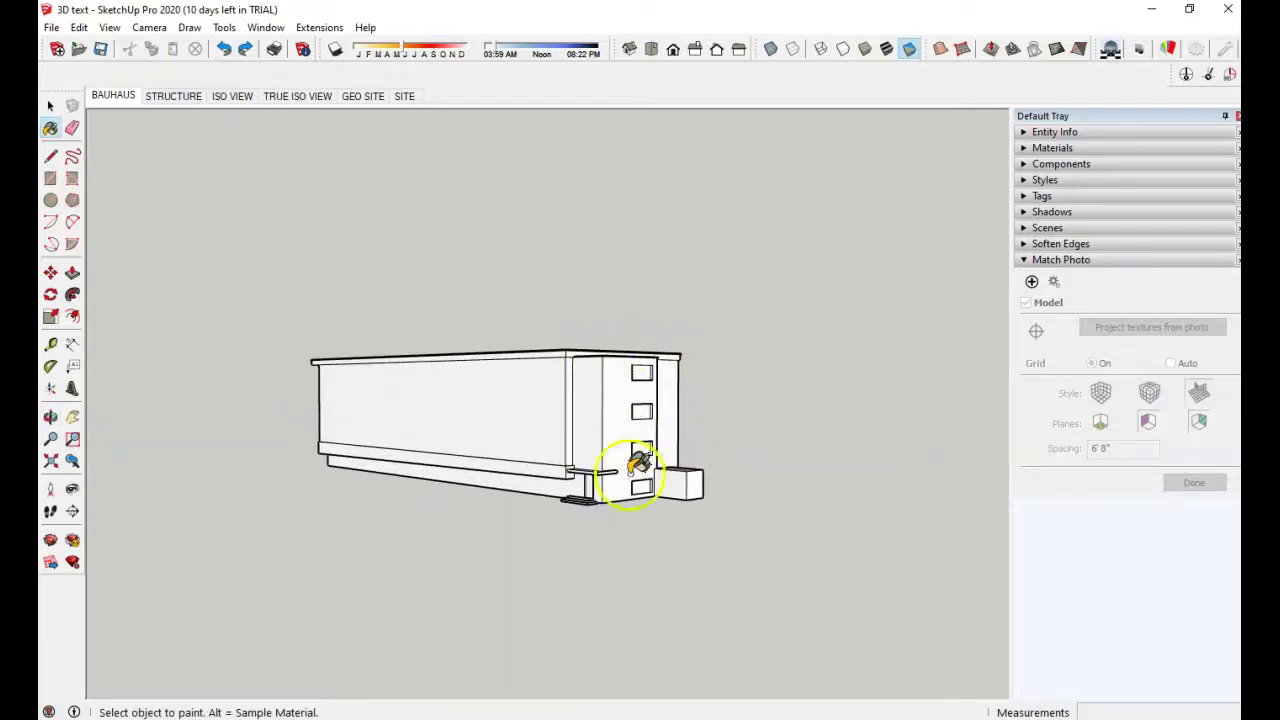
{"action": "middle_click_drag", "start_coordinate": [640, 462], "coordinate": [476, 511]}
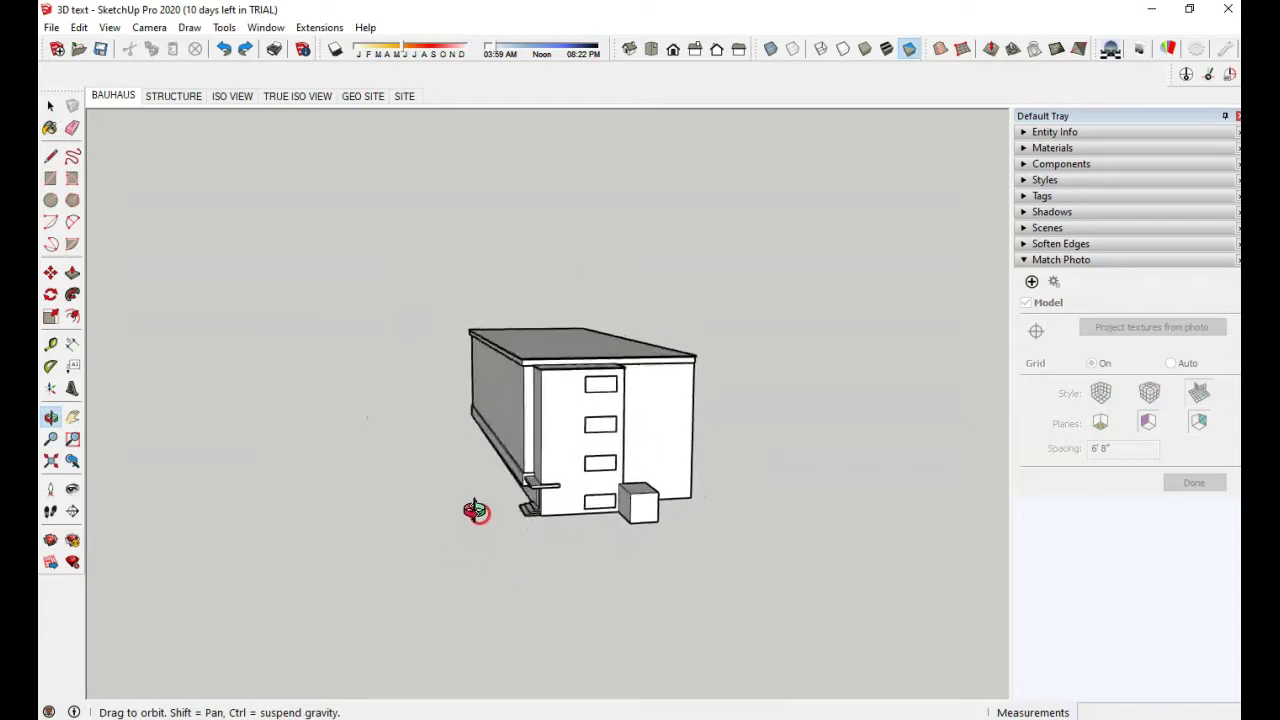
{"action": "scroll", "coordinate": [589, 425], "scroll_direction": "up", "scroll_amount": 5}
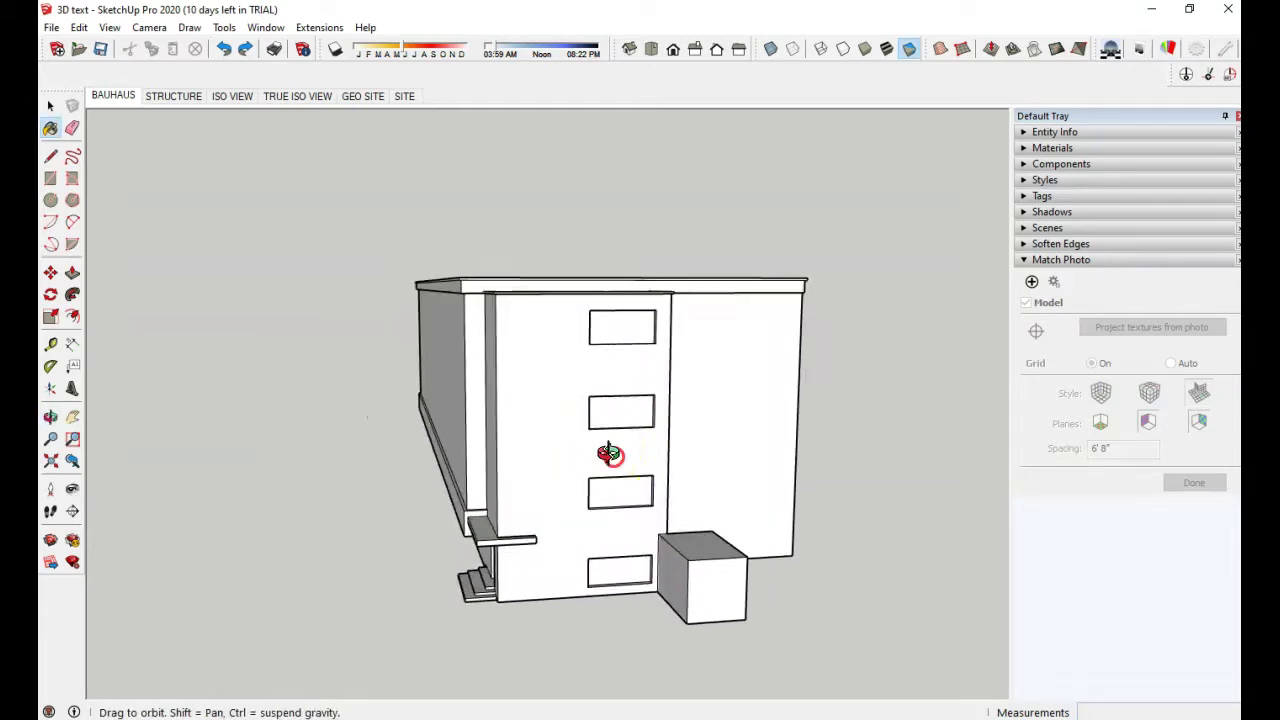
{"action": "middle_click_drag", "start_coordinate": [608, 453], "coordinate": [591, 425]}
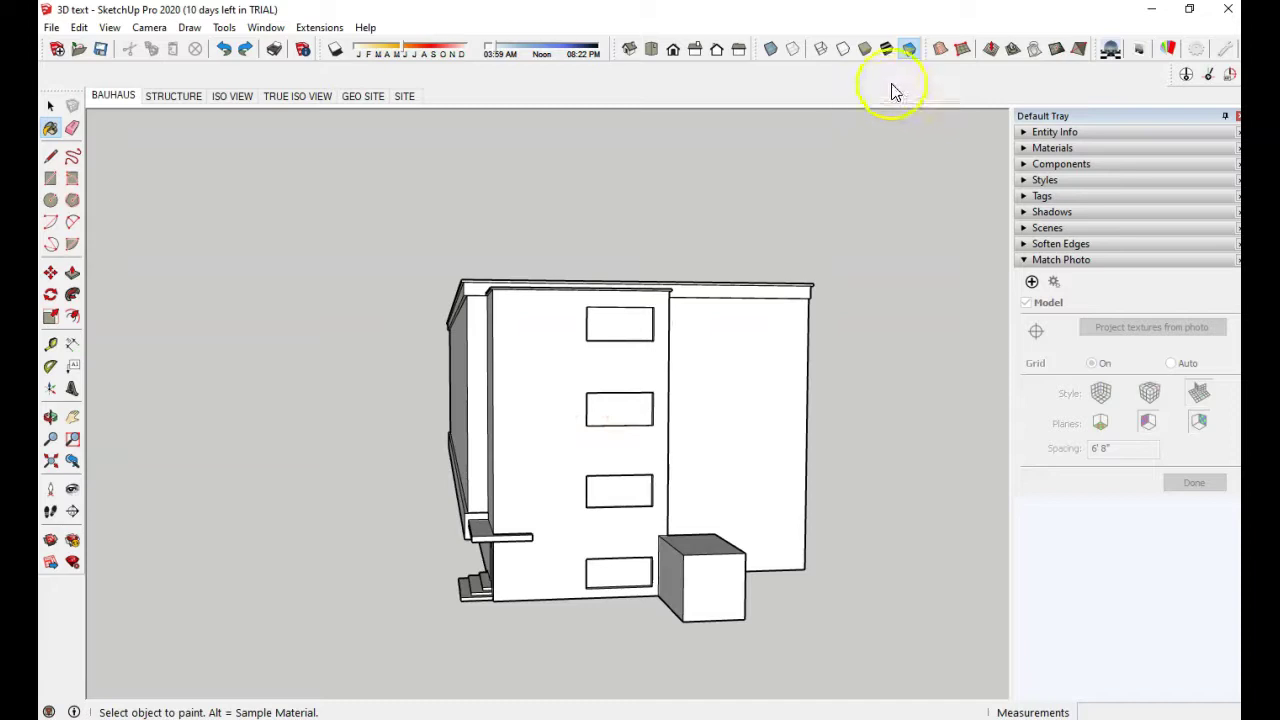
{"action": "left_click", "coordinate": [888, 49]}
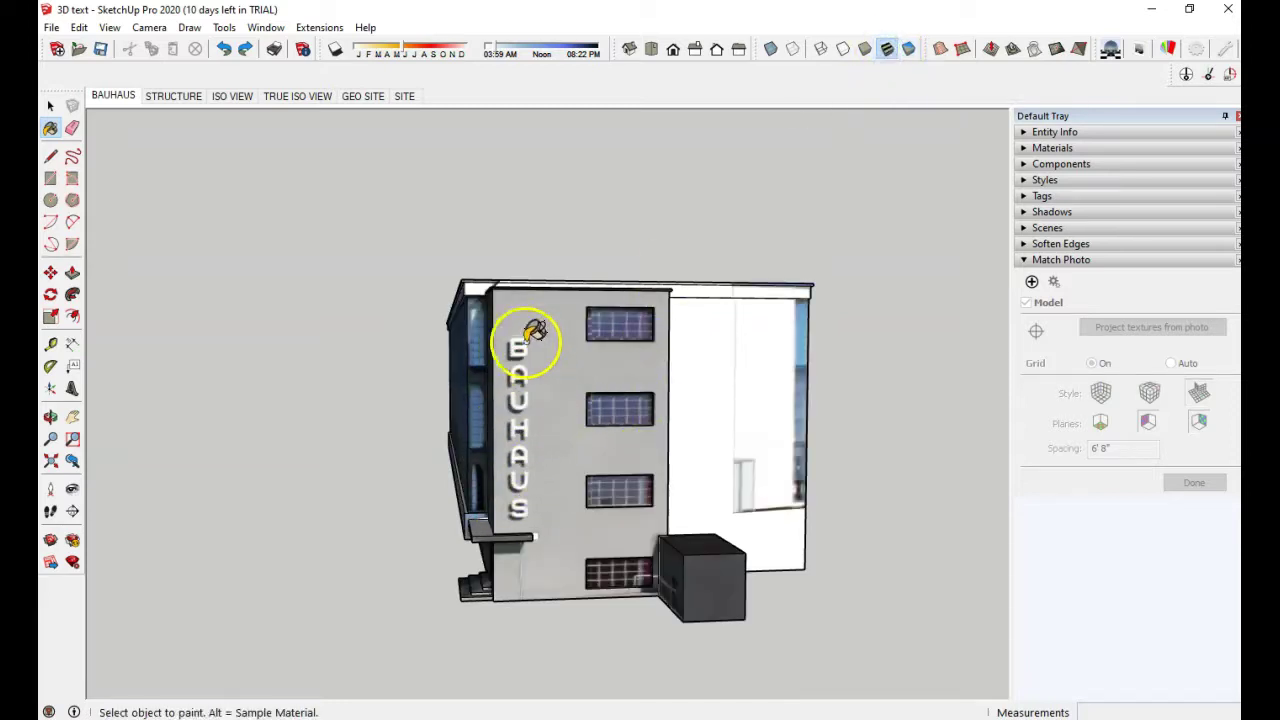
{"action": "scroll", "coordinate": [520, 503], "scroll_direction": "up", "scroll_amount": 4}
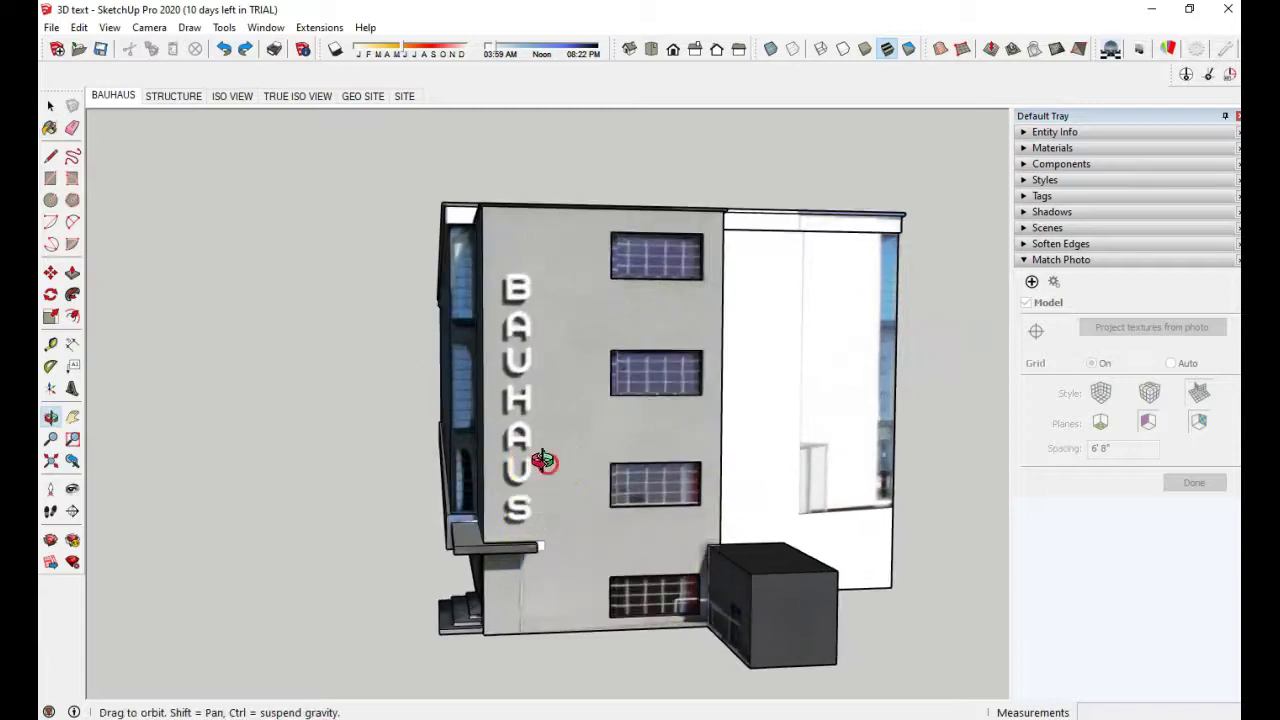
{"action": "mouse_move", "coordinate": [543, 460]}
{"action": "middle_mouse_down"}
{"action": "mouse_move", "coordinate": [674, 383]}
{"action": "mouse_move", "coordinate": [703, 431]}
{"action": "mouse_move", "coordinate": [684, 386]}
{"action": "mouse_move", "coordinate": [694, 367]}
{"action": "middle_mouse_up"}
{"action": "left_click", "coordinate": [560, 286]}
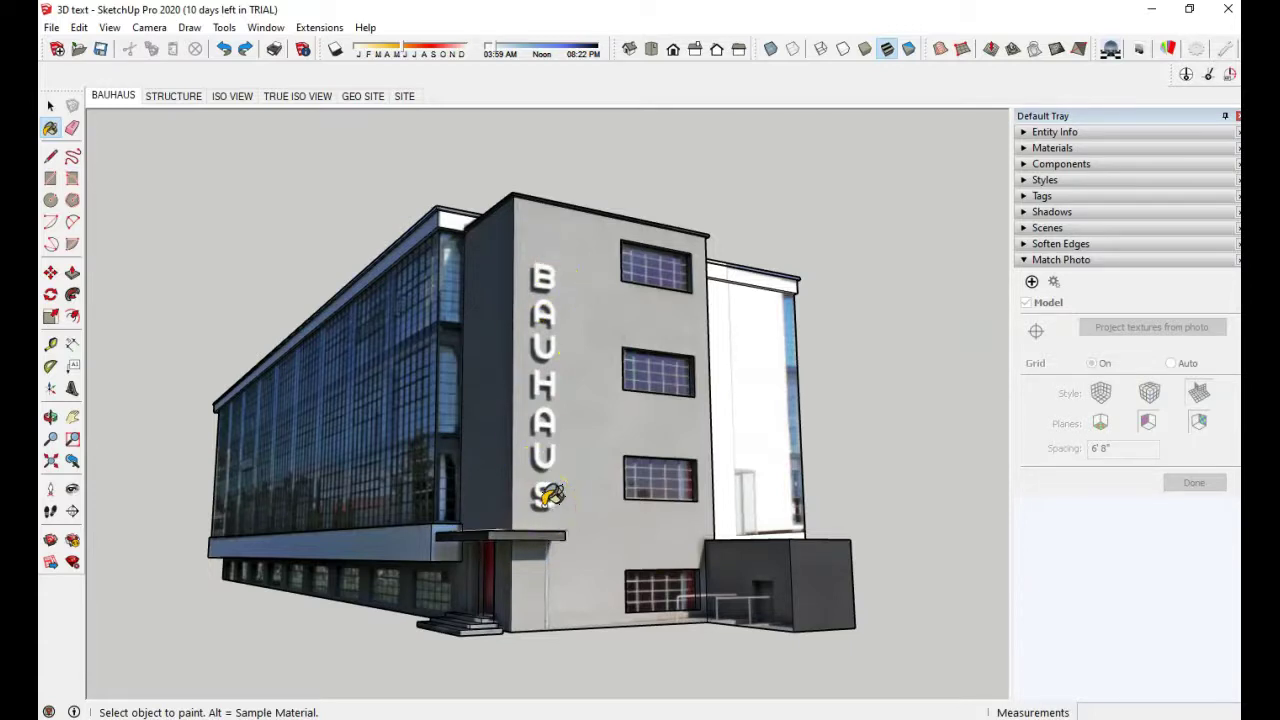
{"action": "left_click", "coordinate": [571, 486]}
{"action": "left_click", "coordinate": [571, 451]}
{"action": "left_click", "coordinate": [544, 486]}
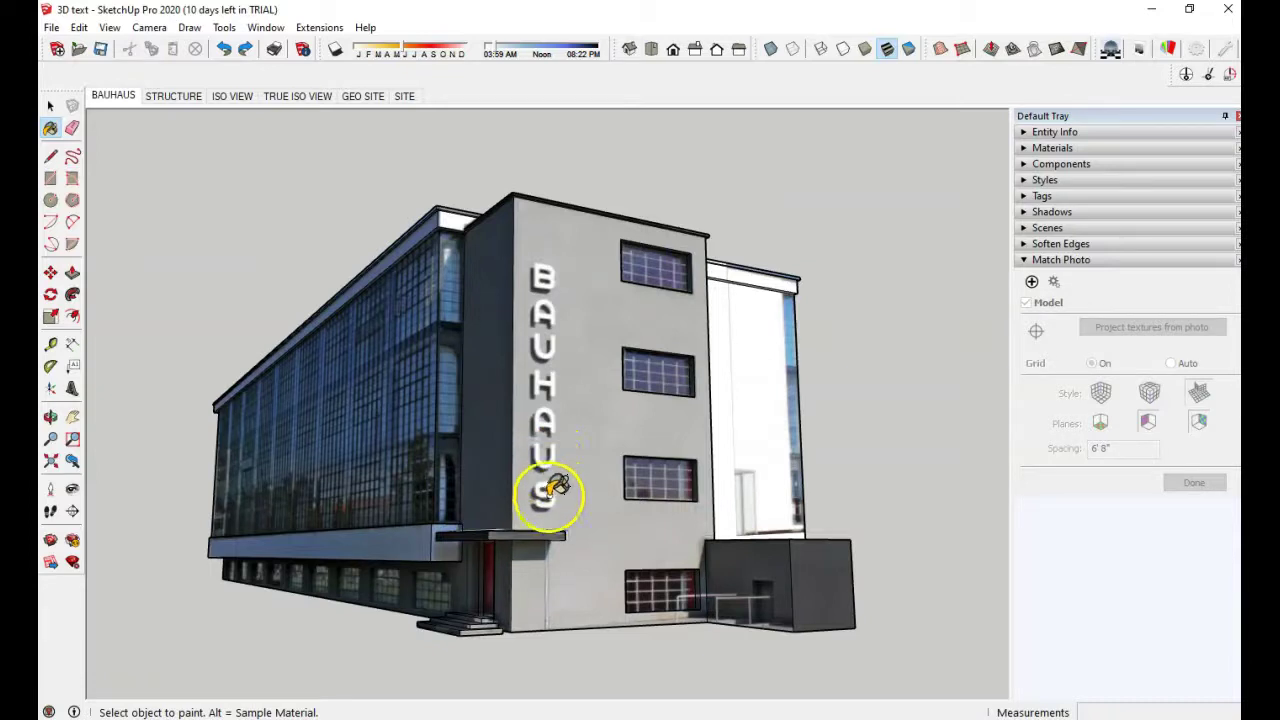
{"action": "left_click", "coordinate": [576, 427]}
{"action": "left_click", "coordinate": [568, 440]}
{"action": "mouse_move", "coordinate": [571, 436]}
{"action": "middle_mouse_down"}
{"action": "mouse_move", "coordinate": [571, 463]}
{"action": "mouse_move", "coordinate": [438, 518]}
{"action": "mouse_move", "coordinate": [420, 509]}
{"action": "mouse_move", "coordinate": [628, 500]}
{"action": "middle_mouse_up"}
{"action": "left_click", "coordinate": [588, 433]}
{"action": "left_click", "coordinate": [608, 444]}
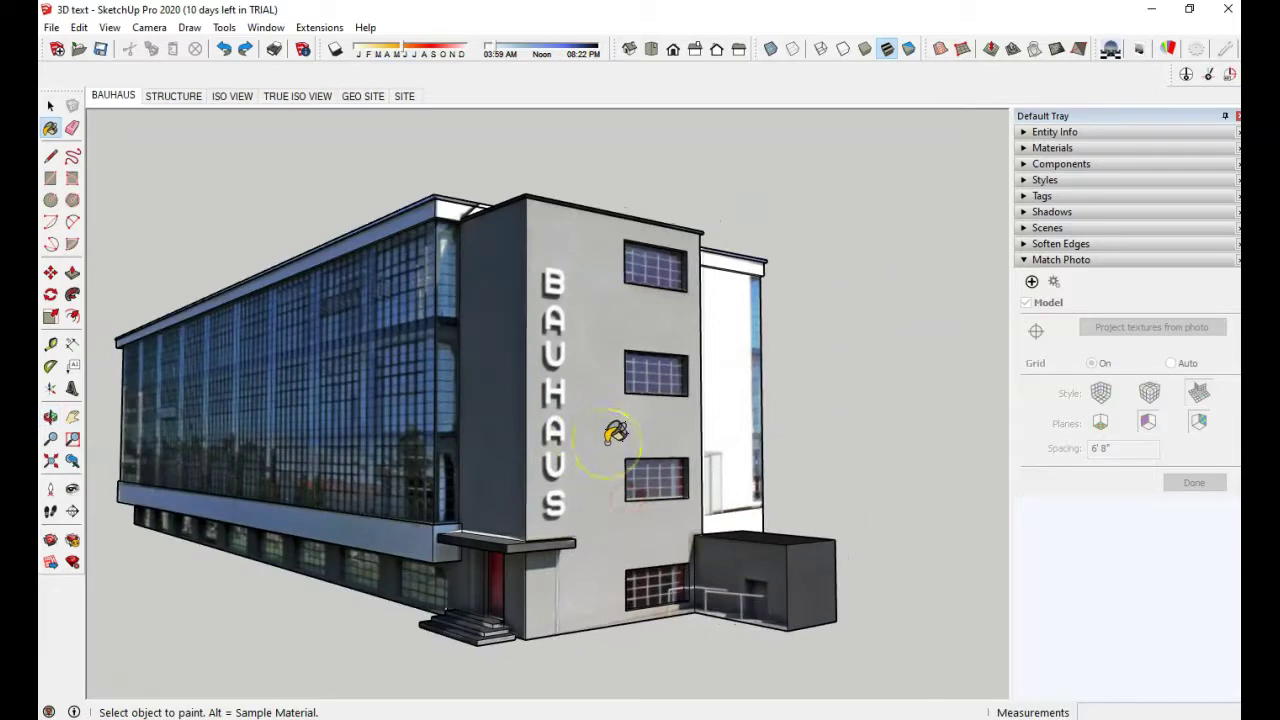
{"action": "middle_click_drag", "start_coordinate": [618, 430], "coordinate": [485, 415]}
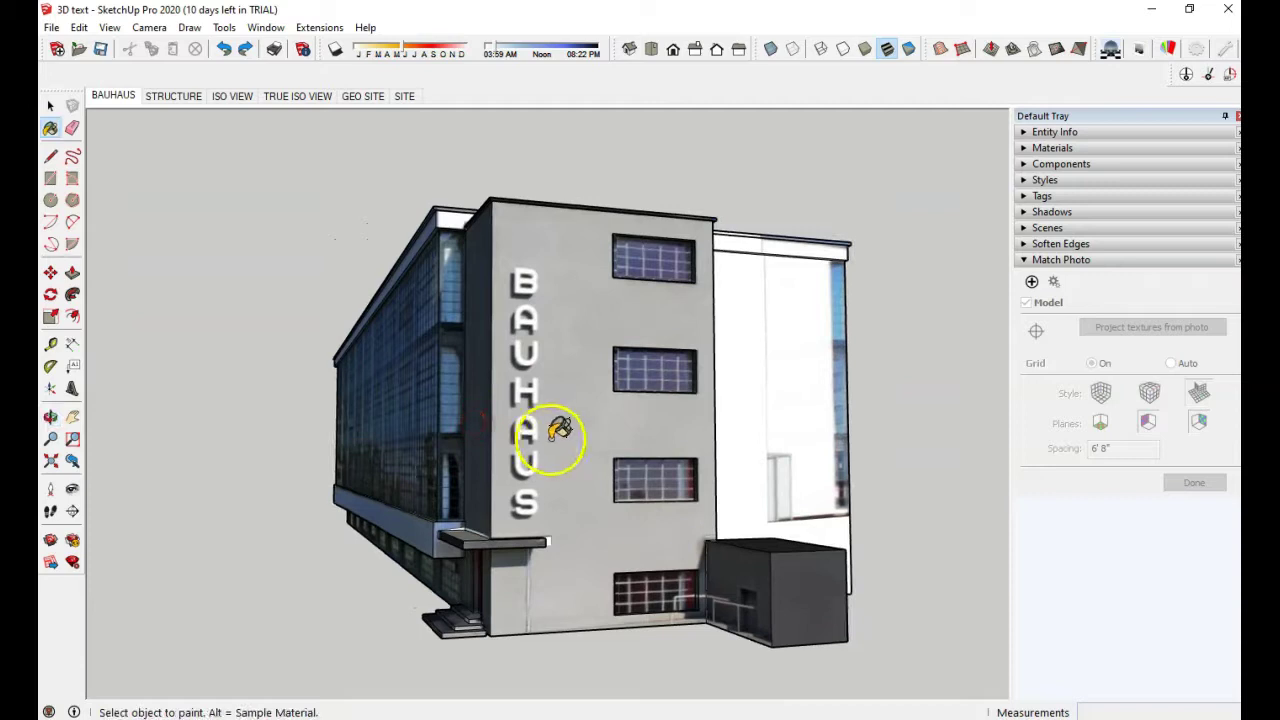
Step: Draw a rectangle framing the BAUHAUS lettering on the end wall
{"action": "left_click", "coordinate": [531, 428]}
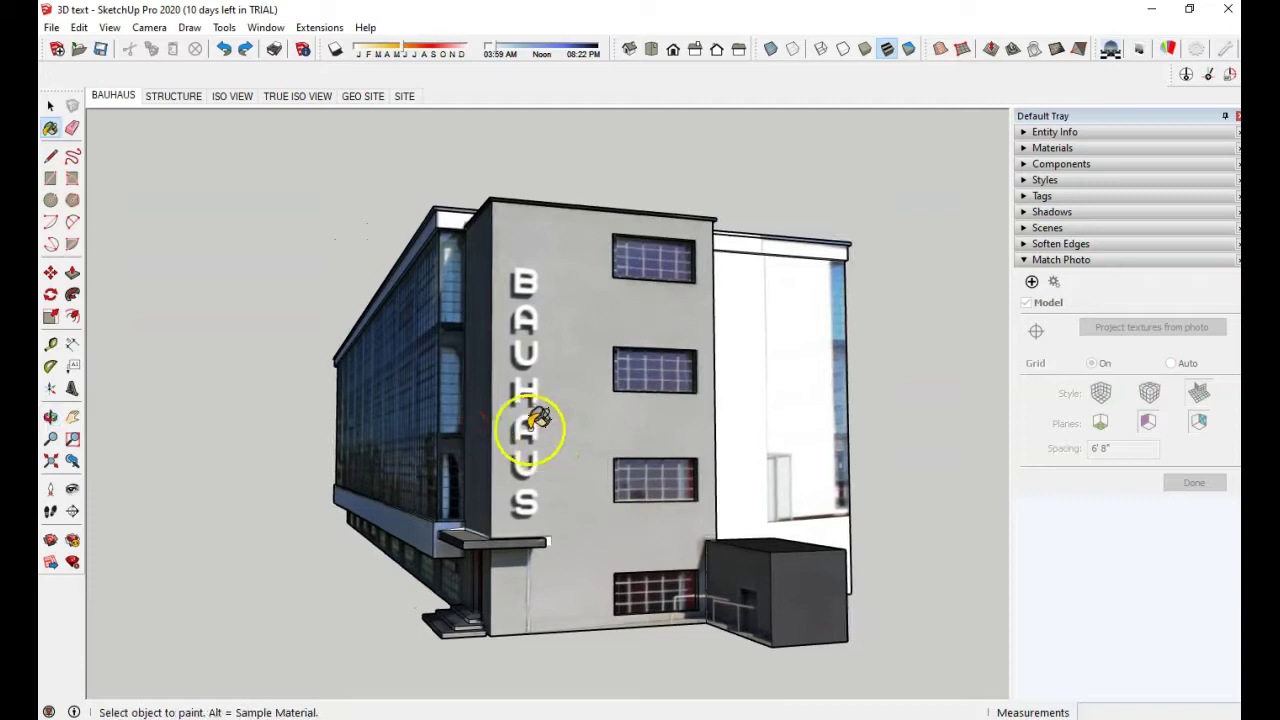
{"action": "left_click", "coordinate": [51, 178]}
{"action": "left_click", "coordinate": [505, 263]}
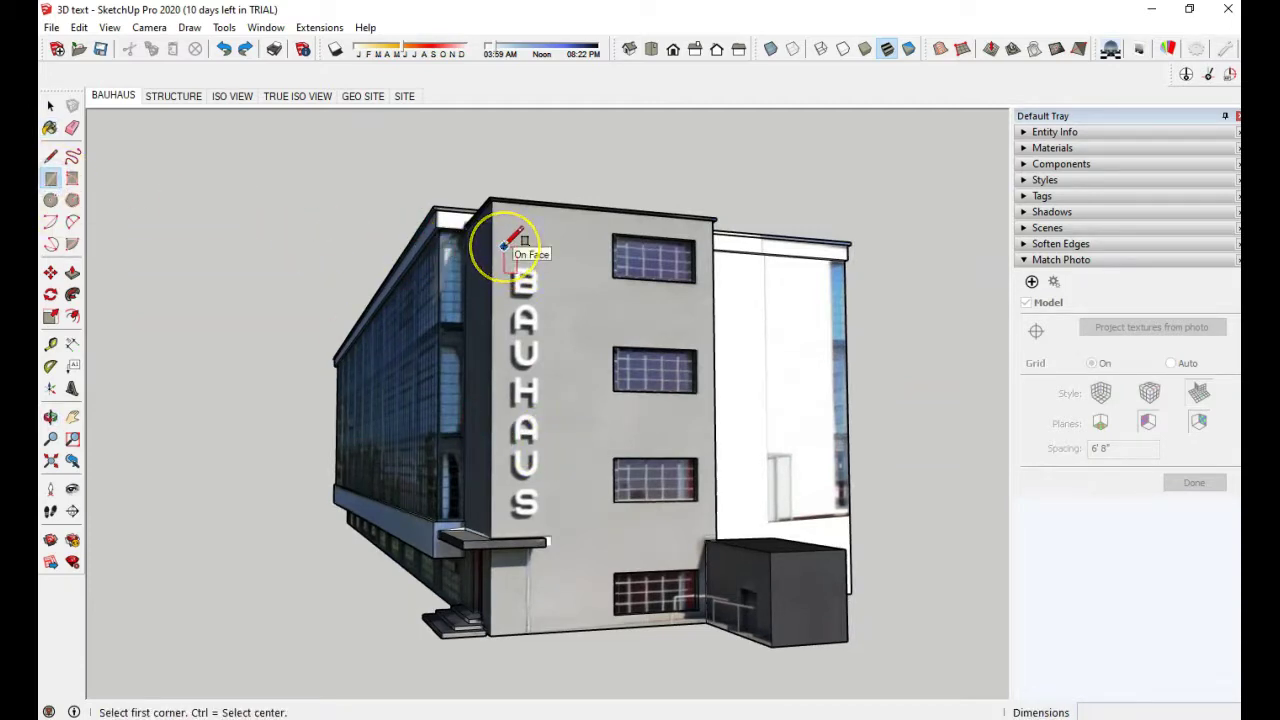
{"action": "mouse_move", "coordinate": [504, 246]}
{"action": "left_mouse_down"}
{"action": "mouse_move", "coordinate": [563, 280]}
{"action": "mouse_move", "coordinate": [599, 521]}
{"action": "left_mouse_up"}
{"action": "left_click", "coordinate": [52, 156]}
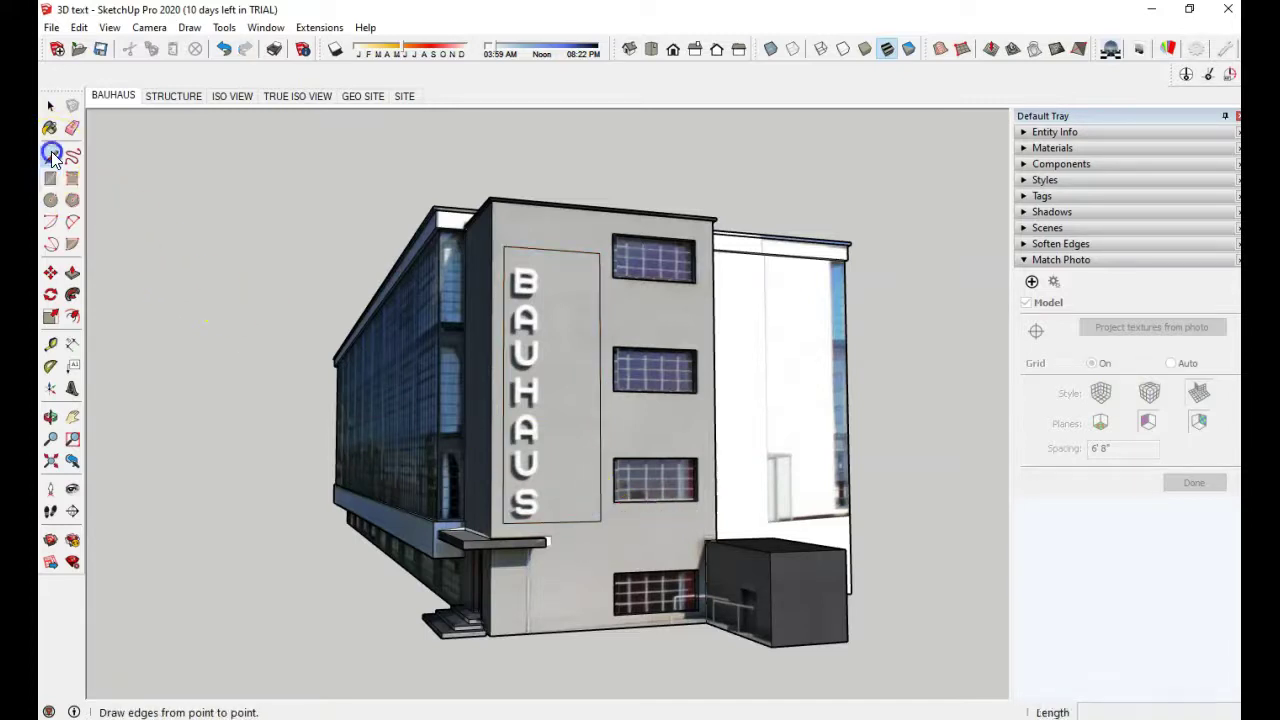
Step: Draw a vertical line from the rectangle's top-edge midpoint down to the panel's bottom edge
{"action": "left_click", "coordinate": [551, 249]}
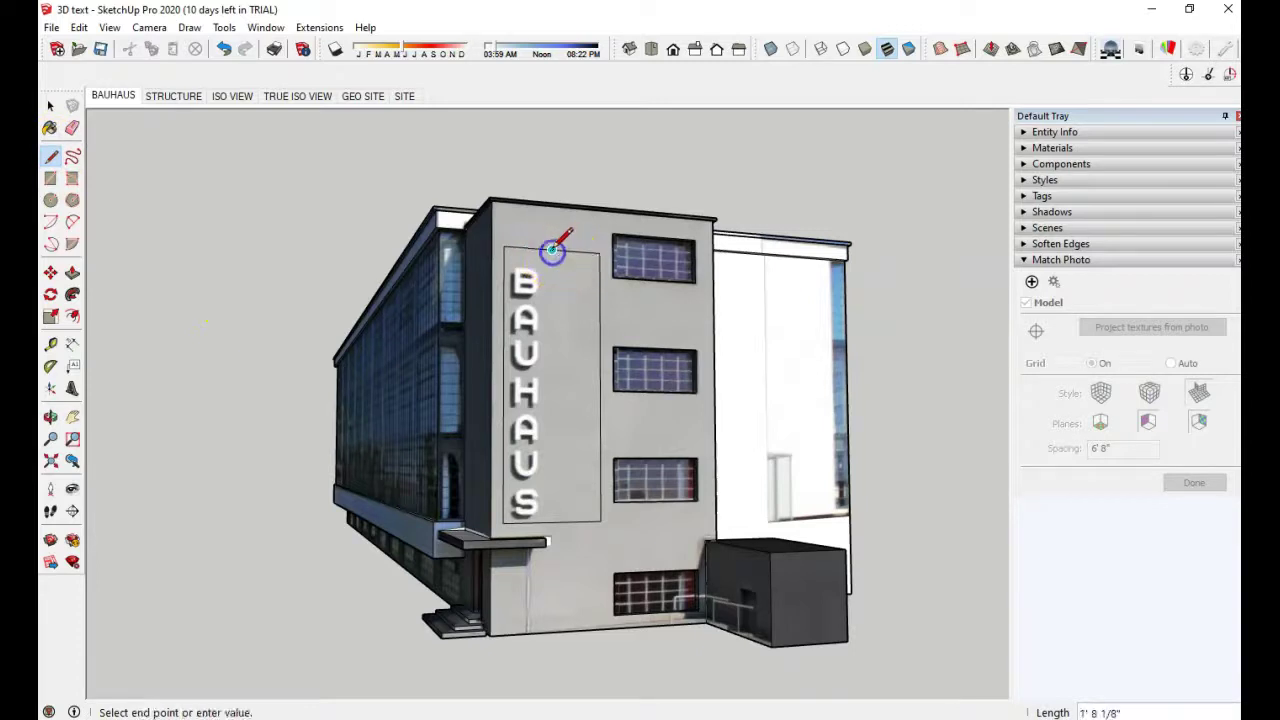
{"action": "left_click", "coordinate": [552, 521]}
{"action": "middle_click_drag", "start_coordinate": [777, 383], "coordinate": [626, 405]}
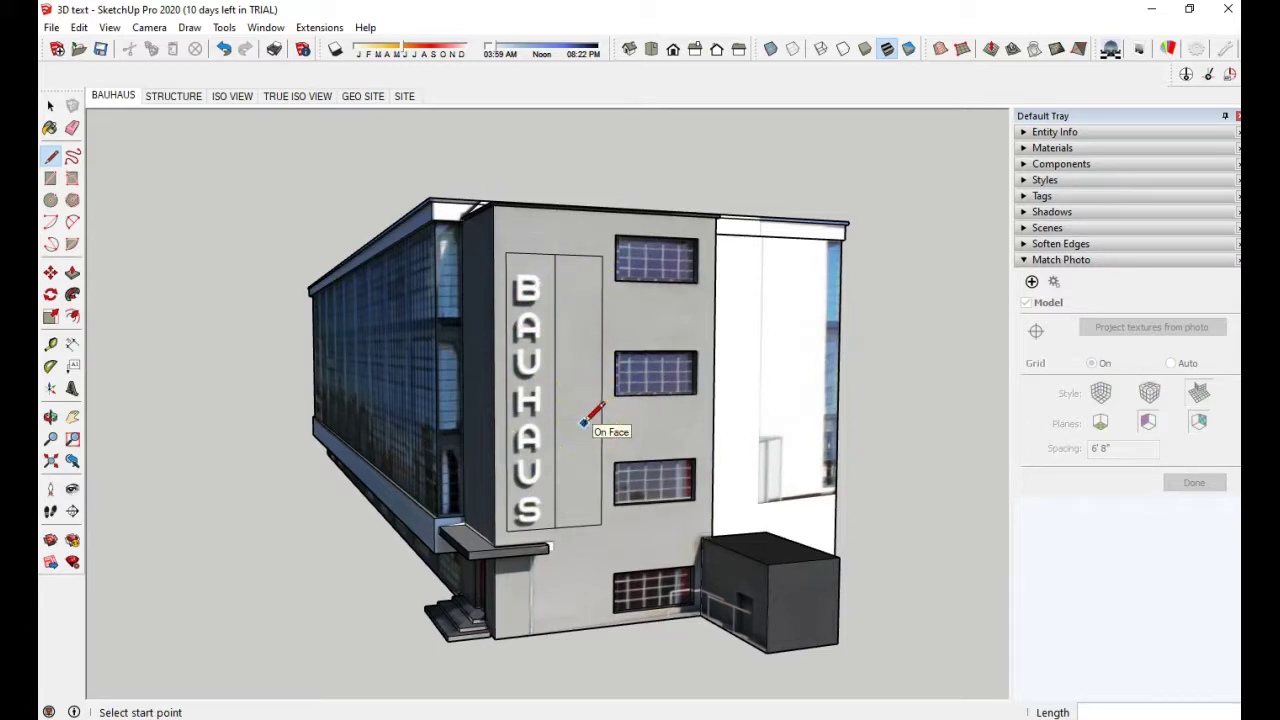
Step: Select the panel's right-half face and apply Make Unique Texture to it
{"action": "key", "text": "space"}
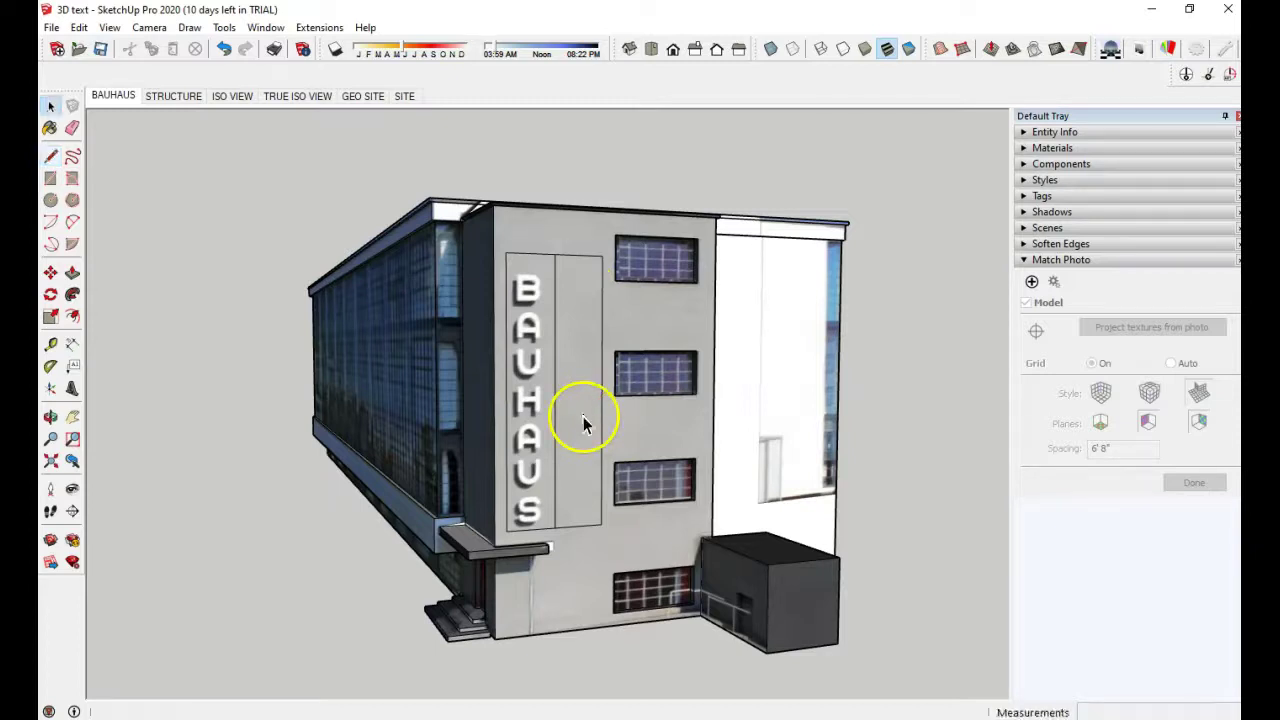
{"action": "left_click", "coordinate": [581, 355]}
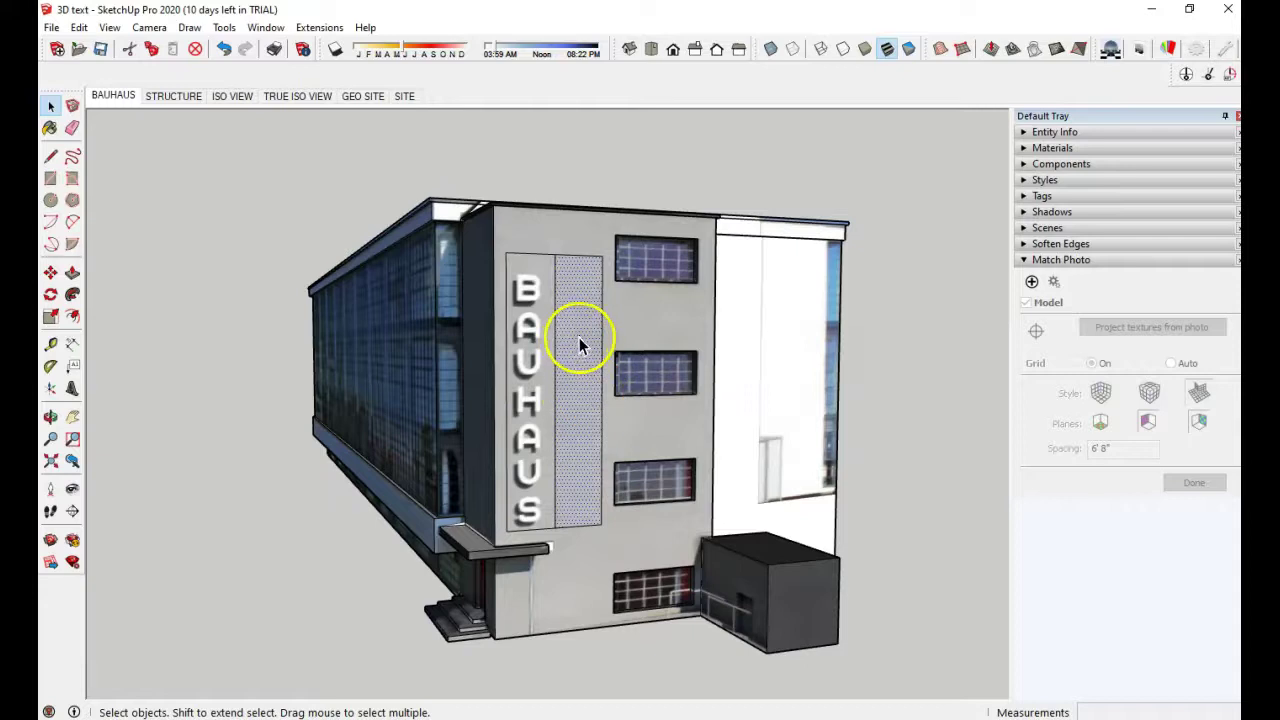
{"action": "right_click", "coordinate": [580, 339]}
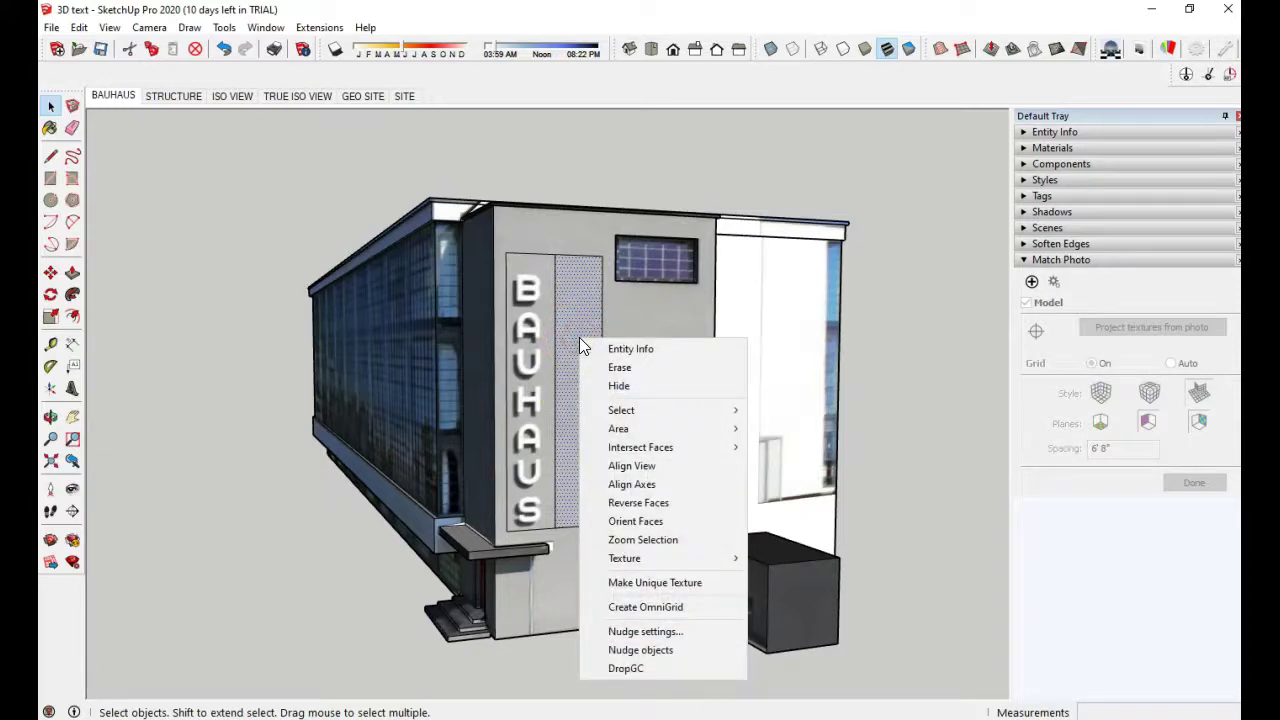
{"action": "mouse_move", "coordinate": [629, 565]}
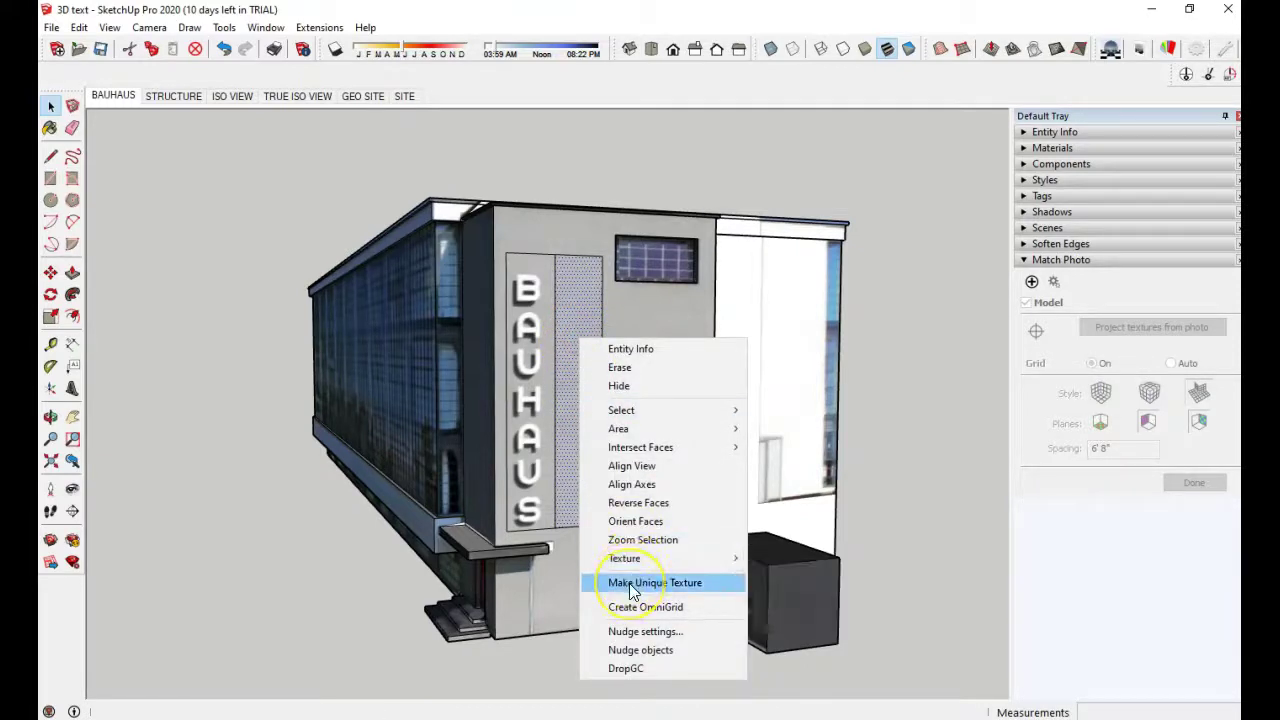
{"action": "left_click", "coordinate": [629, 583]}
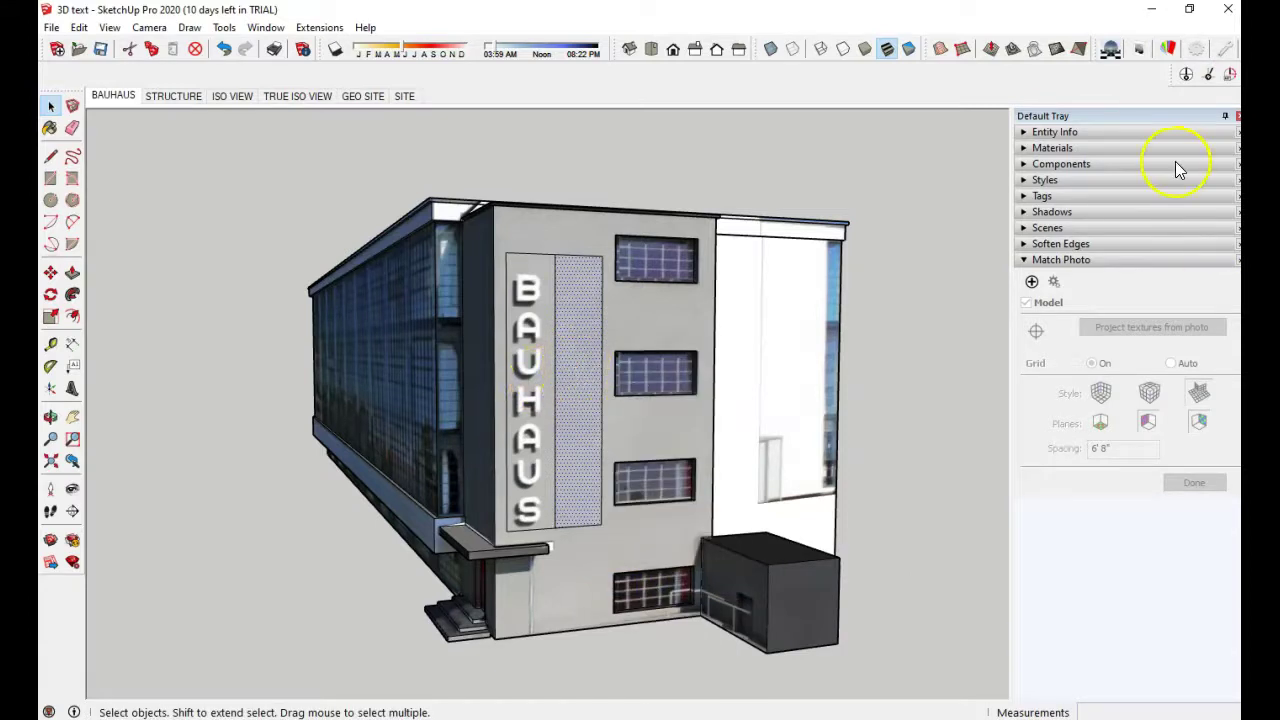
Step: Sample the dotted panel's BAUHAUS#5 material in the Materials panel
{"action": "left_click", "coordinate": [1107, 149]}
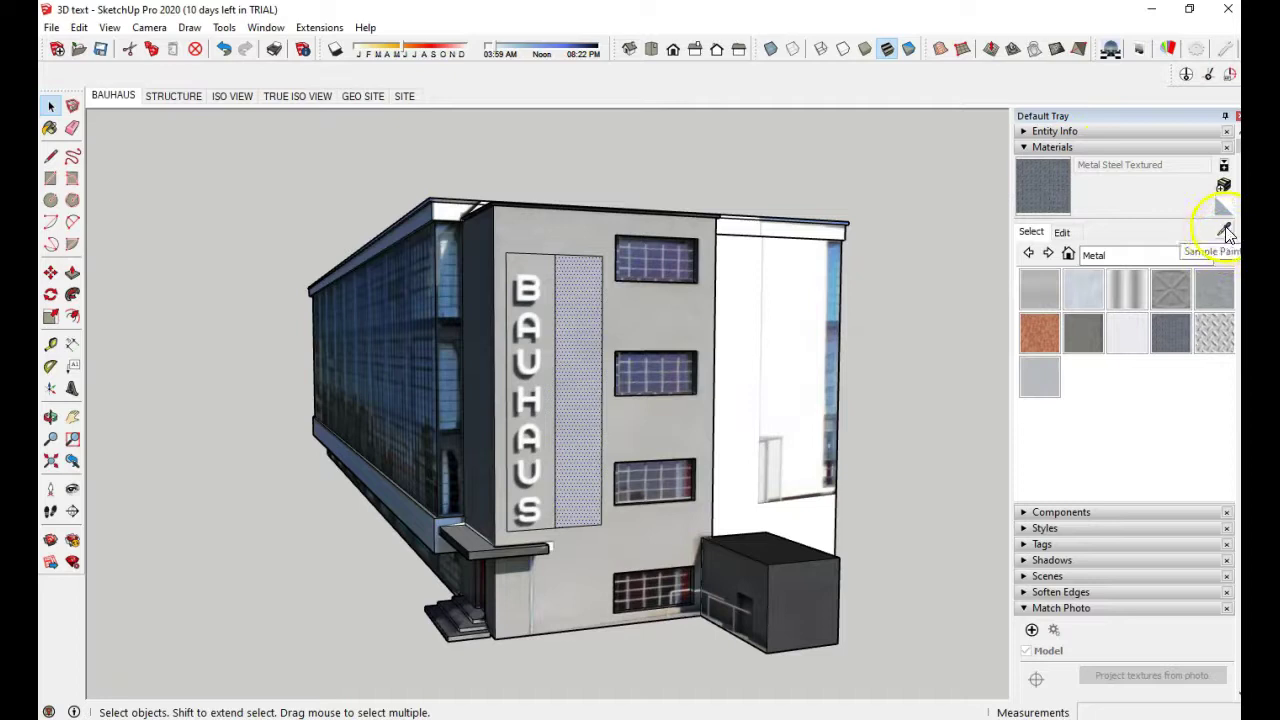
{"action": "left_click", "coordinate": [1224, 232]}
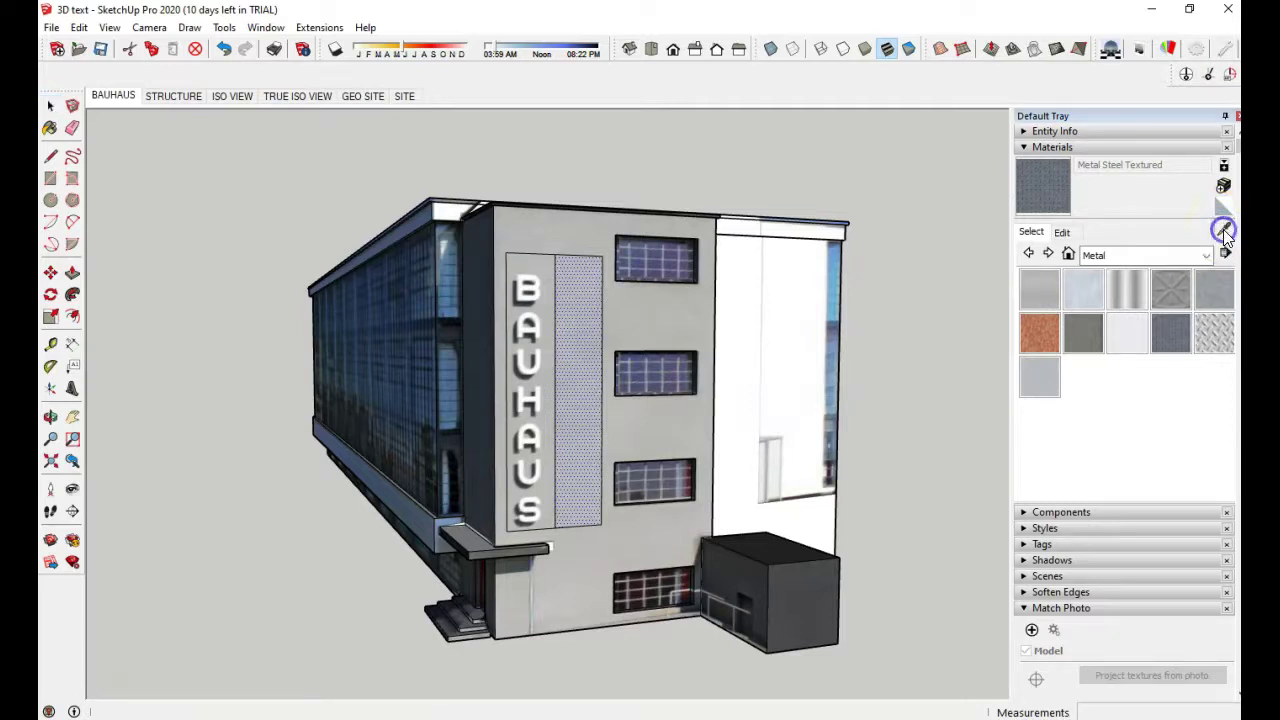
{"action": "left_click", "coordinate": [583, 312]}
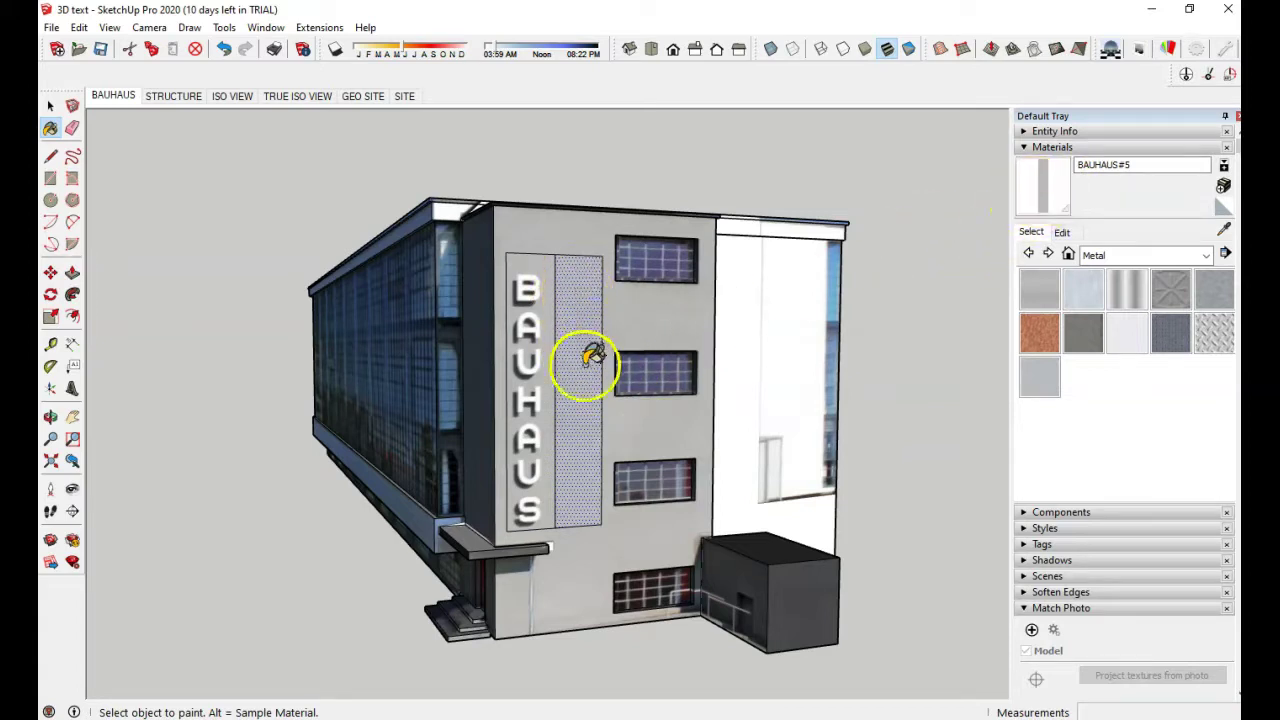
Step: Erase the right half of the panel and its leftover edges
{"action": "left_click", "coordinate": [73, 130]}
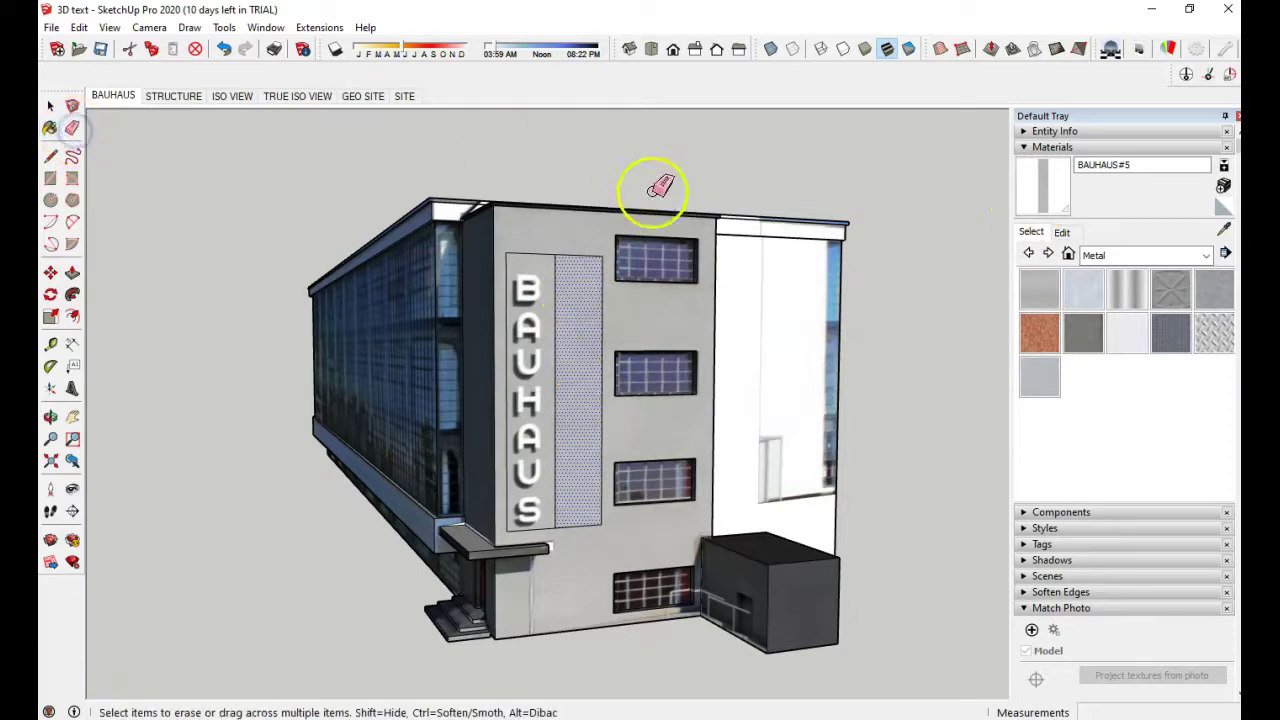
{"action": "left_click", "coordinate": [607, 253]}
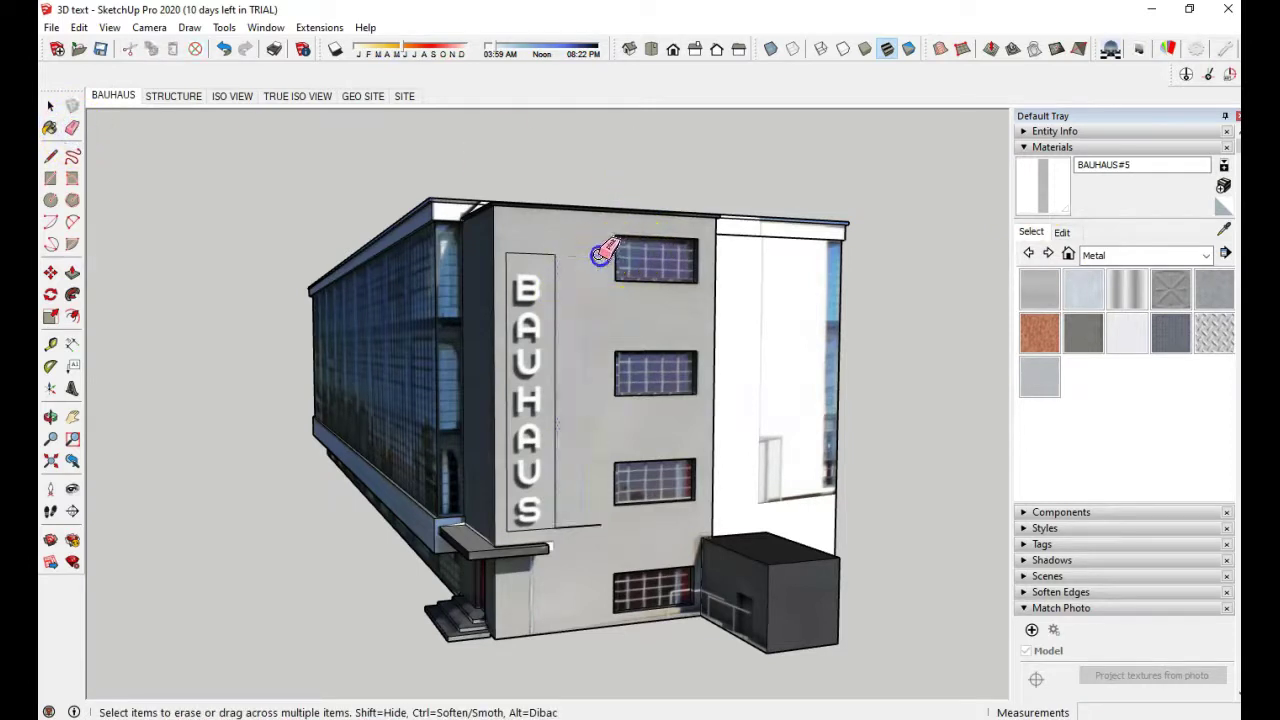
{"action": "mouse_move", "coordinate": [591, 494]}
{"action": "left_mouse_down"}
{"action": "mouse_move", "coordinate": [594, 526]}
{"action": "mouse_move", "coordinate": [576, 532]}
{"action": "mouse_move", "coordinate": [610, 524]}
{"action": "mouse_move", "coordinate": [586, 527]}
{"action": "mouse_move", "coordinate": [552, 463]}
{"action": "mouse_move", "coordinate": [565, 439]}
{"action": "mouse_move", "coordinate": [550, 256]}
{"action": "mouse_move", "coordinate": [532, 256]}
{"action": "mouse_move", "coordinate": [510, 366]}
{"action": "mouse_move", "coordinate": [527, 487]}
{"action": "left_mouse_up"}
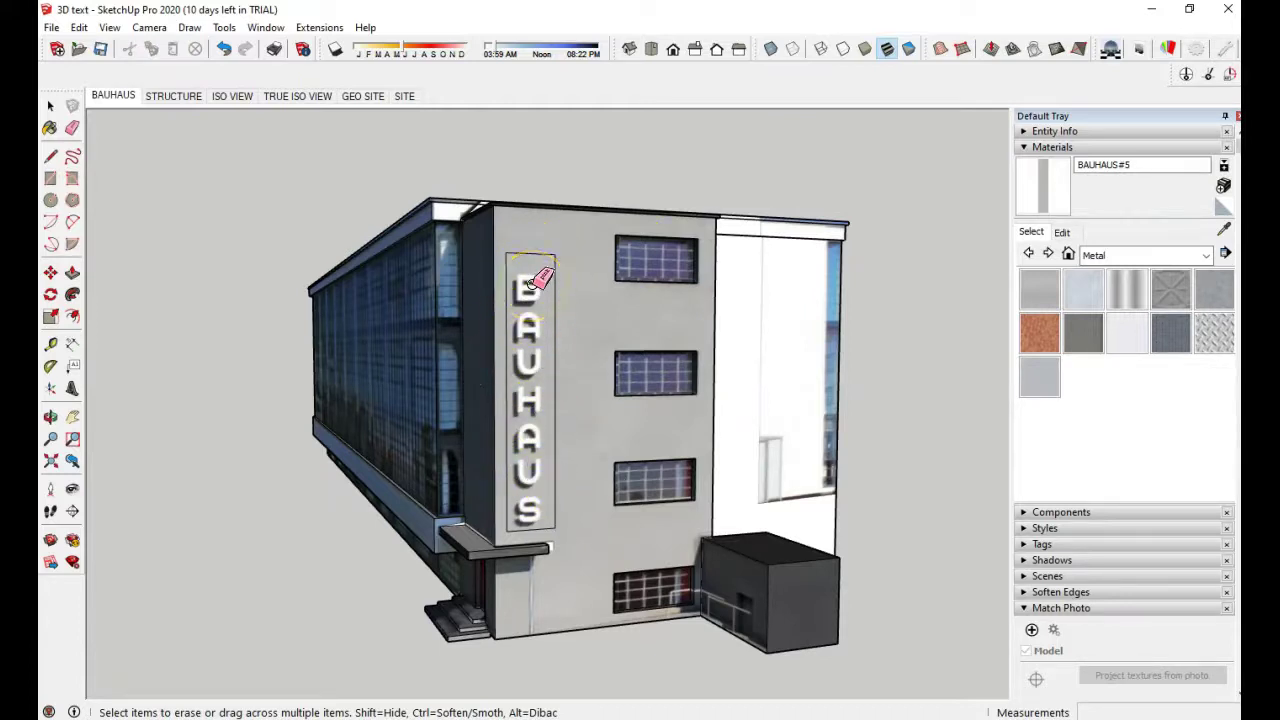
Step: Paint the sign area with the sampled BAUHAUS#5 material and select the tall facade face
{"action": "left_click", "coordinate": [1045, 188]}
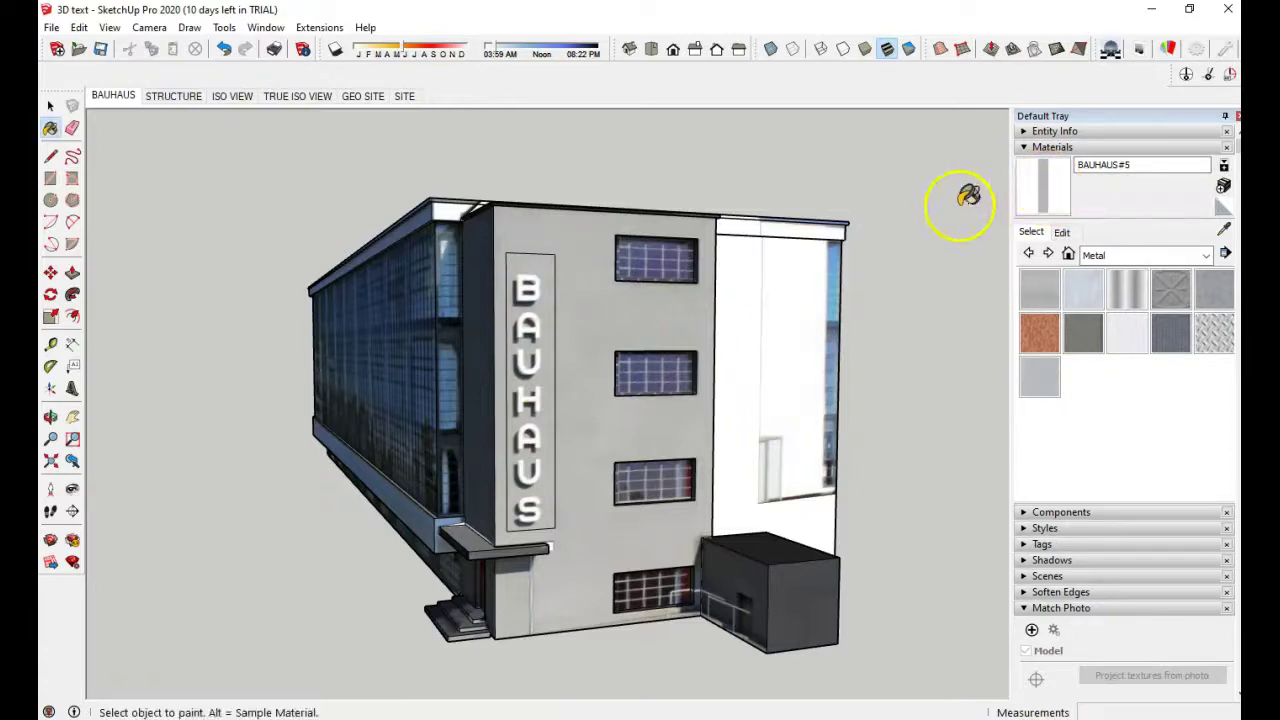
{"action": "left_click", "coordinate": [541, 312]}
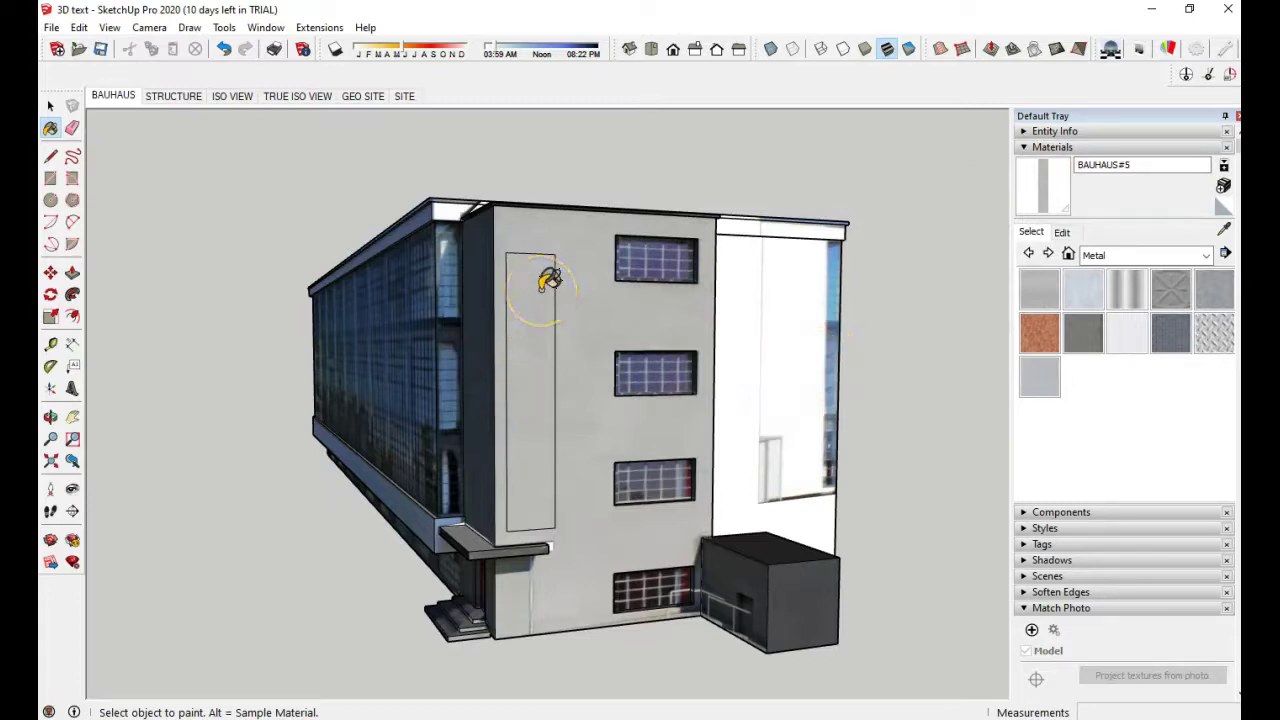
{"action": "left_click", "coordinate": [52, 107]}
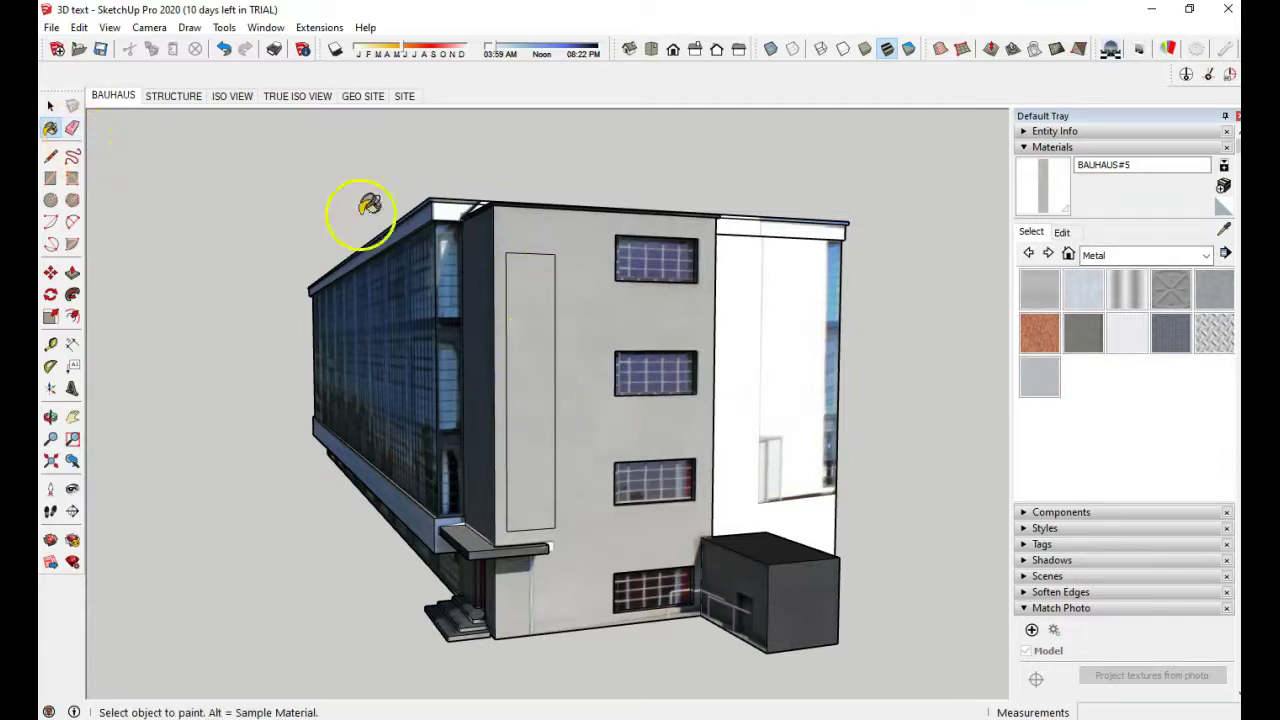
{"action": "left_click", "coordinate": [51, 105]}
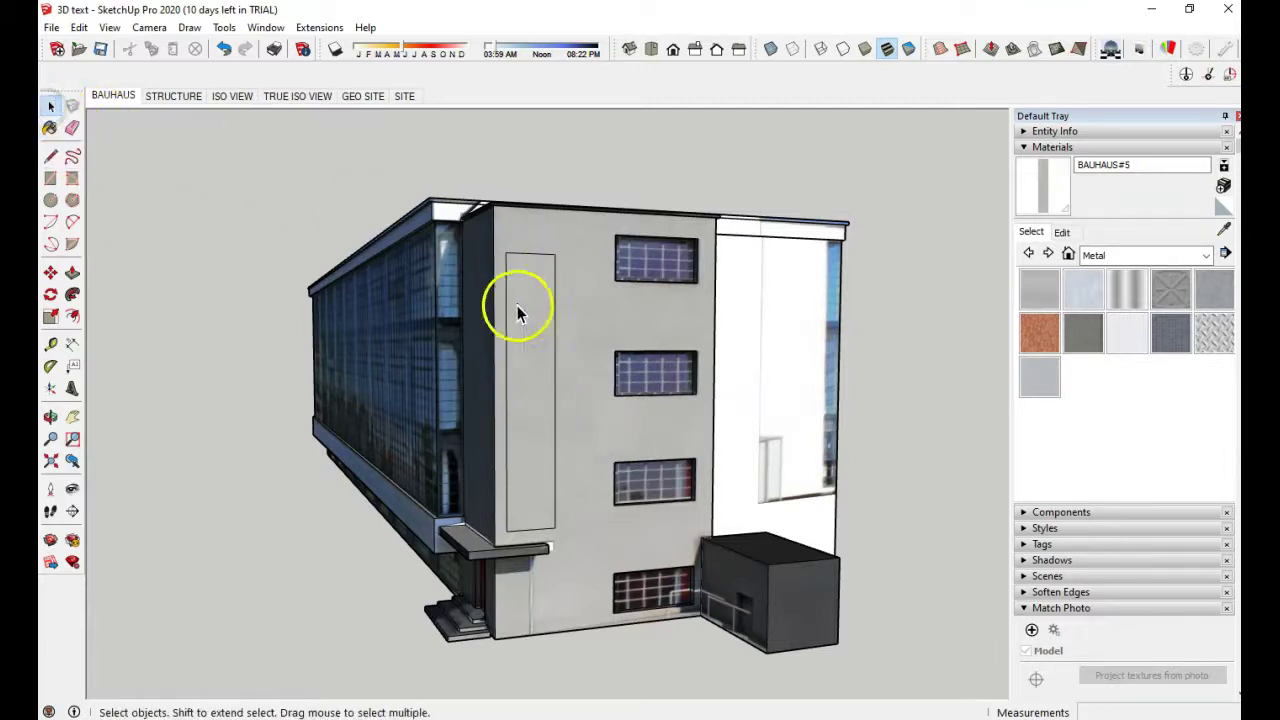
{"action": "left_click", "coordinate": [543, 268]}
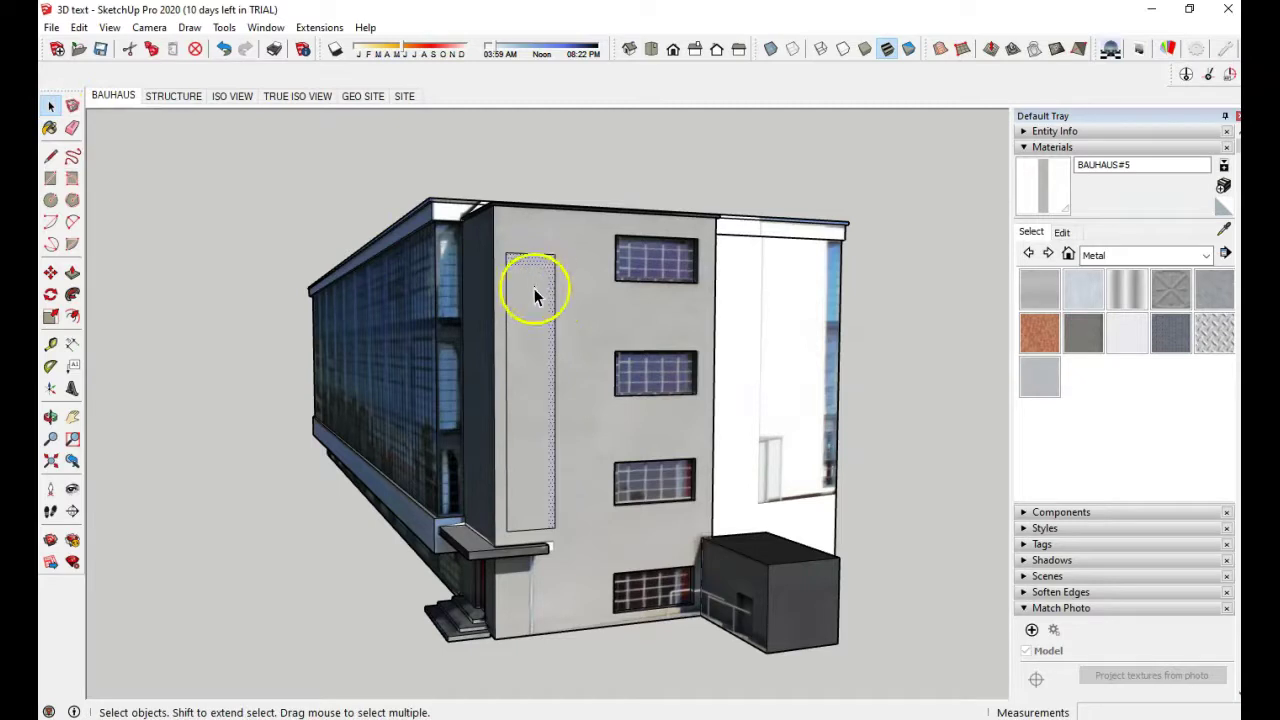
{"action": "left_click", "coordinate": [534, 289]}
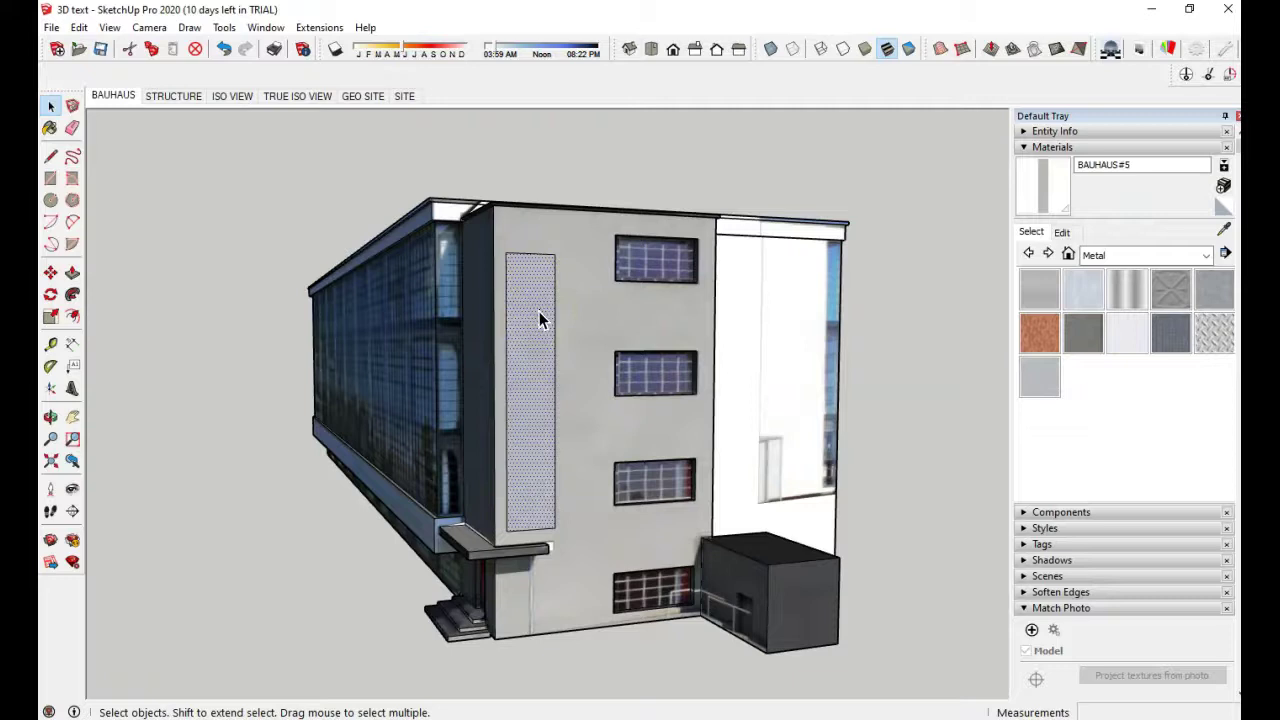
{"action": "key", "text": "Delete"}
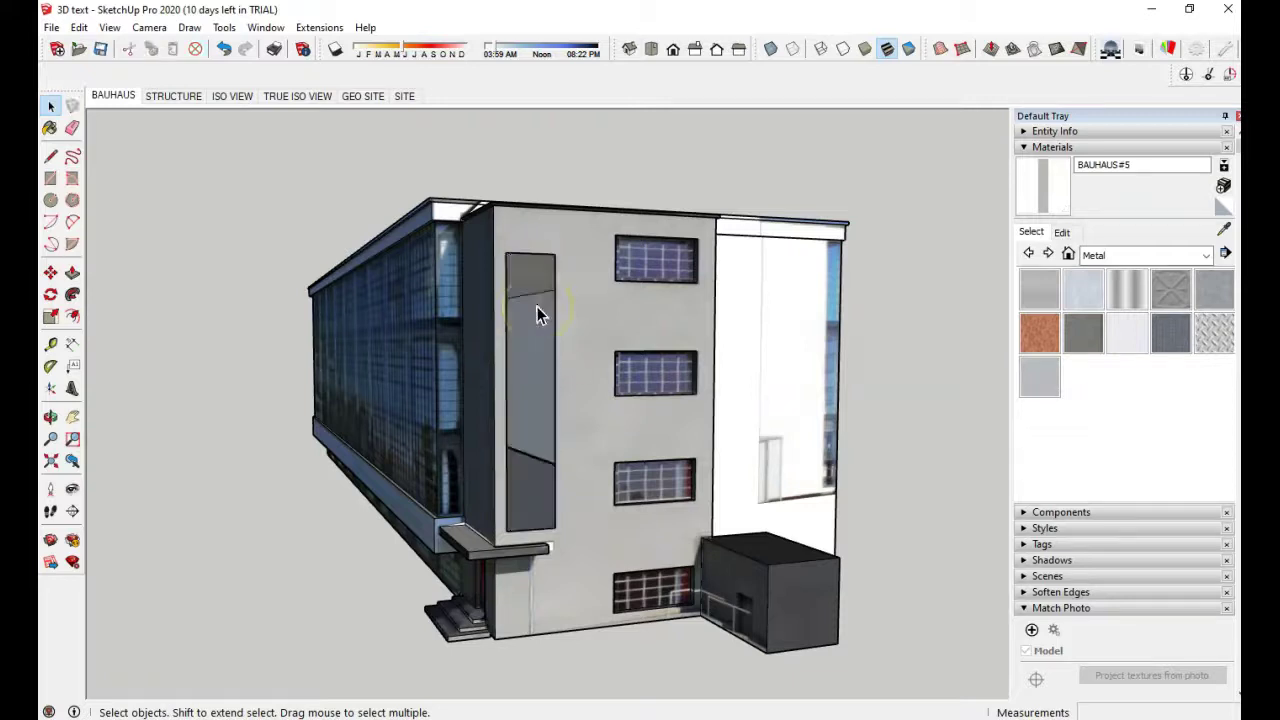
{"action": "left_click", "coordinate": [50, 272]}
{"action": "left_click", "coordinate": [555, 364]}
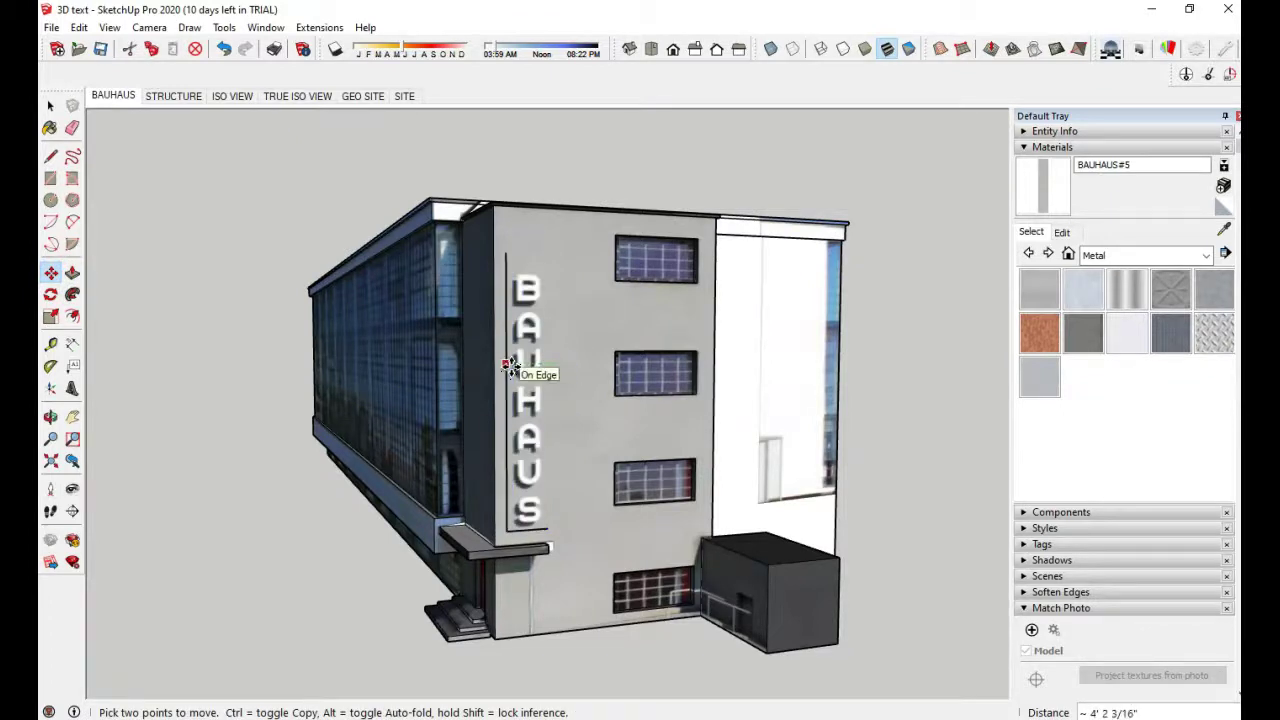
{"action": "left_click_drag", "start_coordinate": [523, 366], "coordinate": [556, 364]}
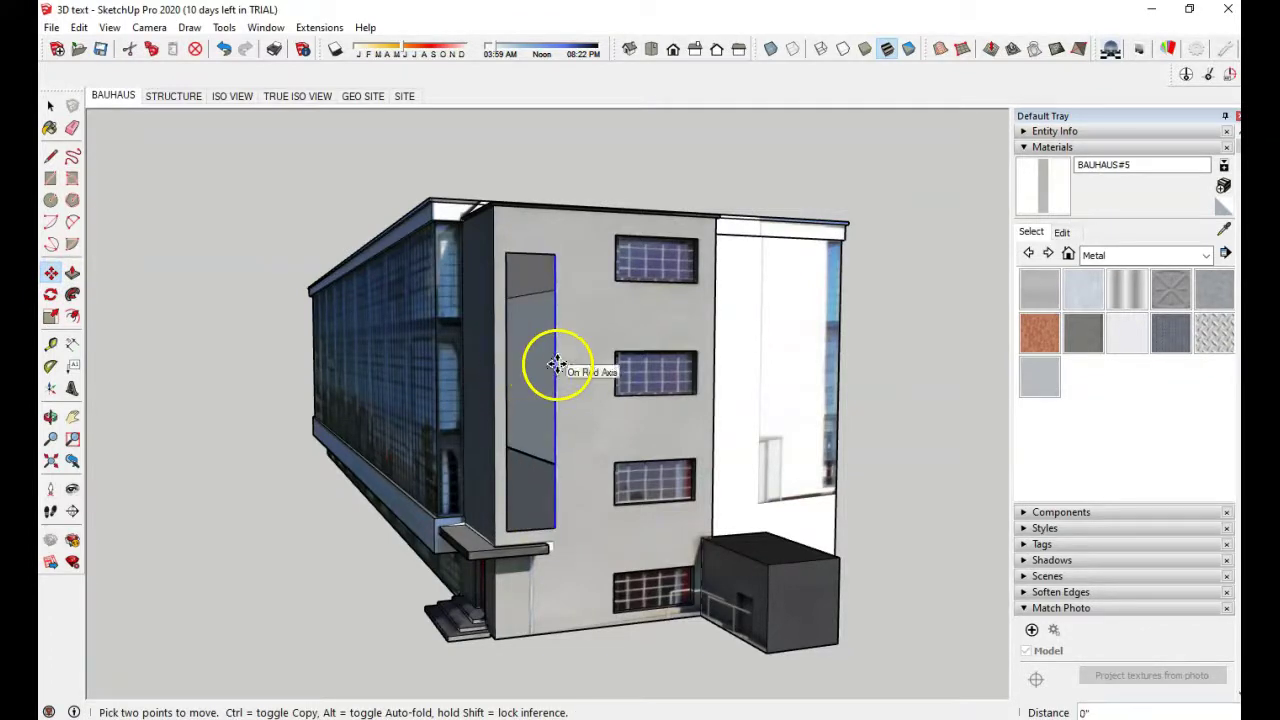
{"action": "left_click", "coordinate": [533, 288]}
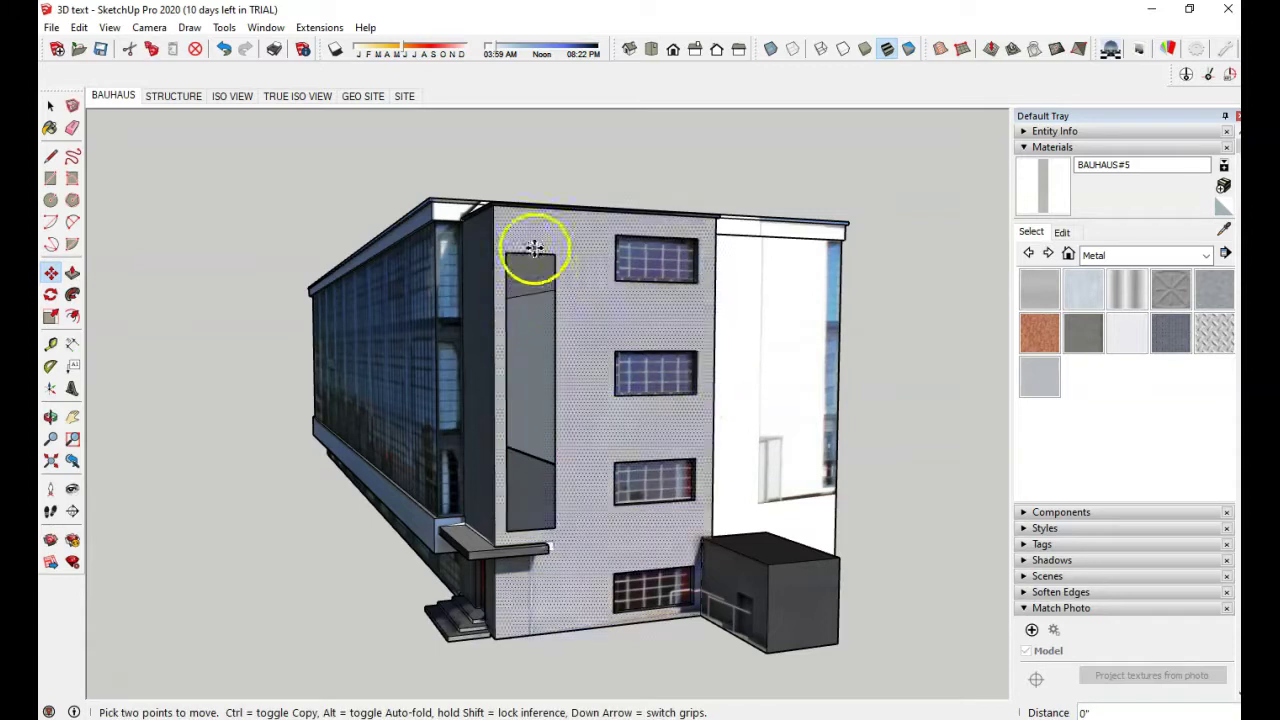
{"action": "left_click", "coordinate": [223, 49]}
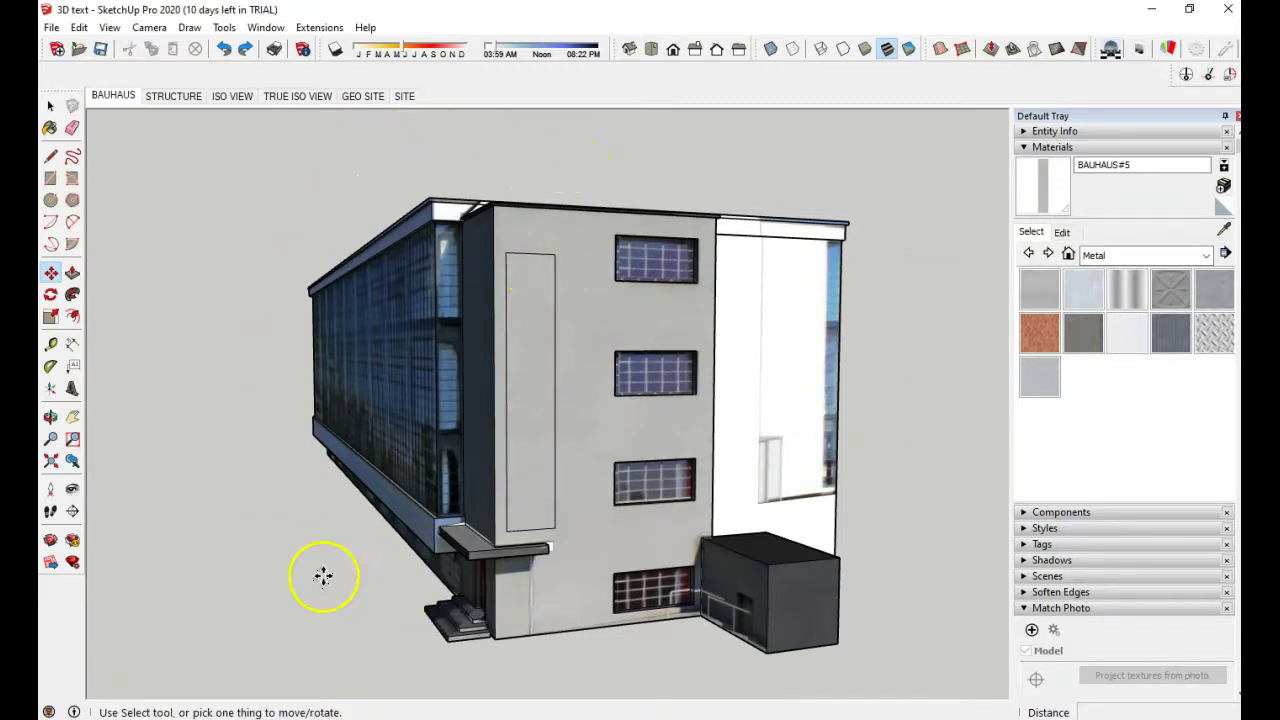
{"action": "middle_click_drag", "start_coordinate": [323, 577], "coordinate": [280, 563]}
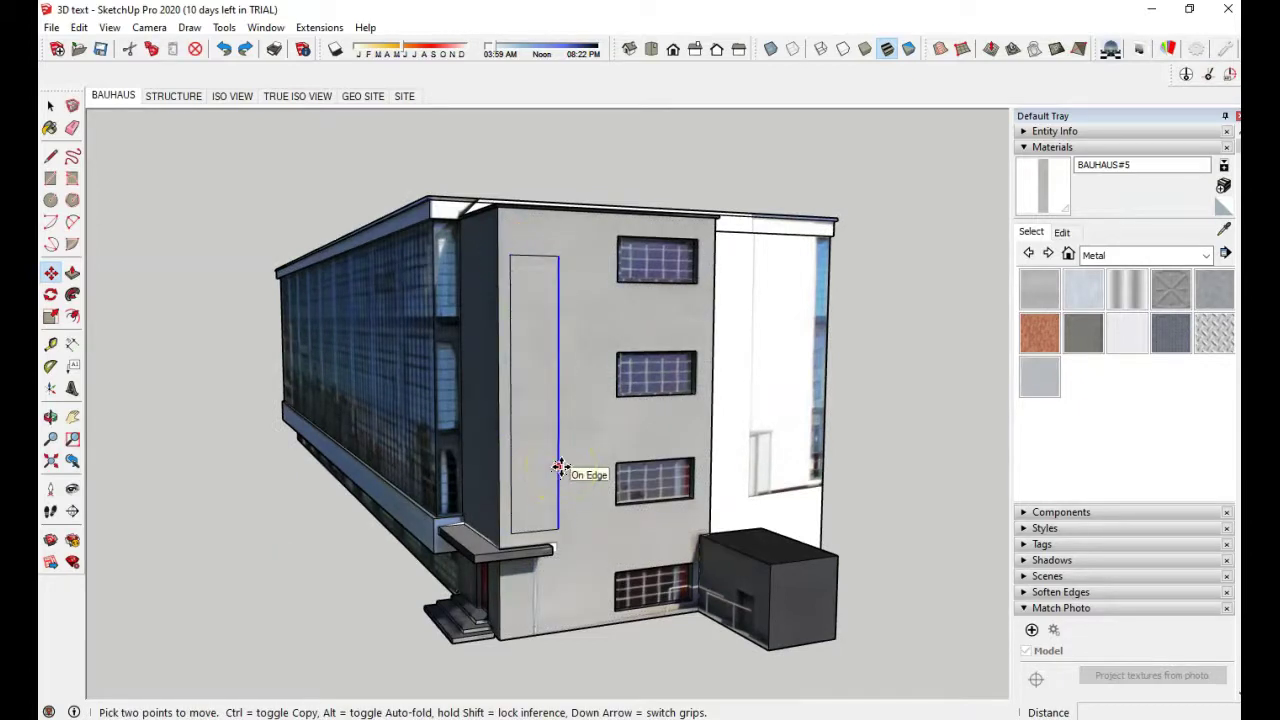
{"action": "left_click", "coordinate": [74, 130]}
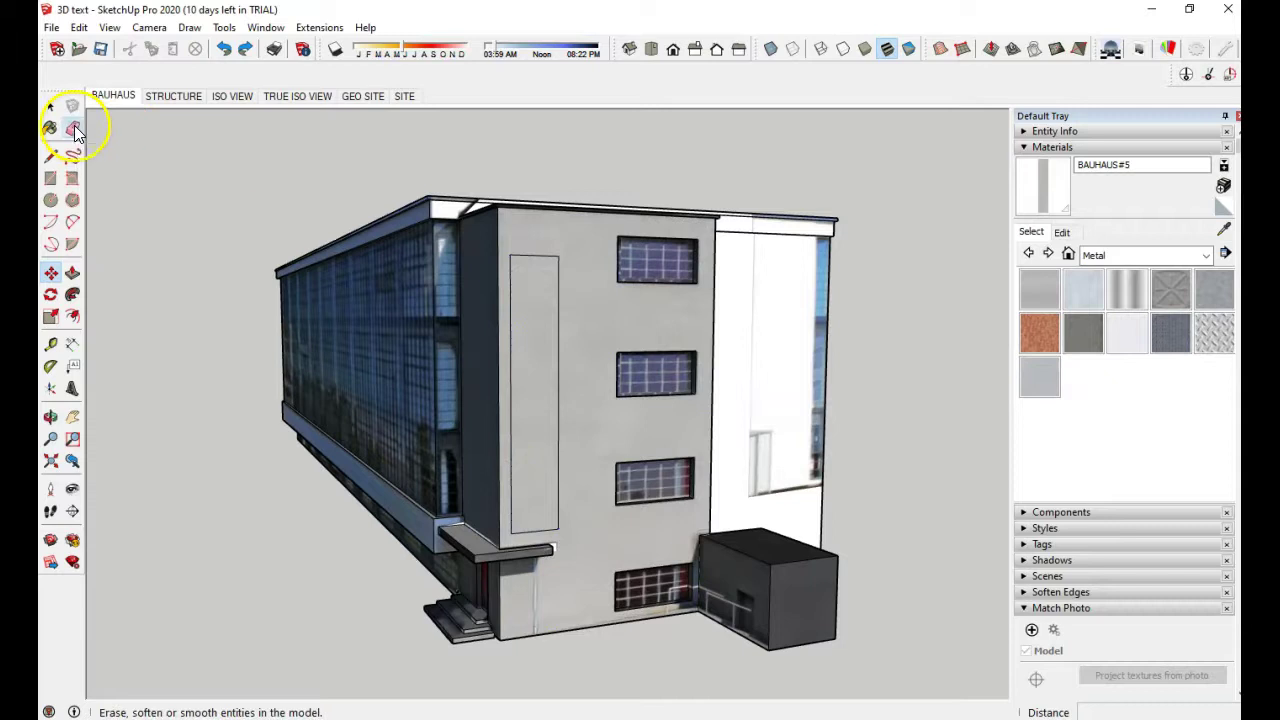
{"action": "left_click", "coordinate": [578, 150]}
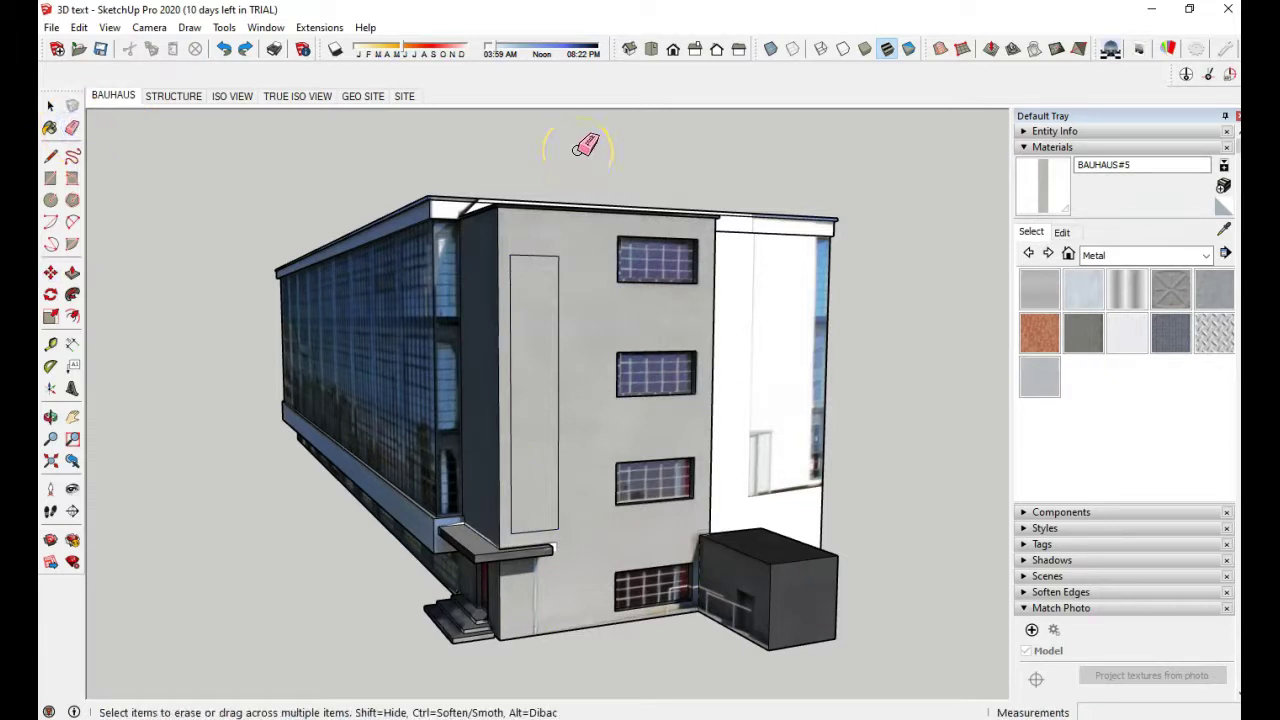
{"action": "left_click_drag", "start_coordinate": [582, 215], "coordinate": [581, 252]}
{"action": "mouse_move", "coordinate": [557, 256]}
{"action": "left_mouse_down"}
{"action": "mouse_move", "coordinate": [562, 268]}
{"action": "mouse_move", "coordinate": [510, 278]}
{"action": "mouse_move", "coordinate": [551, 531]}
{"action": "left_mouse_up"}
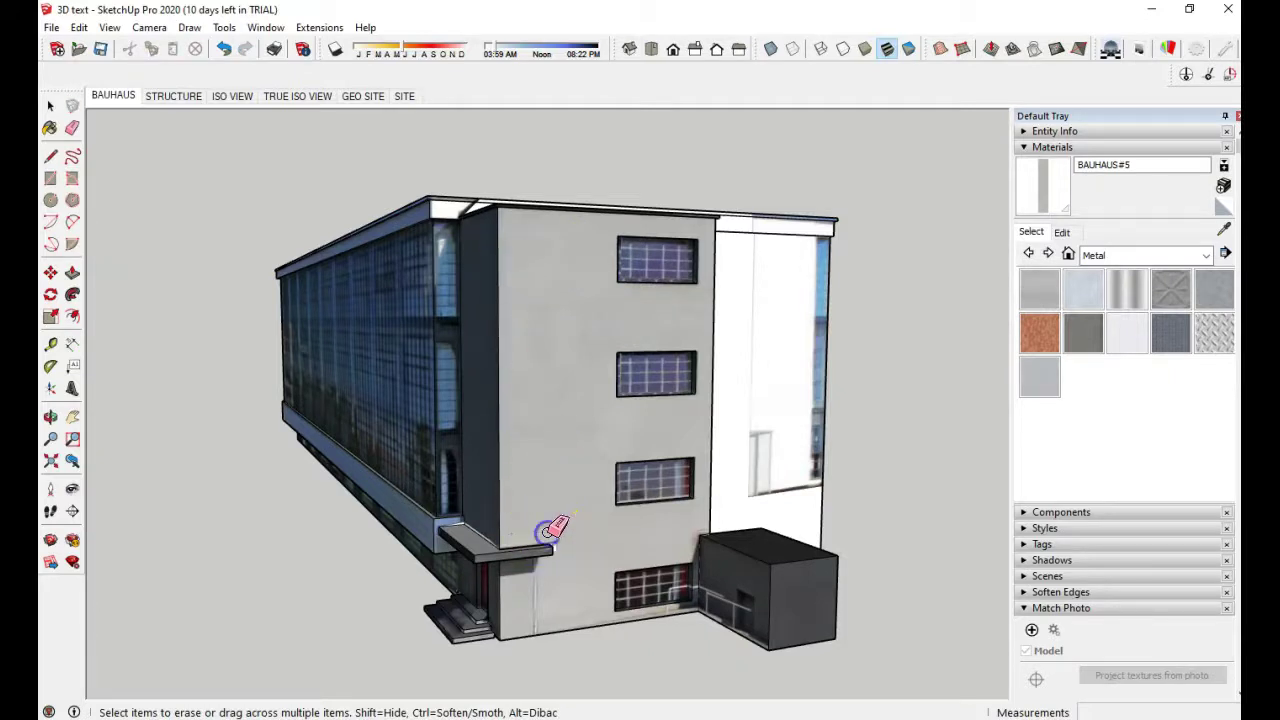
{"action": "left_click", "coordinate": [567, 351]}
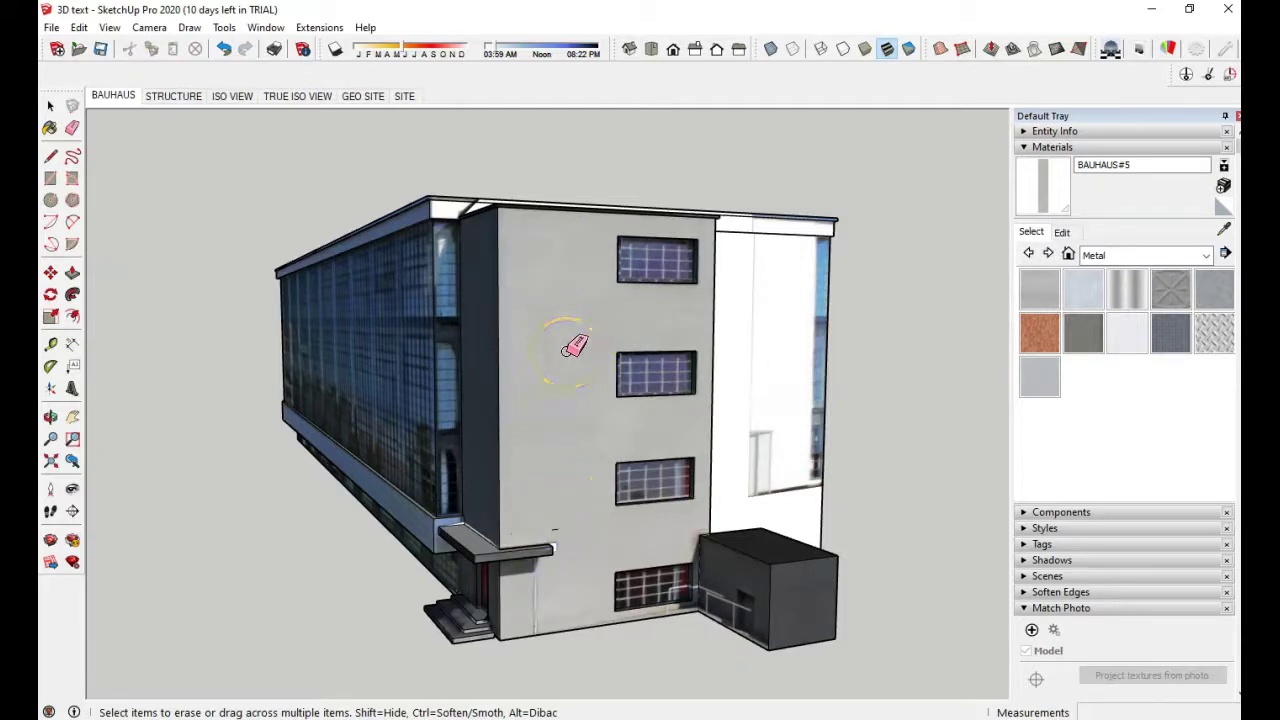
{"action": "left_click", "coordinate": [566, 316]}
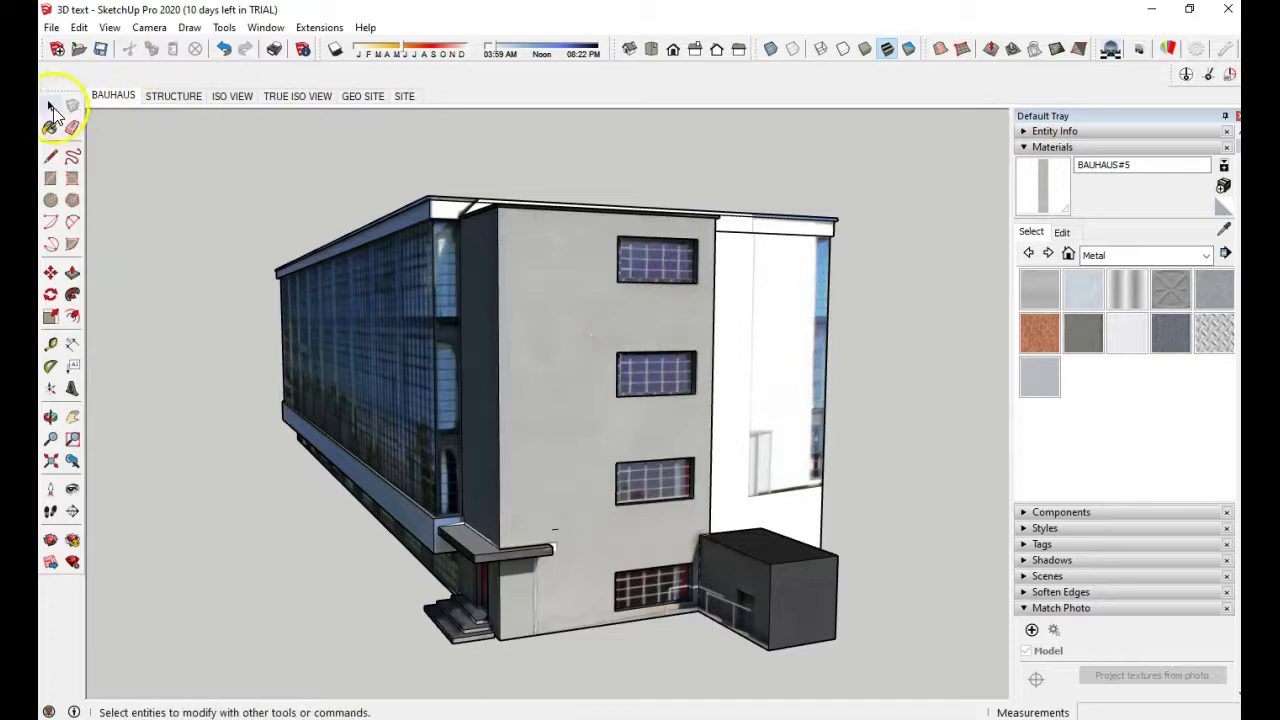
{"action": "left_click", "coordinate": [58, 126]}
{"action": "left_click", "coordinate": [72, 130]}
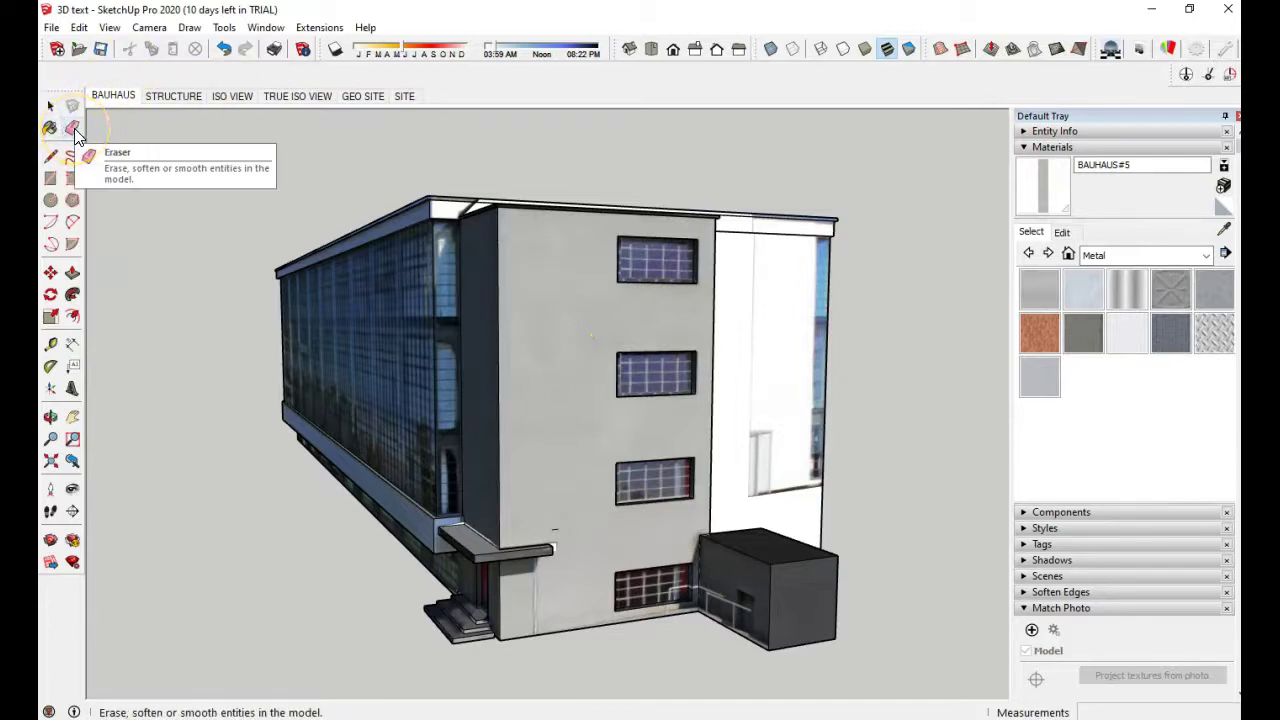
{"action": "left_click", "coordinate": [540, 345]}
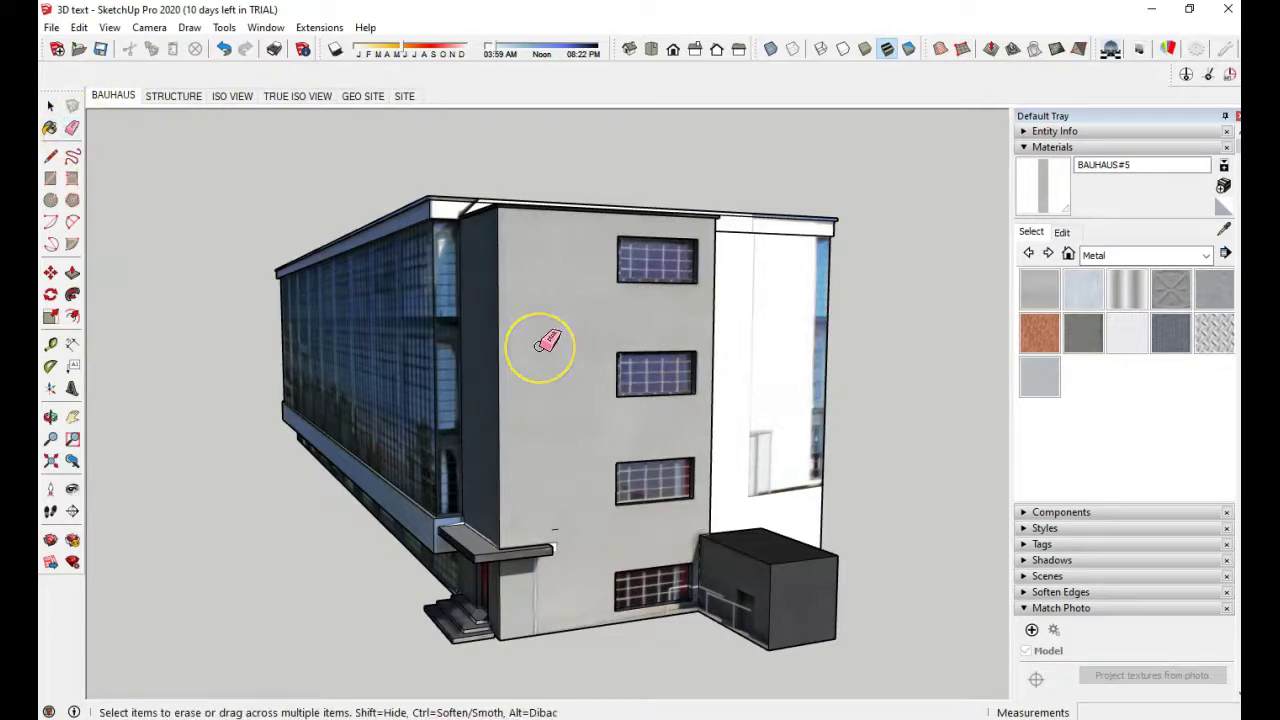
{"action": "mouse_move", "coordinate": [540, 345]}
{"action": "left_mouse_down"}
{"action": "mouse_move", "coordinate": [560, 351]}
{"action": "mouse_move", "coordinate": [549, 289]}
{"action": "mouse_move", "coordinate": [586, 500]}
{"action": "mouse_move", "coordinate": [570, 533]}
{"action": "mouse_move", "coordinate": [586, 566]}
{"action": "mouse_move", "coordinate": [551, 530]}
{"action": "left_mouse_up"}
{"action": "scroll", "coordinate": [570, 530], "scroll_direction": "up", "scroll_amount": 5}
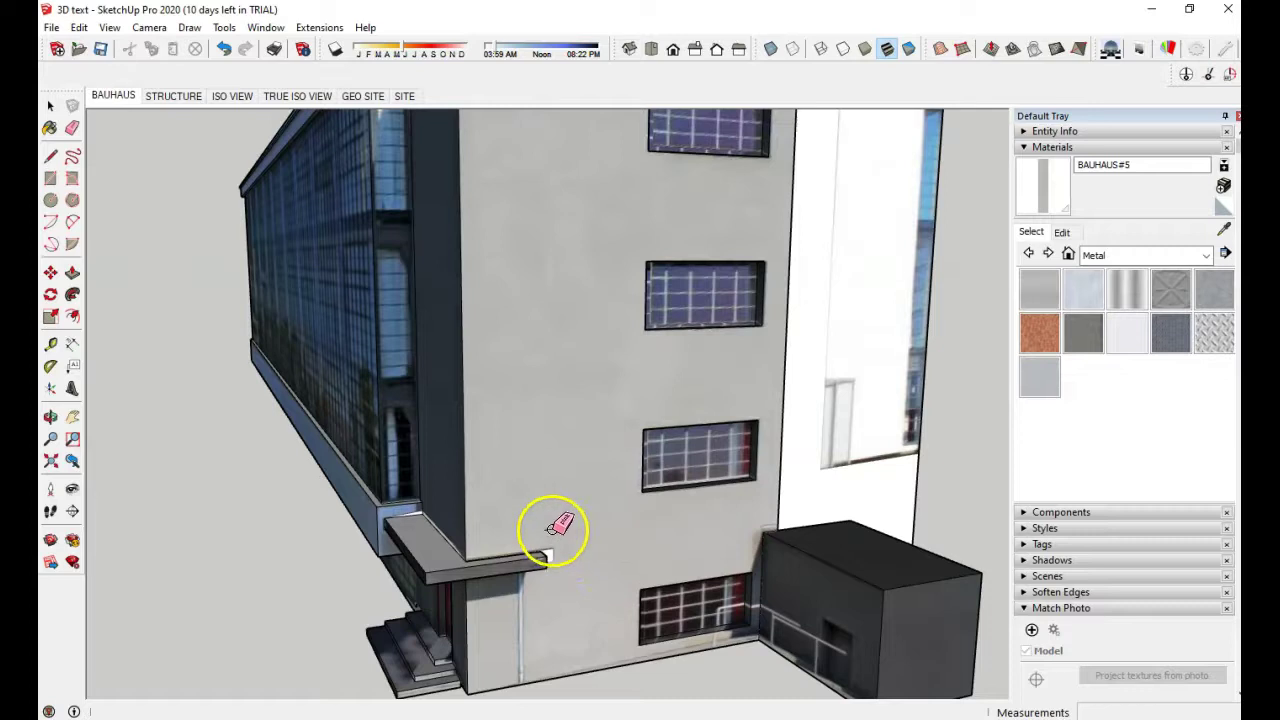
{"action": "scroll", "coordinate": [600, 514], "scroll_direction": "down", "scroll_amount": 3}
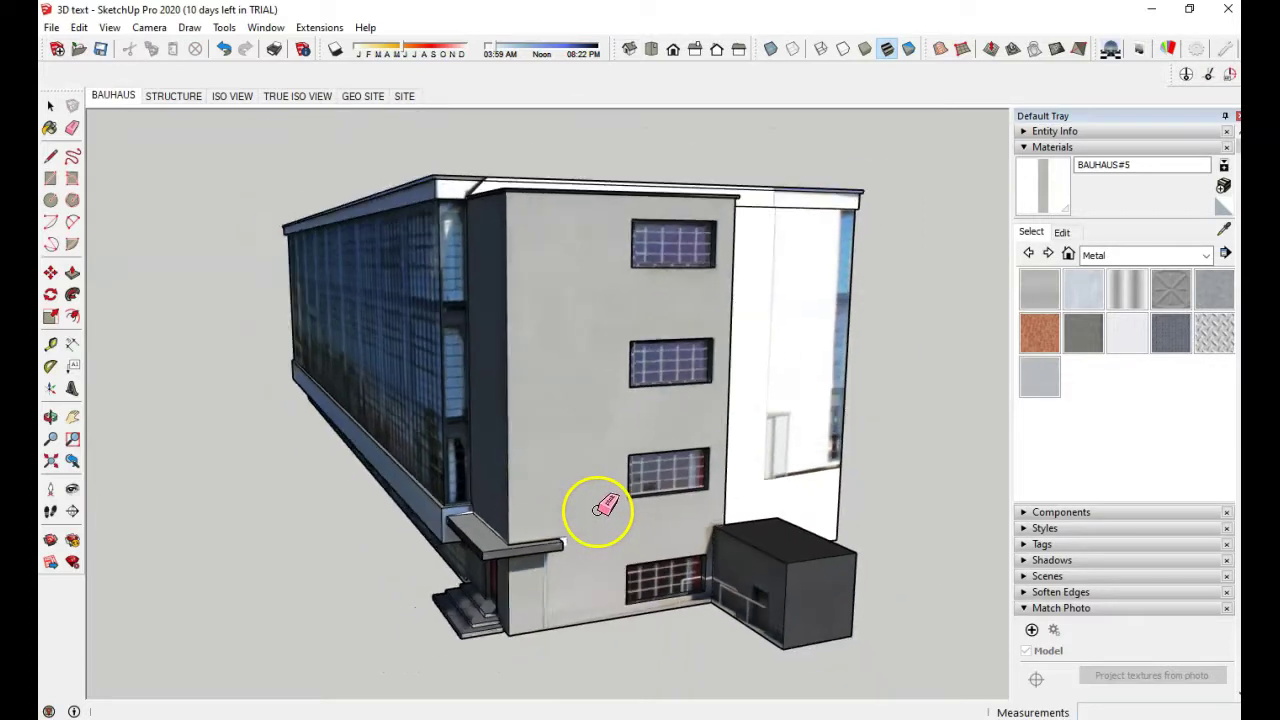
{"action": "middle_click_drag", "start_coordinate": [600, 514], "coordinate": [460, 432]}
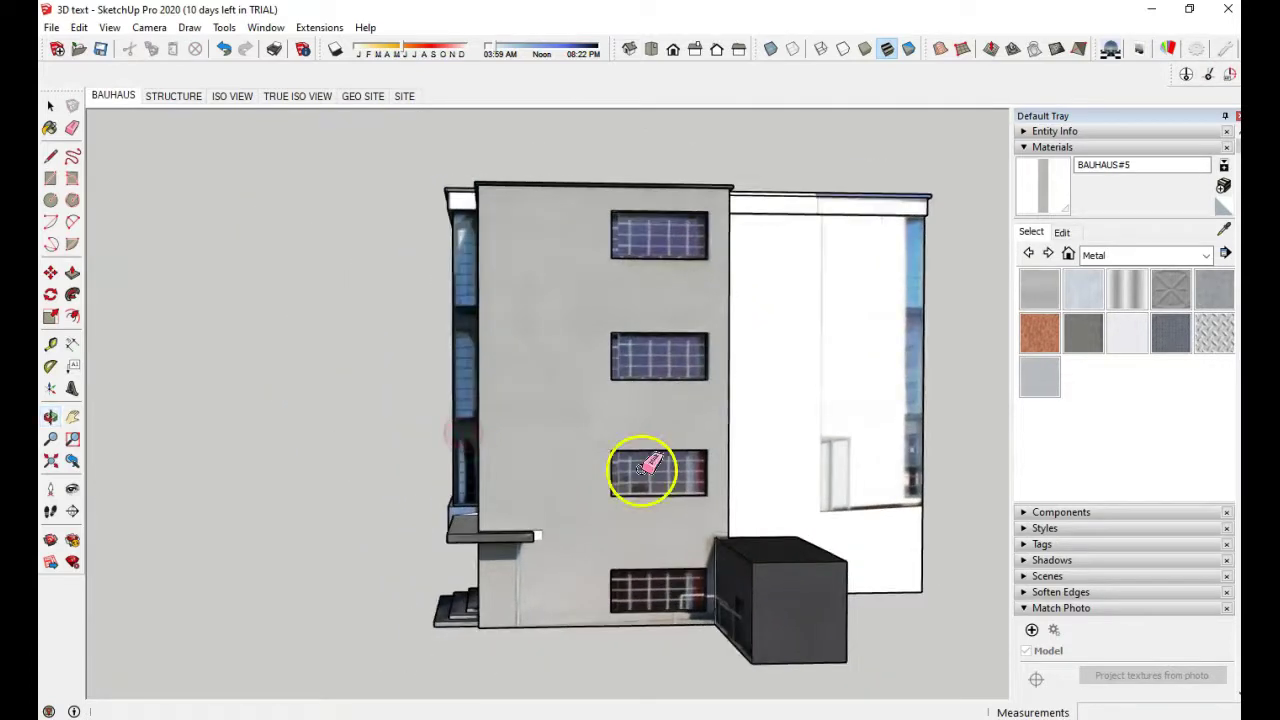
{"action": "mouse_move", "coordinate": [645, 468]}
{"action": "left_mouse_down"}
{"action": "mouse_move", "coordinate": [595, 519]}
{"action": "mouse_move", "coordinate": [562, 320]}
{"action": "mouse_move", "coordinate": [519, 322]}
{"action": "mouse_move", "coordinate": [524, 364]}
{"action": "mouse_move", "coordinate": [544, 255]}
{"action": "mouse_move", "coordinate": [535, 428]}
{"action": "mouse_move", "coordinate": [523, 246]}
{"action": "mouse_move", "coordinate": [530, 399]}
{"action": "mouse_move", "coordinate": [564, 316]}
{"action": "mouse_move", "coordinate": [535, 325]}
{"action": "mouse_move", "coordinate": [541, 272]}
{"action": "mouse_move", "coordinate": [551, 288]}
{"action": "mouse_move", "coordinate": [618, 284]}
{"action": "mouse_move", "coordinate": [572, 287]}
{"action": "mouse_move", "coordinate": [598, 289]}
{"action": "mouse_move", "coordinate": [554, 260]}
{"action": "mouse_move", "coordinate": [571, 225]}
{"action": "mouse_move", "coordinate": [561, 304]}
{"action": "mouse_move", "coordinate": [596, 310]}
{"action": "mouse_move", "coordinate": [575, 235]}
{"action": "mouse_move", "coordinate": [581, 298]}
{"action": "mouse_move", "coordinate": [609, 298]}
{"action": "mouse_move", "coordinate": [518, 323]}
{"action": "mouse_move", "coordinate": [579, 308]}
{"action": "mouse_move", "coordinate": [536, 315]}
{"action": "mouse_move", "coordinate": [538, 249]}
{"action": "mouse_move", "coordinate": [543, 409]}
{"action": "left_mouse_up"}
{"action": "scroll", "coordinate": [534, 300], "scroll_direction": "up", "scroll_amount": 2}
{"action": "mouse_move", "coordinate": [543, 409]}
{"action": "middle_mouse_down"}
{"action": "mouse_move", "coordinate": [543, 329]}
{"action": "mouse_move", "coordinate": [746, 311]}
{"action": "mouse_move", "coordinate": [834, 343]}
{"action": "middle_mouse_up"}
{"action": "mouse_move", "coordinate": [594, 271]}
{"action": "left_mouse_down"}
{"action": "mouse_move", "coordinate": [605, 233]}
{"action": "mouse_move", "coordinate": [603, 374]}
{"action": "mouse_move", "coordinate": [589, 257]}
{"action": "mouse_move", "coordinate": [615, 333]}
{"action": "mouse_move", "coordinate": [591, 477]}
{"action": "mouse_move", "coordinate": [574, 446]}
{"action": "mouse_move", "coordinate": [589, 449]}
{"action": "mouse_move", "coordinate": [596, 267]}
{"action": "left_mouse_up"}
{"action": "scroll", "coordinate": [615, 333], "scroll_direction": "down", "scroll_amount": 1}
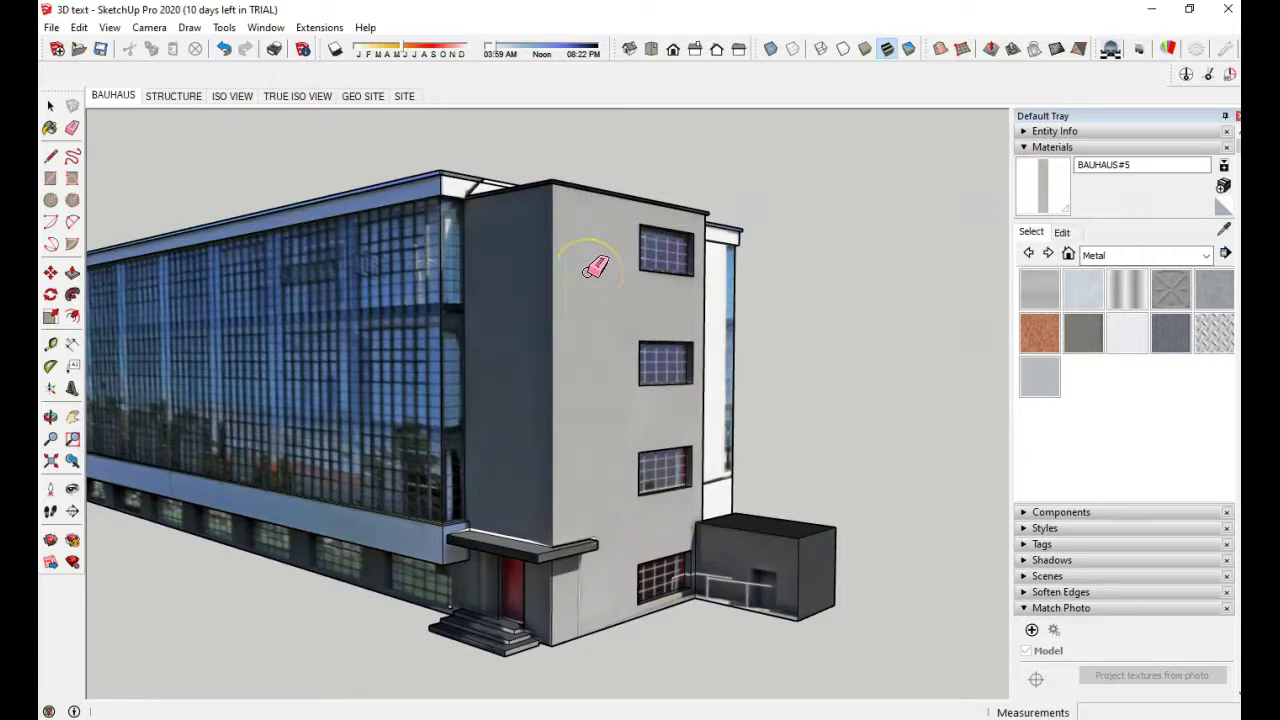
Step: Open Place 3D Text, choose the Bauhaus 93 font, and select the placeholder wording
{"action": "left_click_drag", "start_coordinate": [596, 267], "coordinate": [586, 366]}
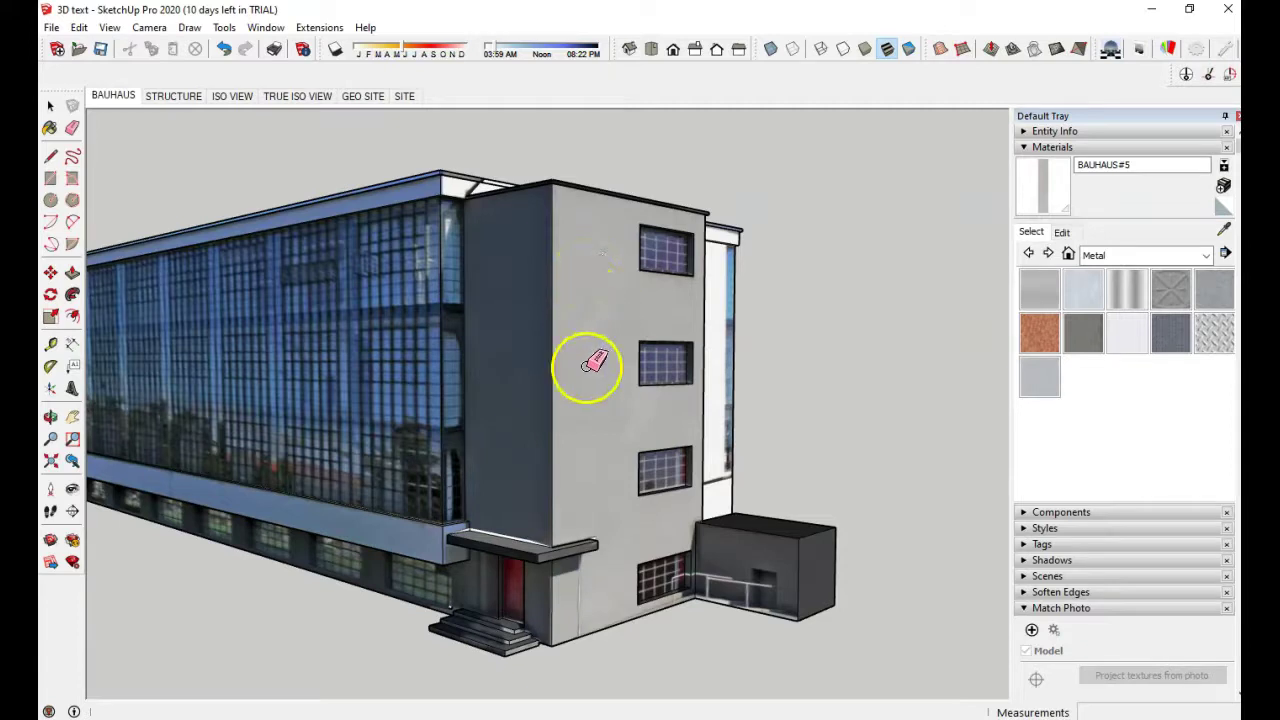
{"action": "left_click", "coordinate": [72, 390]}
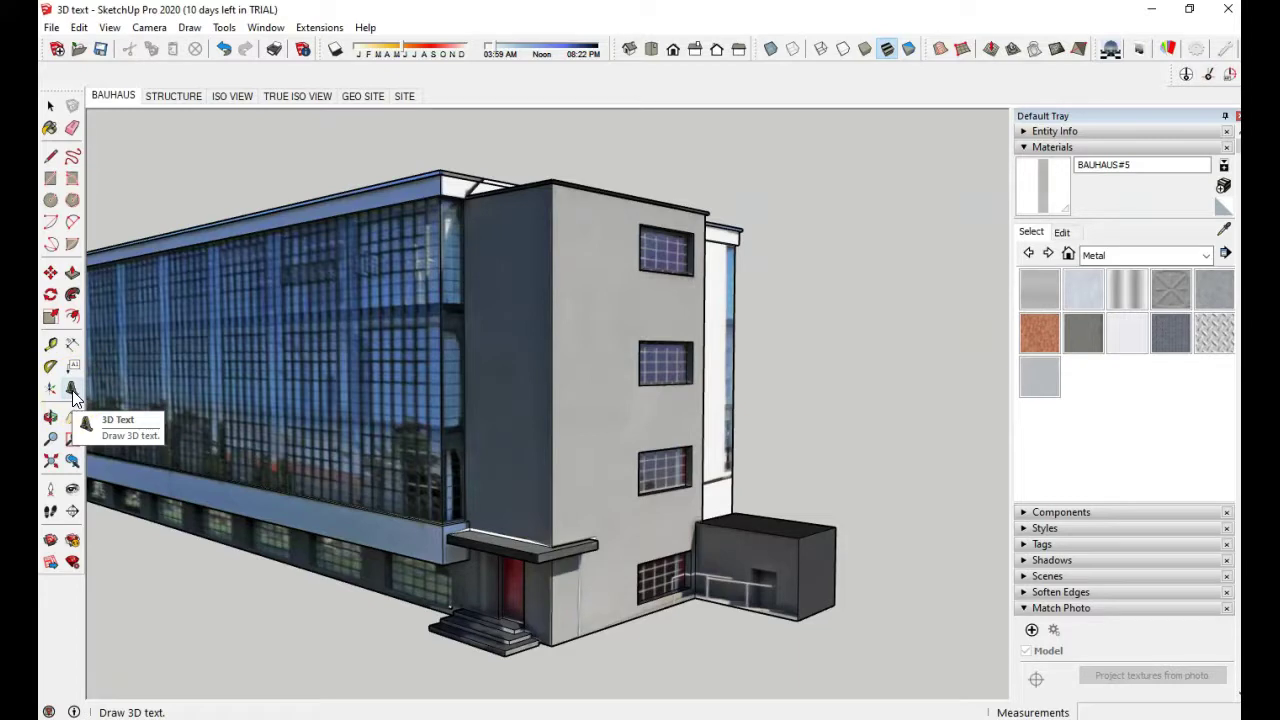
{"action": "left_click", "coordinate": [73, 390]}
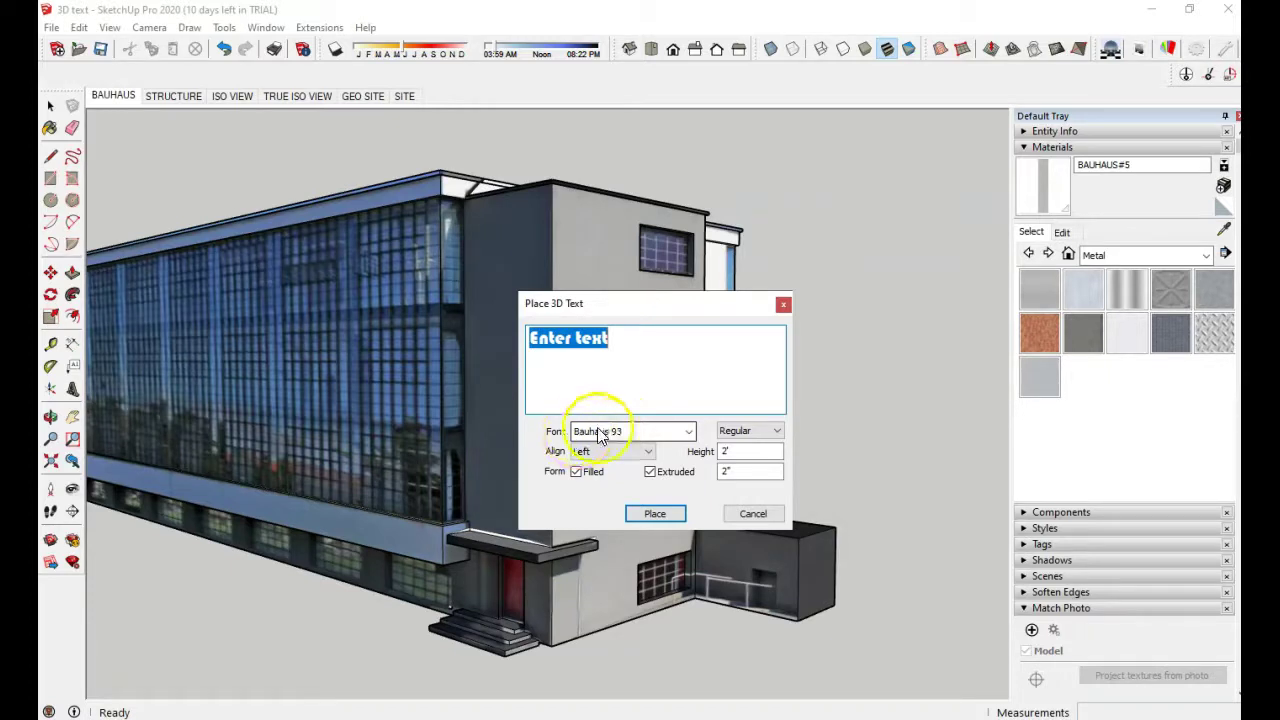
{"action": "left_click", "coordinate": [690, 431]}
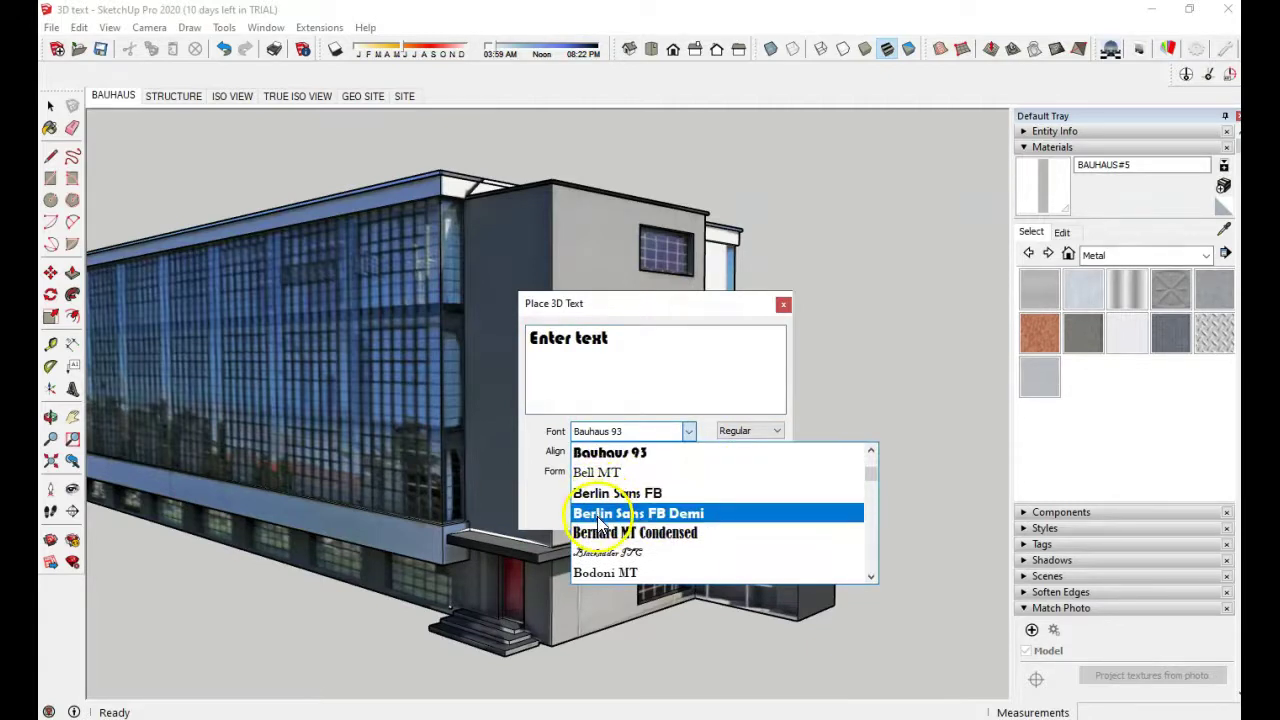
{"action": "left_click", "coordinate": [610, 458]}
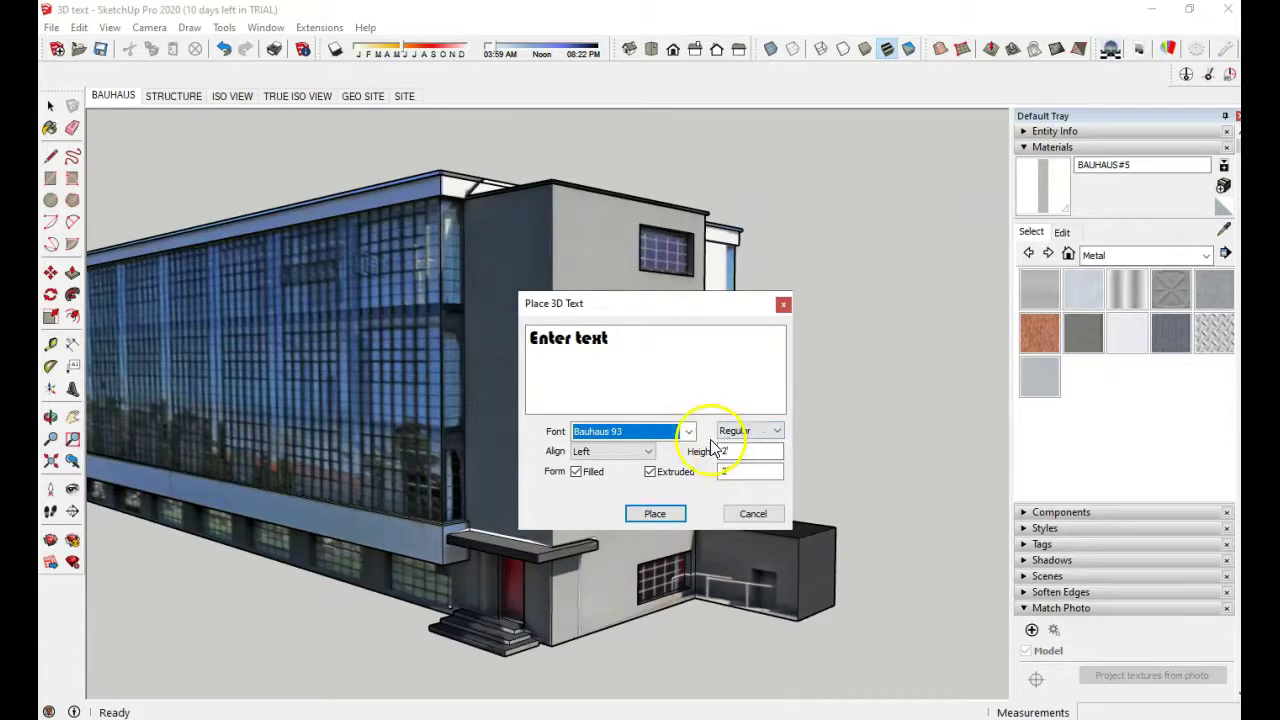
{"action": "left_click_drag", "start_coordinate": [610, 338], "coordinate": [525, 338]}
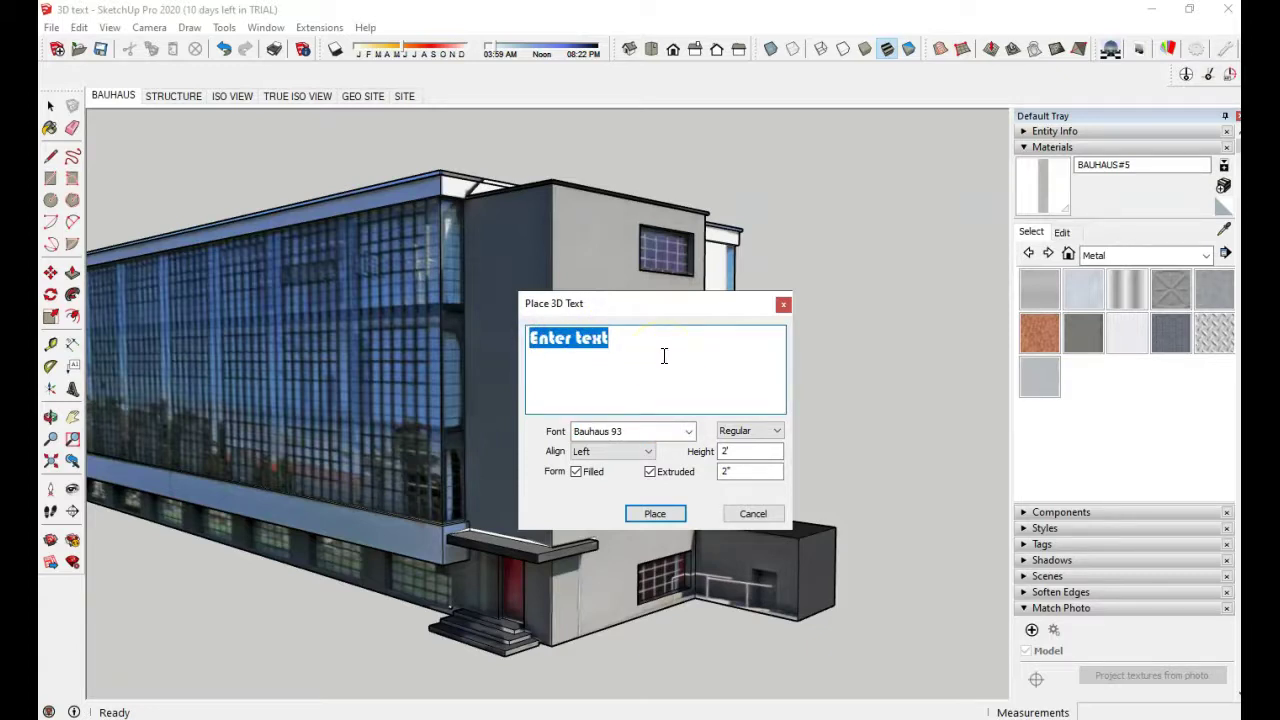
{"action": "type", "text": "BAUHAUS"}
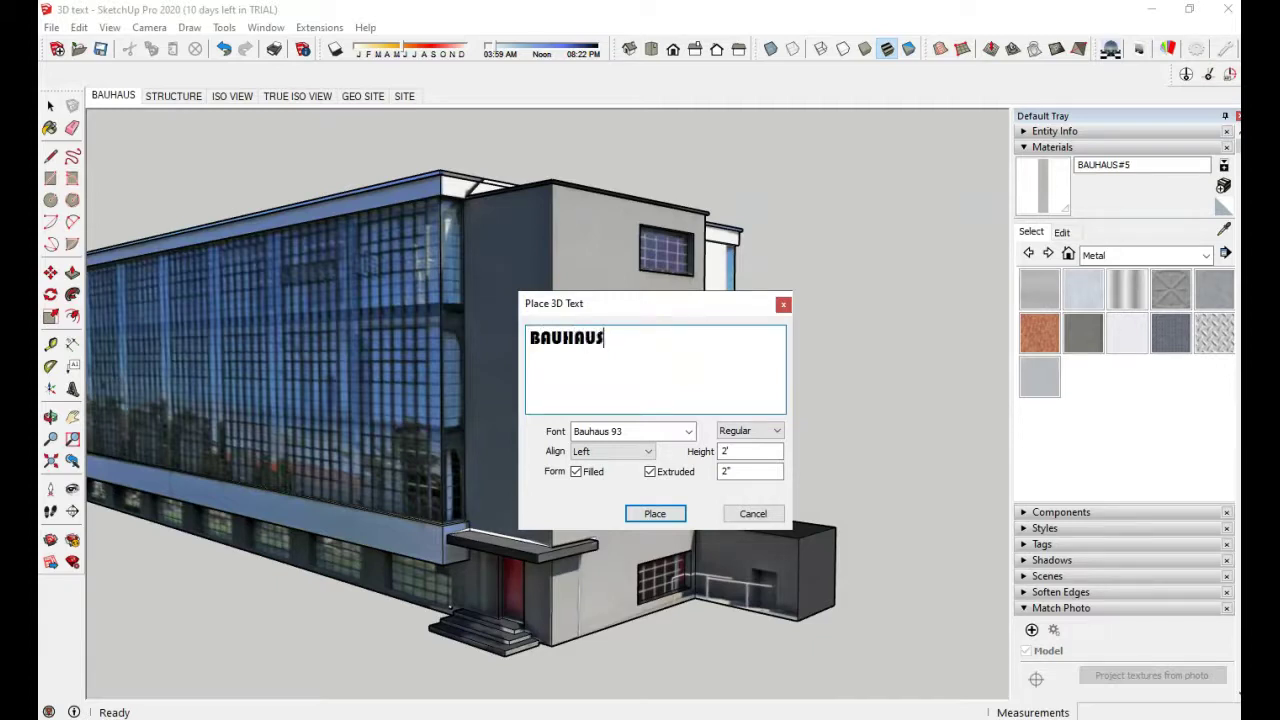
{"action": "left_click", "coordinate": [655, 515]}
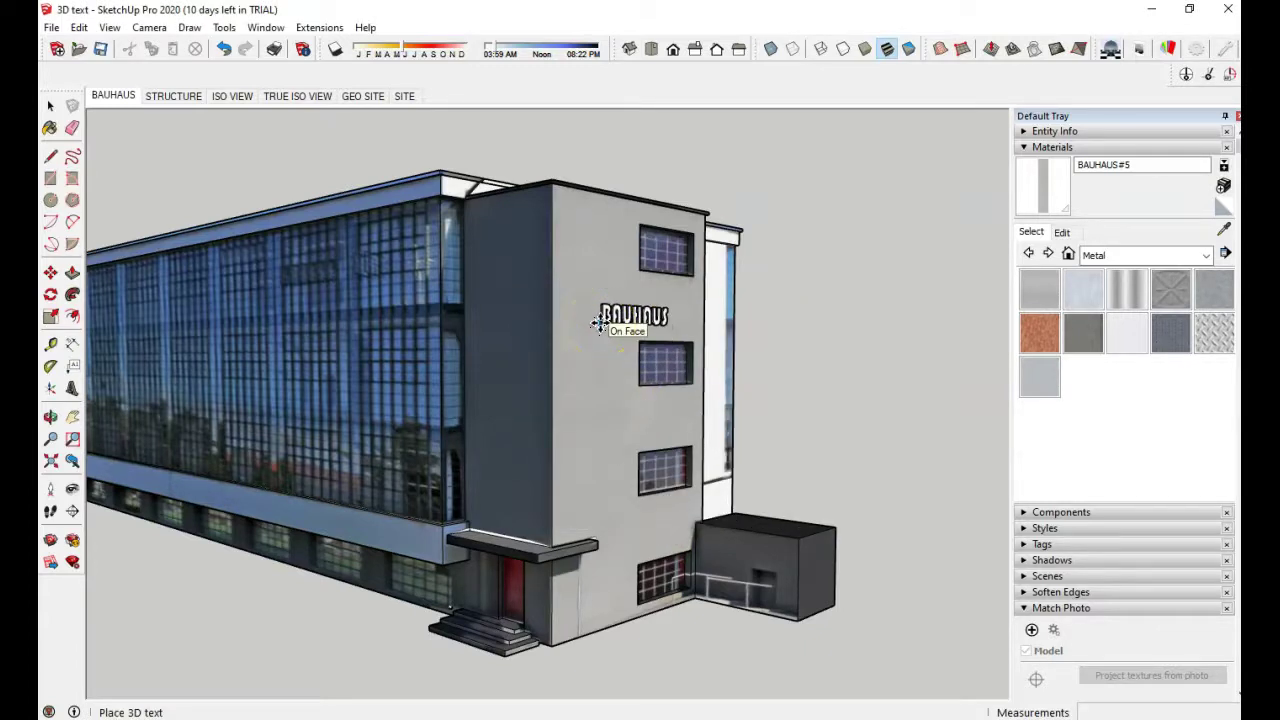
{"action": "key", "text": "Escape"}
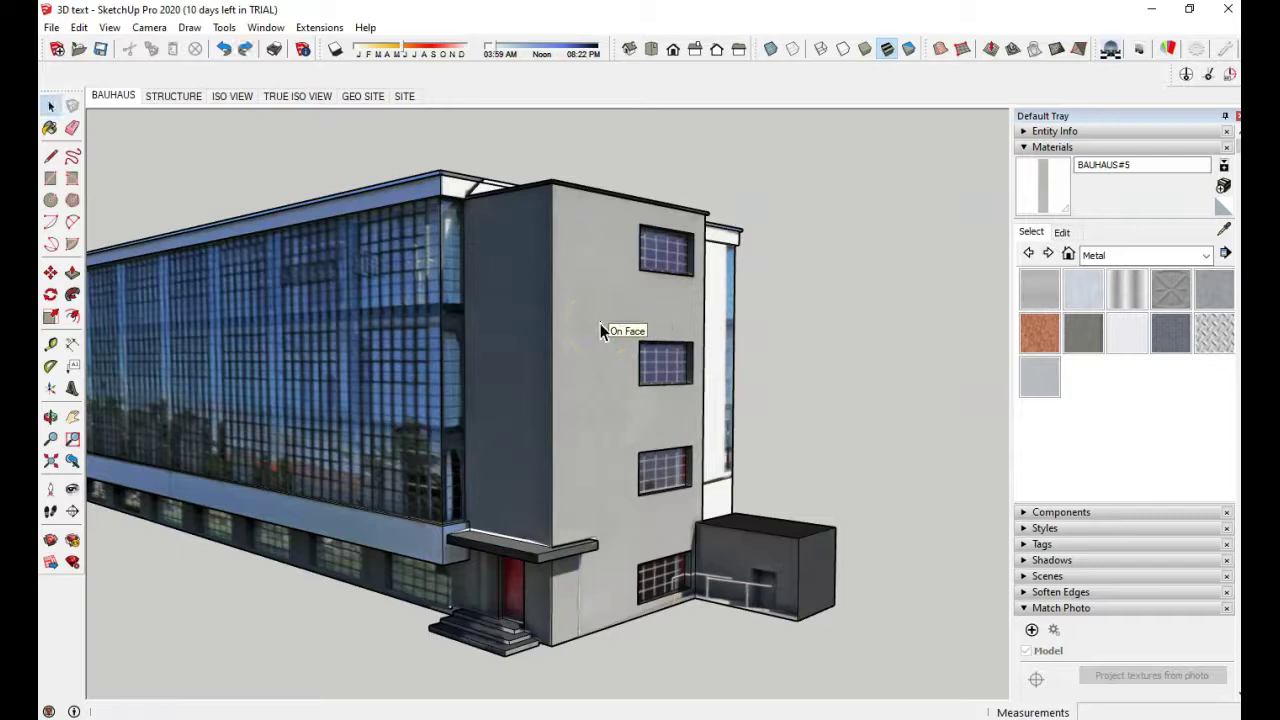
{"action": "left_click", "coordinate": [72, 388]}
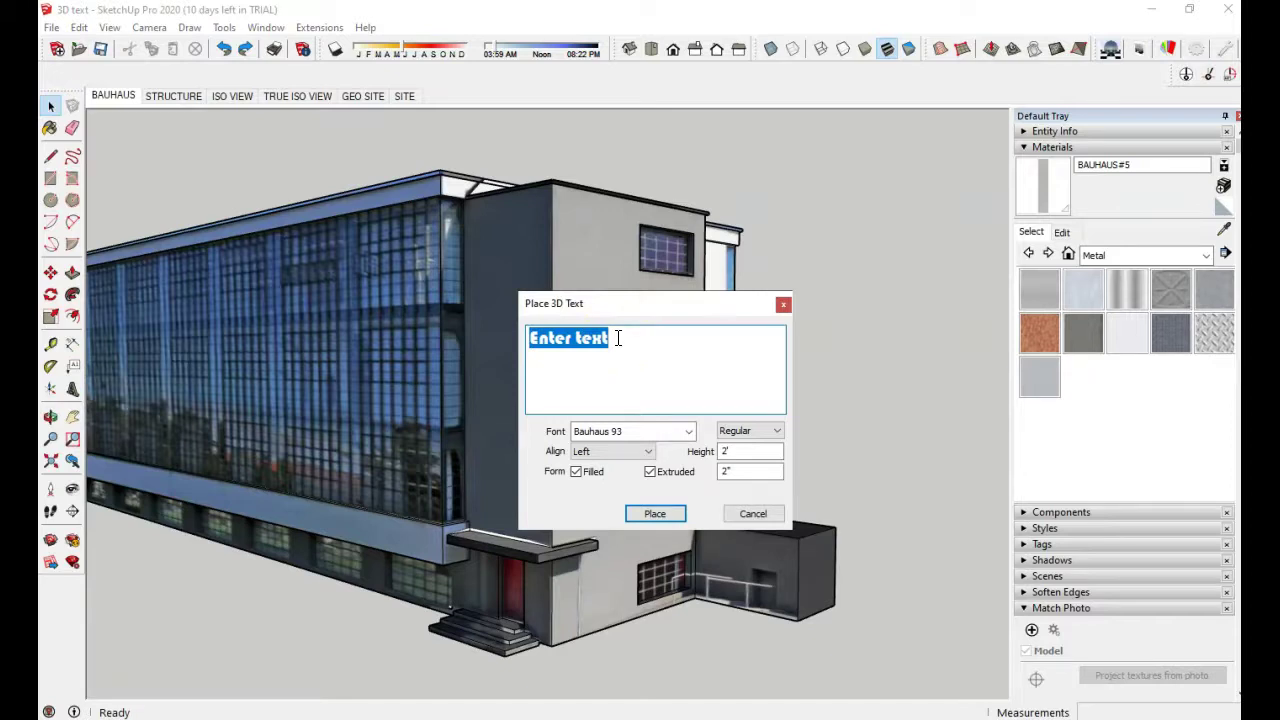
Step: Enter B-A-U-H-A-U-S one letter per line and place the vertical text on the tower wall
{"action": "type", "text": "B"}
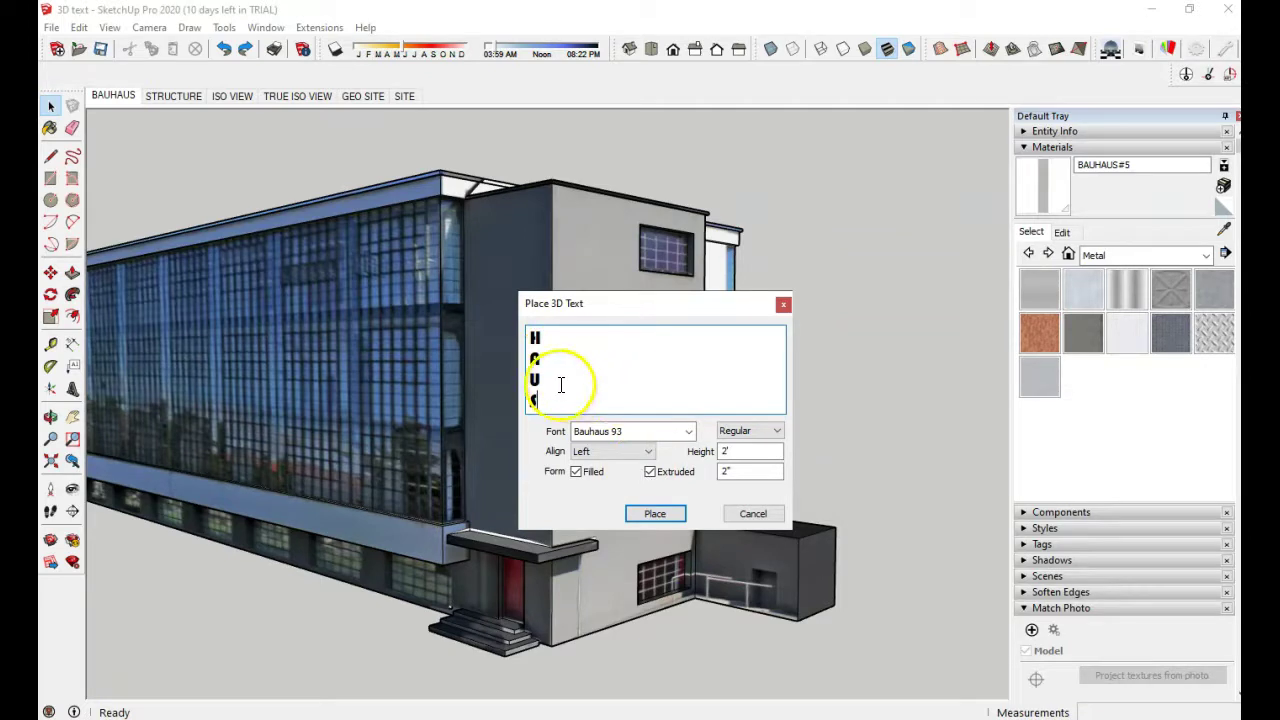
{"action": "left_click", "coordinate": [654, 513]}
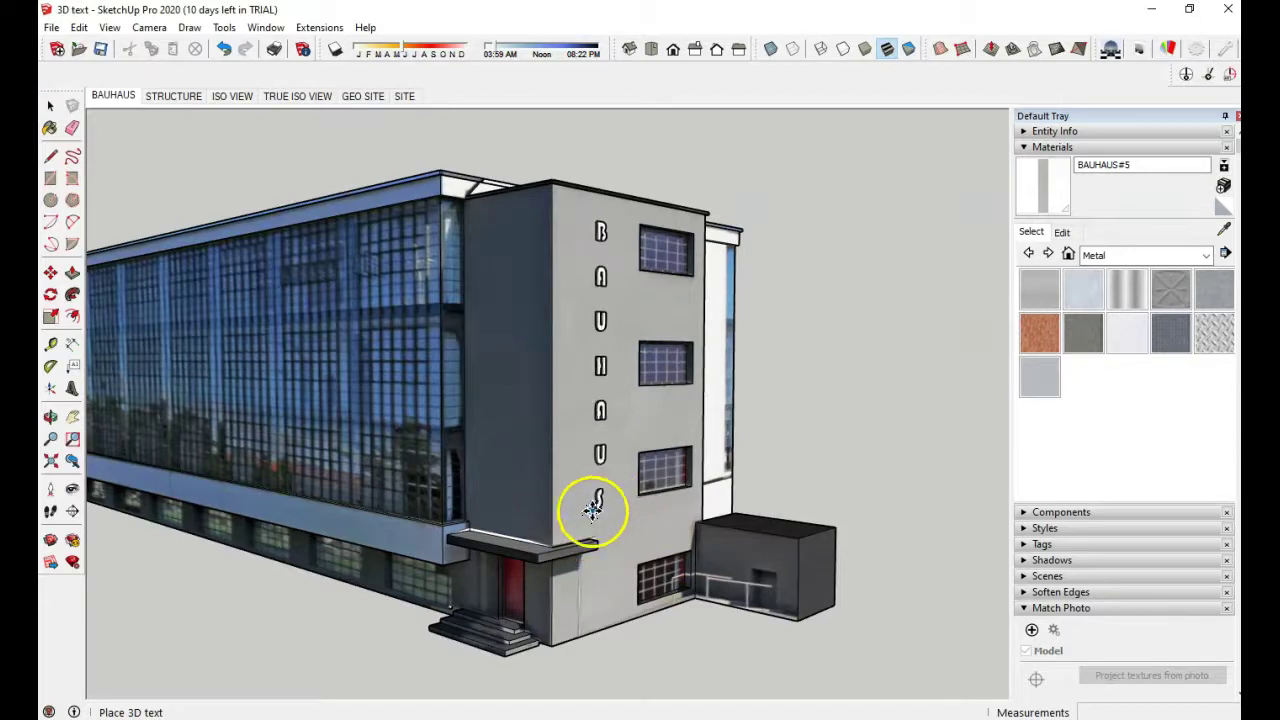
{"action": "middle_click_drag", "start_coordinate": [619, 523], "coordinate": [552, 520]}
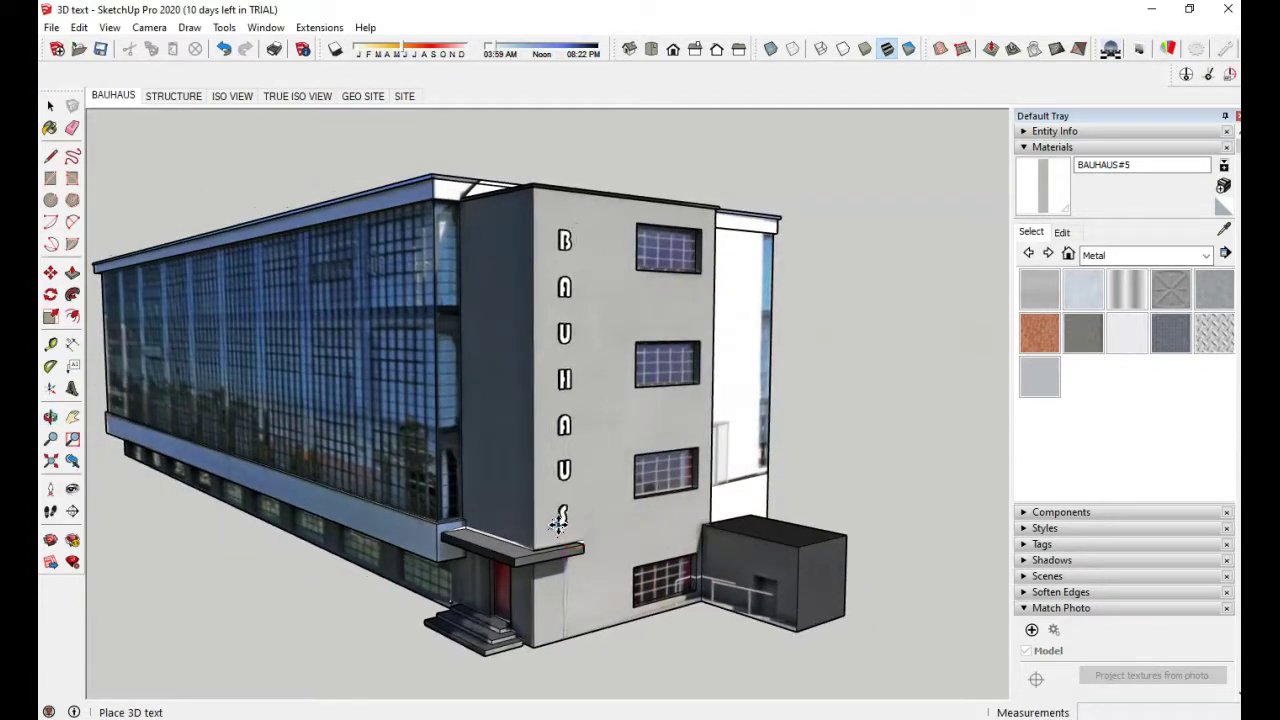
{"action": "left_click", "coordinate": [559, 520]}
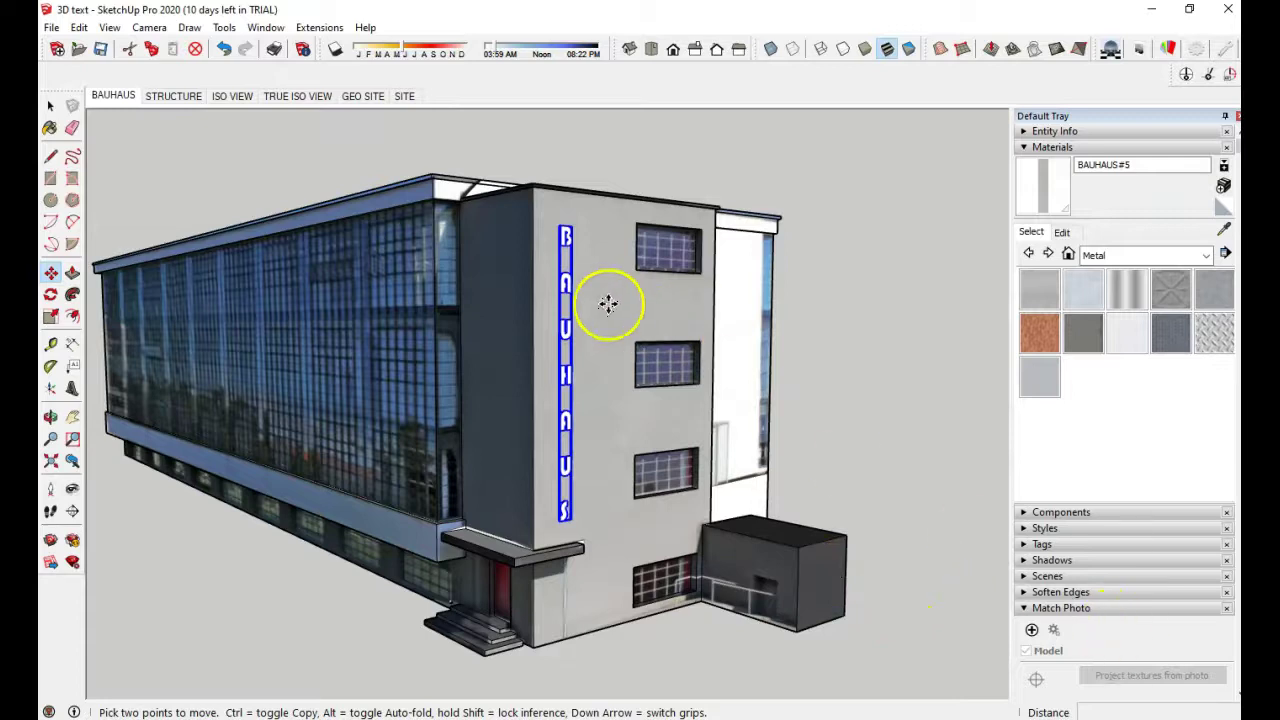
Step: Shift the BAUHAUS lettering component about 2 1/2" sideways
{"action": "right_click", "coordinate": [566, 290]}
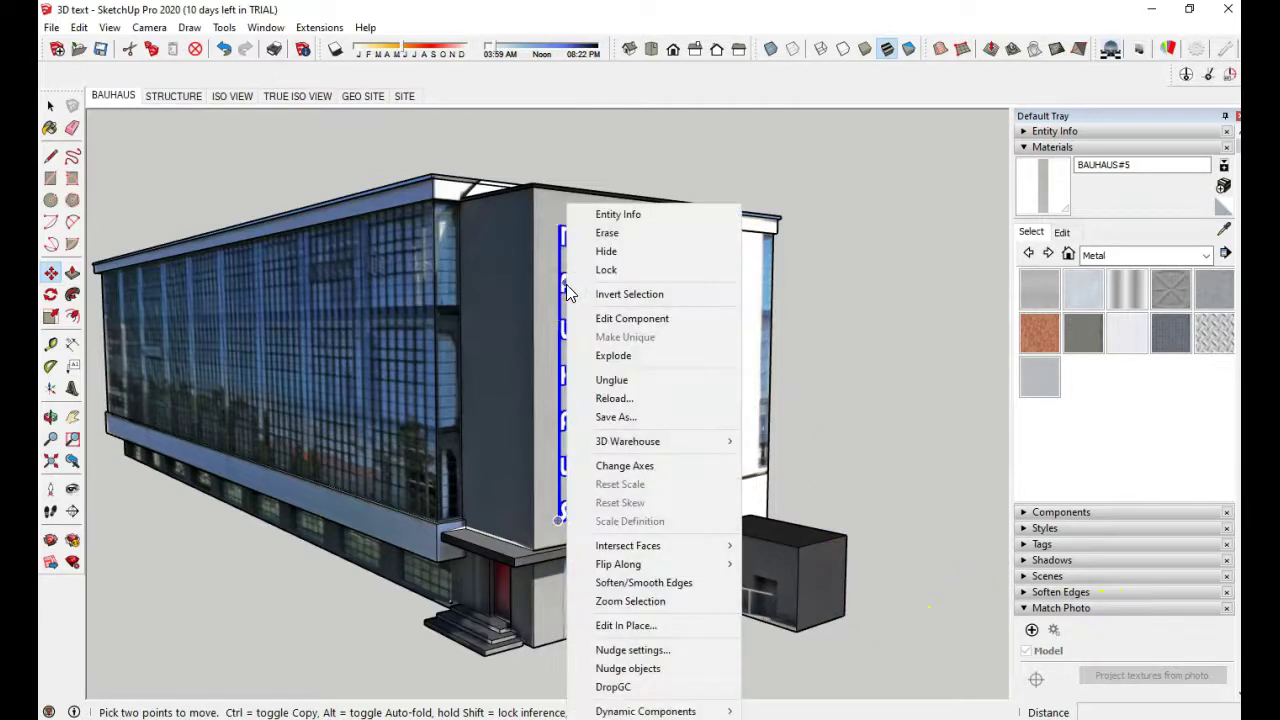
{"action": "left_click", "coordinate": [617, 322]}
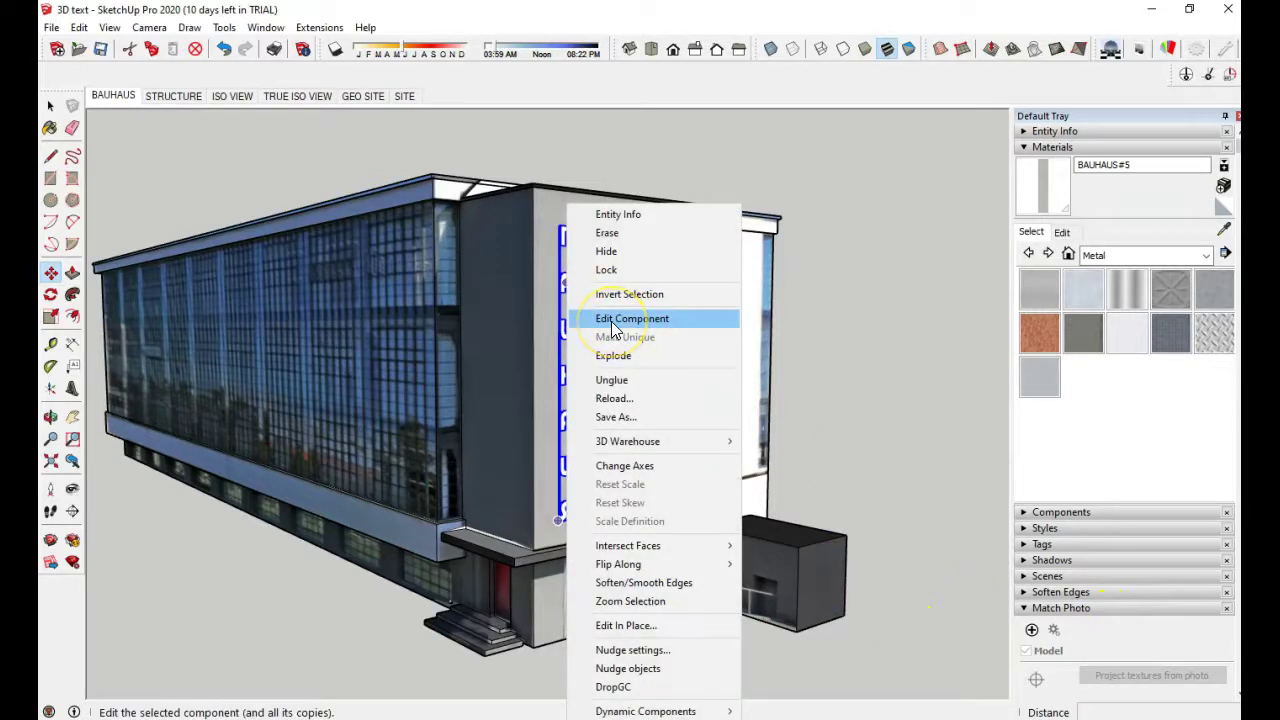
{"action": "left_click", "coordinate": [907, 355]}
{"action": "scroll", "coordinate": [560, 345], "scroll_direction": "up", "scroll_amount": 5}
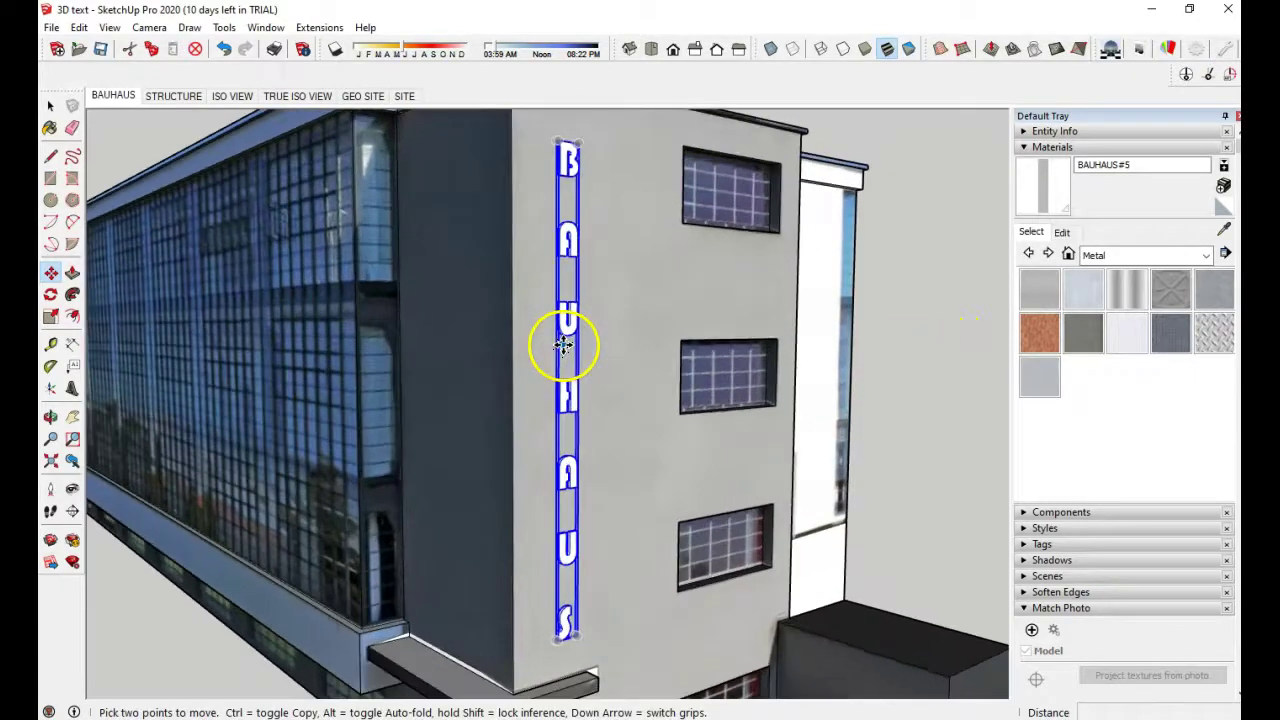
{"action": "scroll", "coordinate": [563, 345], "scroll_direction": "up", "scroll_amount": 3}
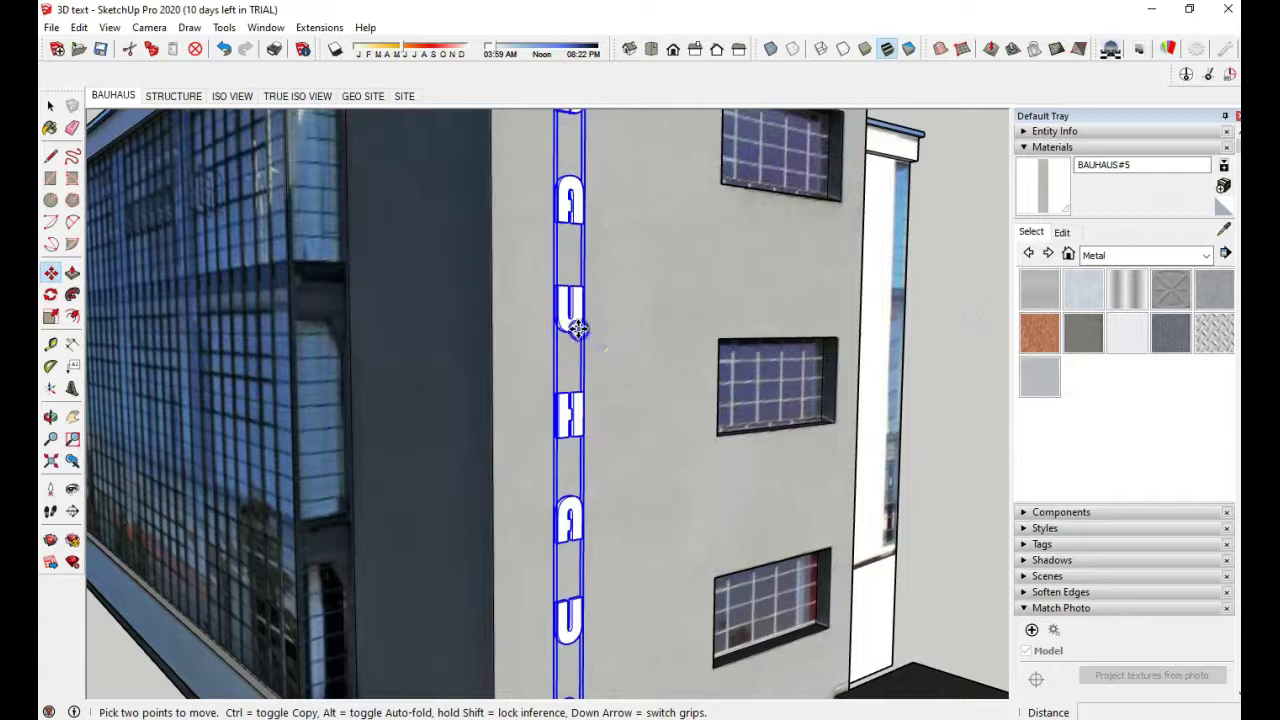
{"action": "left_click_drag", "start_coordinate": [578, 330], "coordinate": [571, 320]}
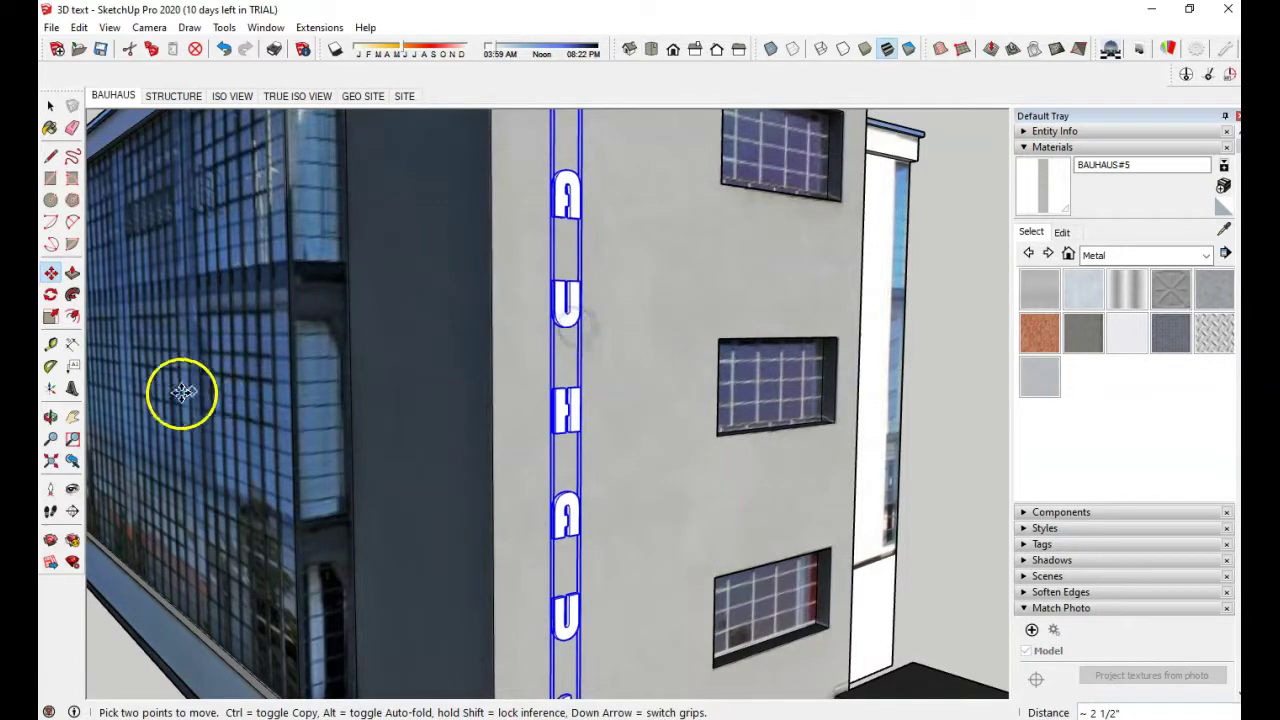
{"action": "left_click", "coordinate": [74, 345]}
Step: Widen the H letter with the Scale tool's red grip
{"action": "left_click", "coordinate": [50, 316]}
{"action": "middle_click_drag", "start_coordinate": [713, 436], "coordinate": [603, 466]}
{"action": "middle_click_drag", "start_coordinate": [484, 480], "coordinate": [481, 466]}
{"action": "scroll", "coordinate": [483, 462], "scroll_direction": "down", "scroll_amount": 3}
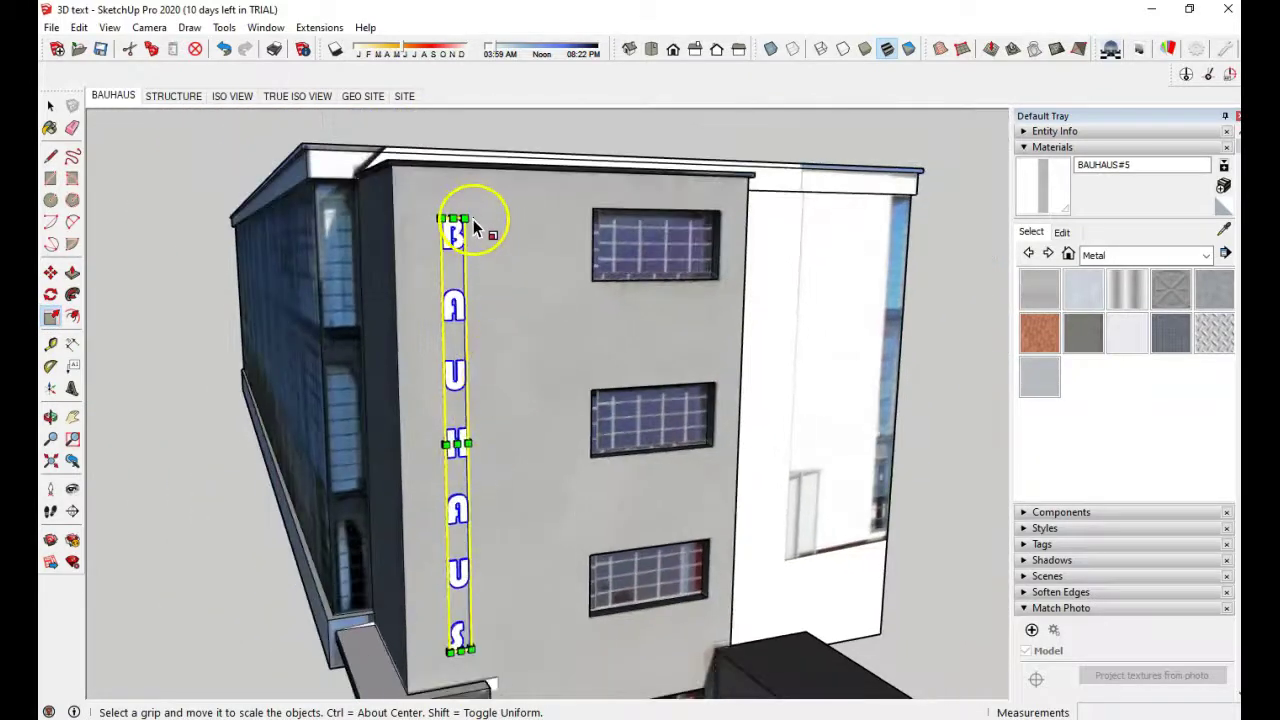
{"action": "middle_click_drag", "start_coordinate": [509, 390], "coordinate": [360, 465]}
{"action": "scroll", "coordinate": [410, 455], "scroll_direction": "up", "scroll_amount": 2}
{"action": "scroll", "coordinate": [405, 452], "scroll_direction": "up", "scroll_amount": 5}
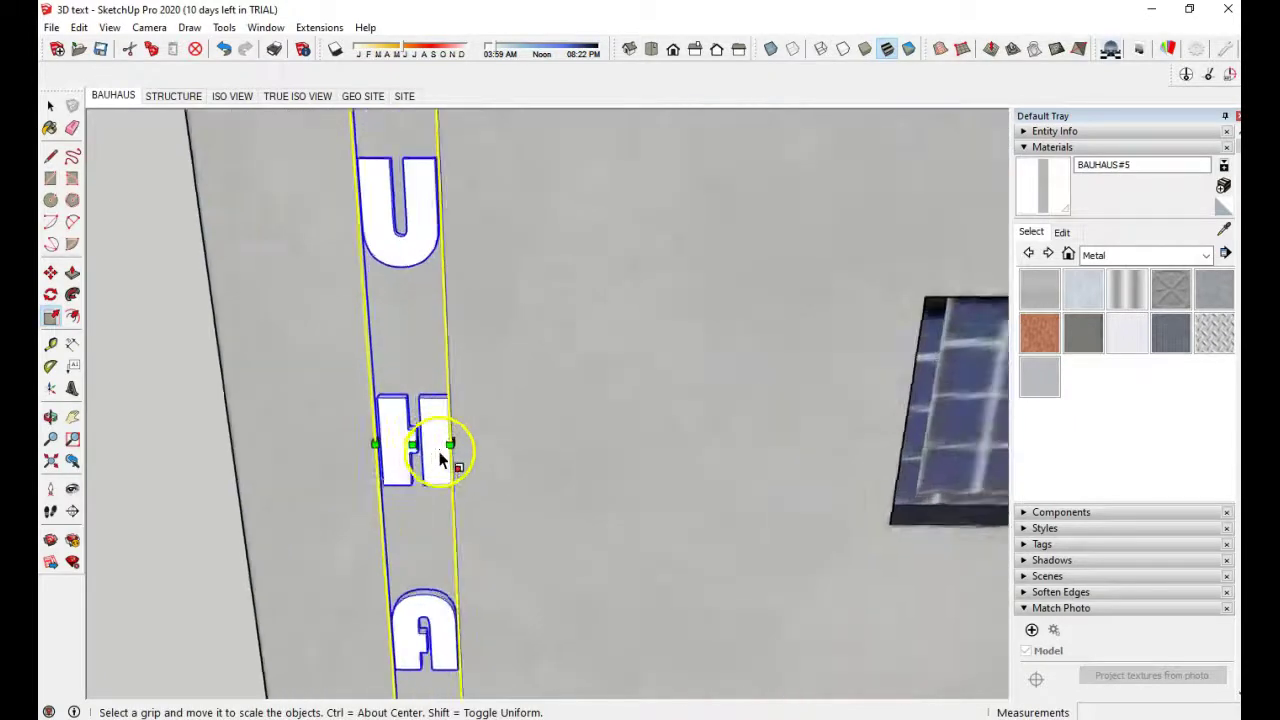
{"action": "middle_click_drag", "start_coordinate": [513, 443], "coordinate": [462, 423]}
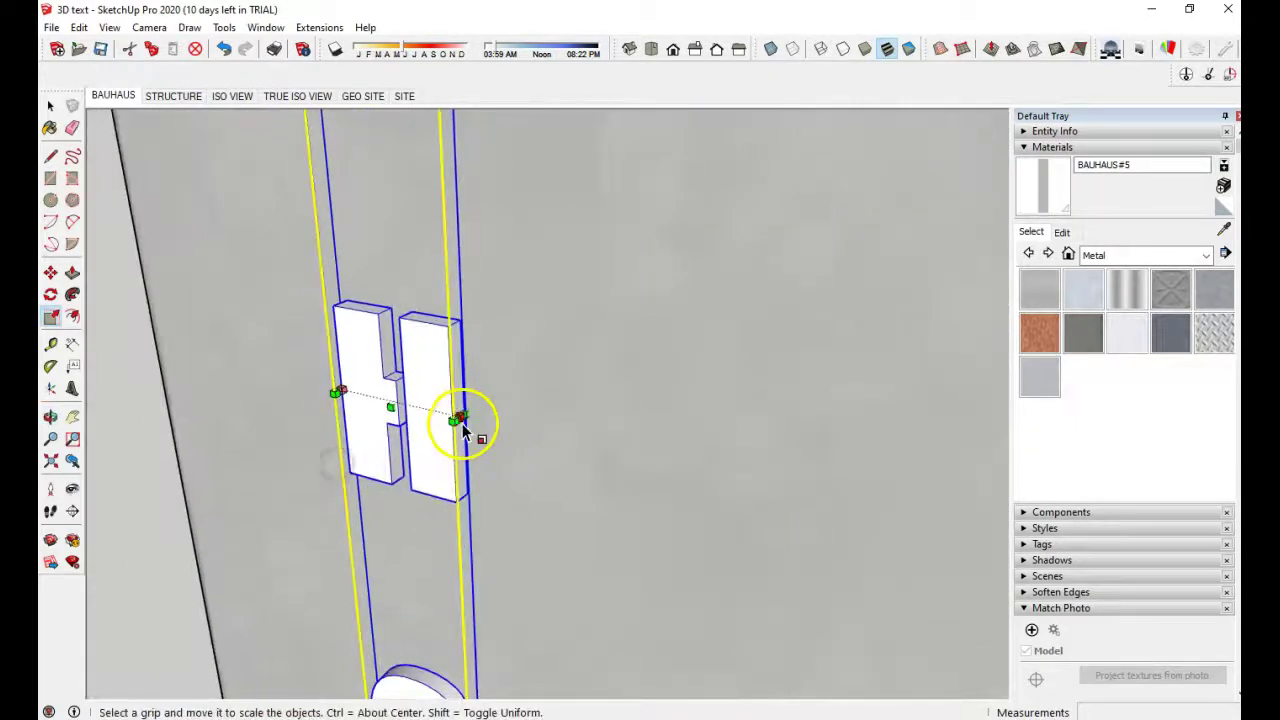
{"action": "left_click_drag", "start_coordinate": [458, 418], "coordinate": [537, 434]}
{"action": "middle_click_drag", "start_coordinate": [686, 486], "coordinate": [623, 471]}
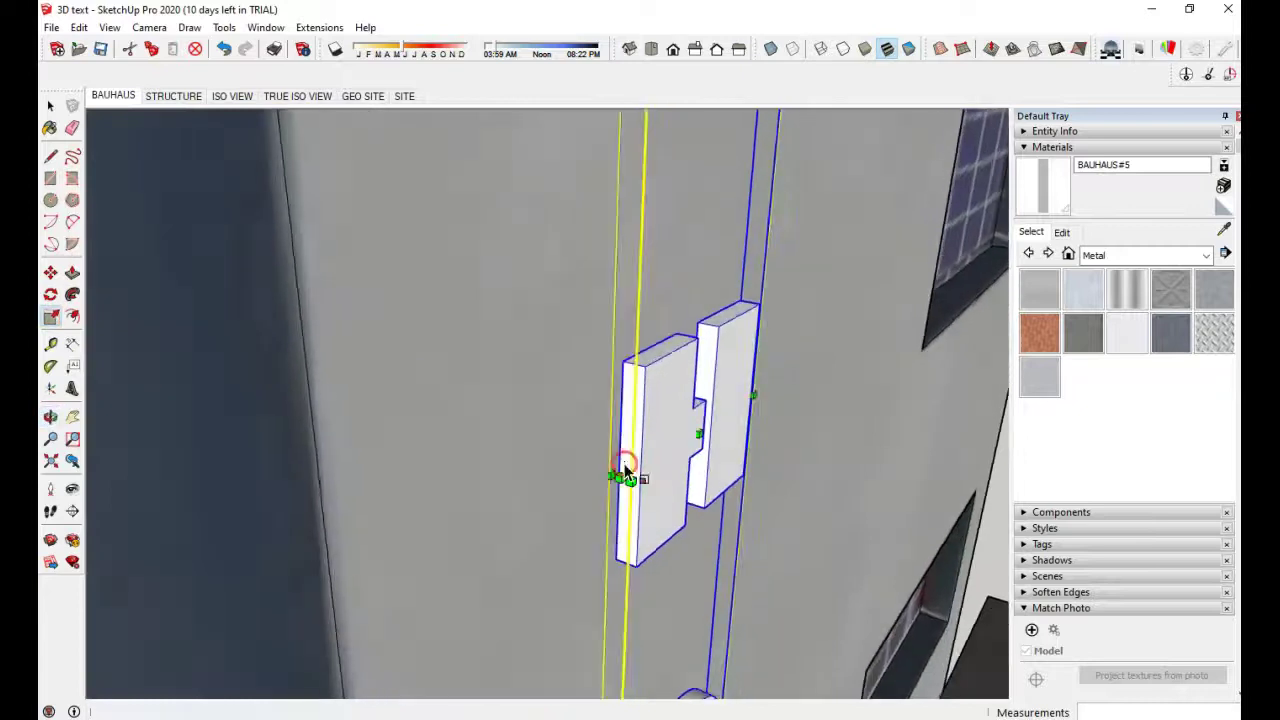
Step: Scale the letters thinner to 0.59 of their depth with the blue grip
{"action": "left_click", "coordinate": [651, 346]}
{"action": "left_click_drag", "start_coordinate": [700, 433], "coordinate": [687, 430]}
{"action": "scroll", "coordinate": [666, 457], "scroll_direction": "down", "scroll_amount": 5}
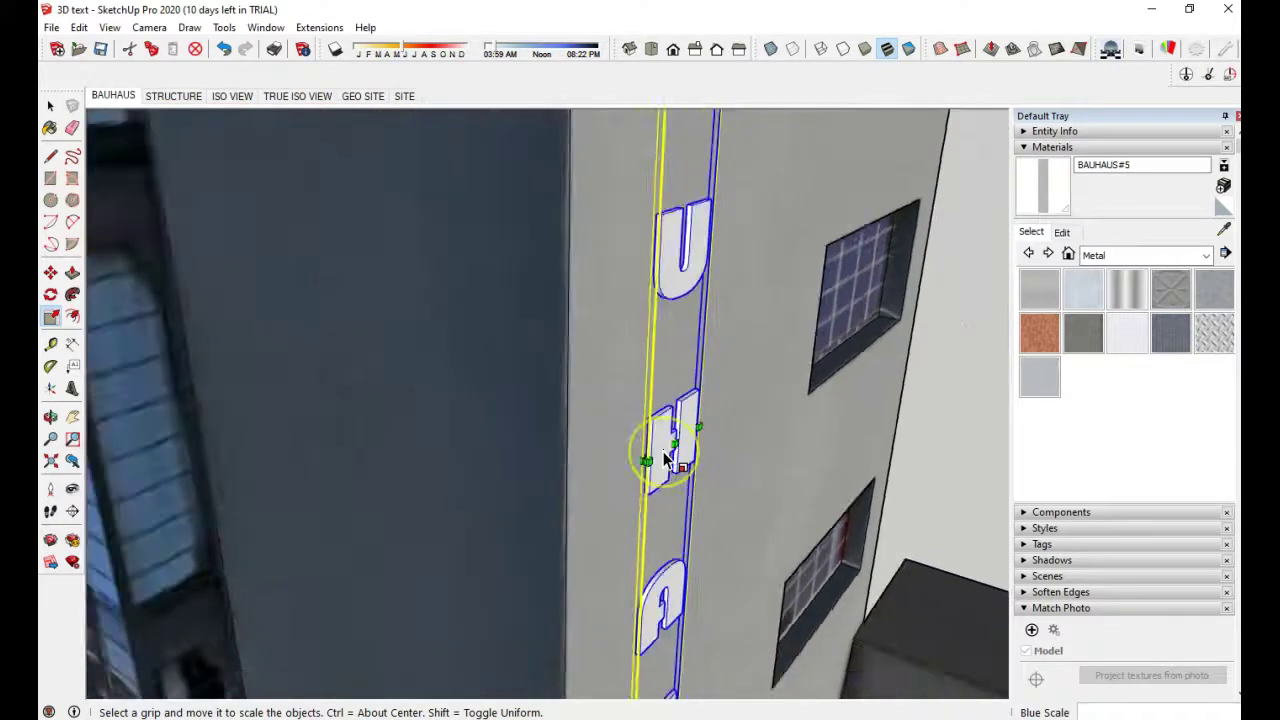
{"action": "scroll", "coordinate": [665, 458], "scroll_direction": "down", "scroll_amount": 6}
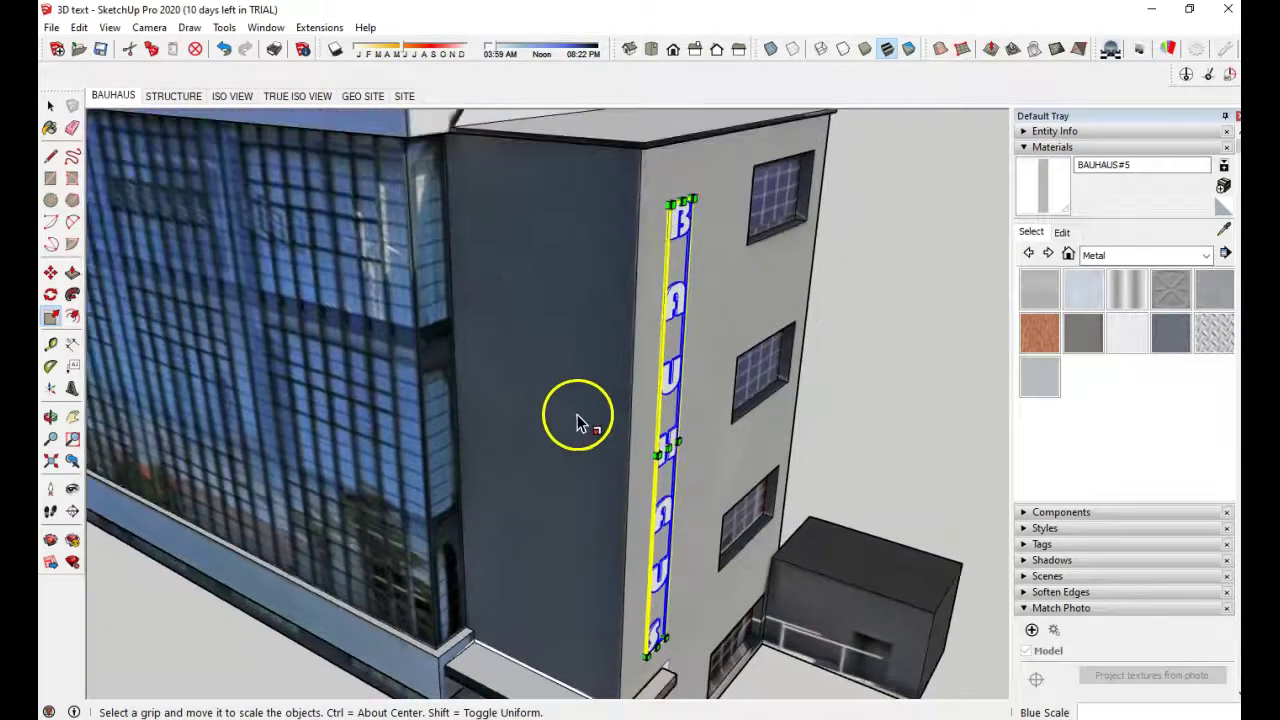
{"action": "middle_click_drag", "start_coordinate": [577, 414], "coordinate": [700, 366]}
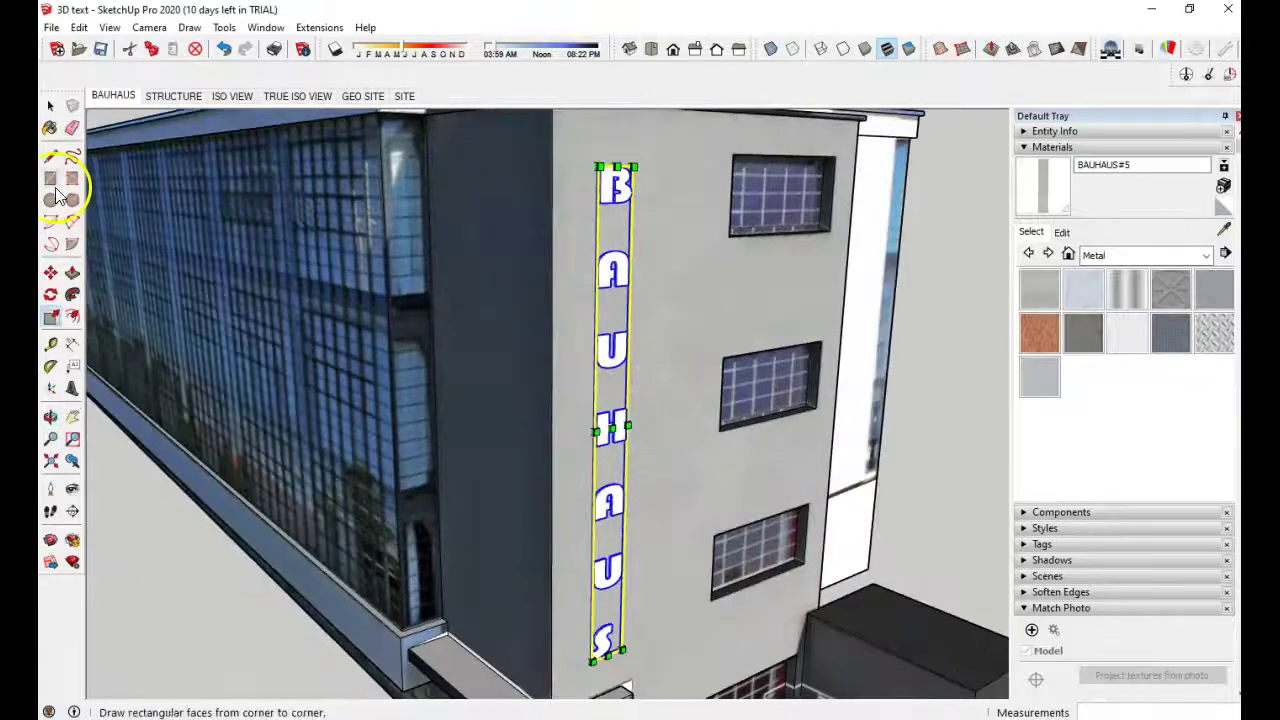
{"action": "left_click", "coordinate": [51, 106]}
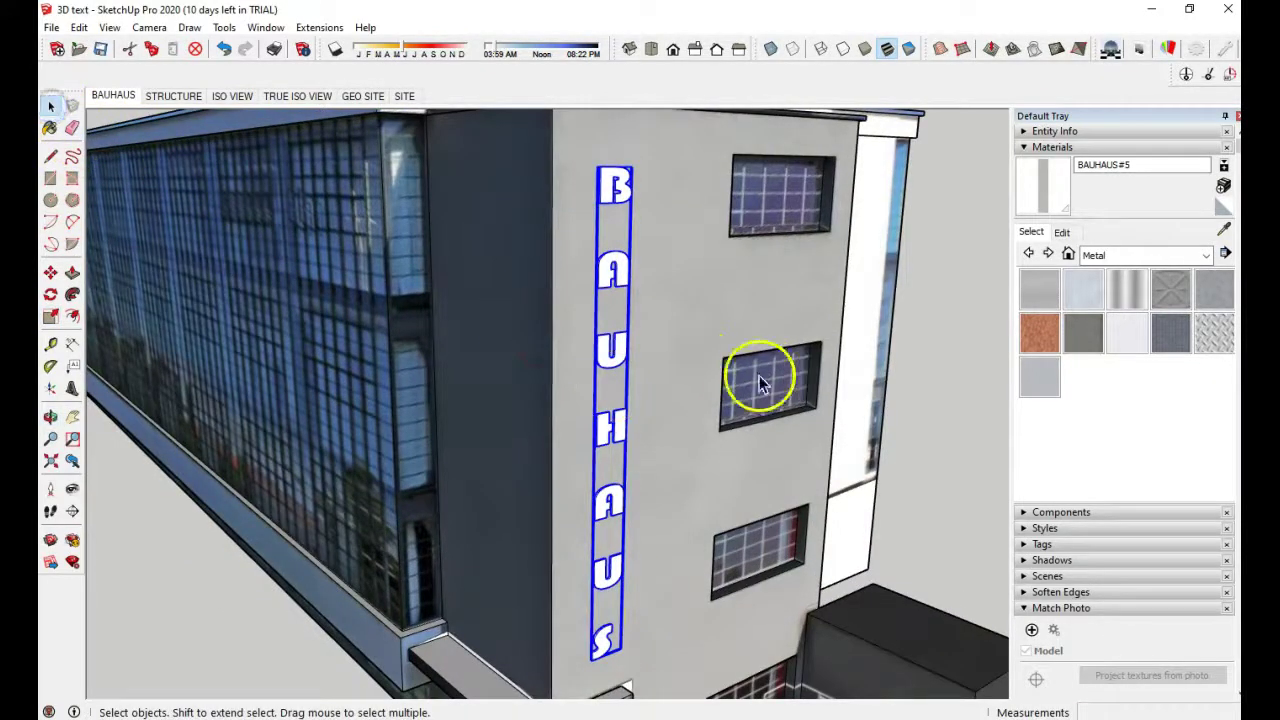
{"action": "scroll", "coordinate": [558, 374], "scroll_direction": "down", "scroll_amount": 3}
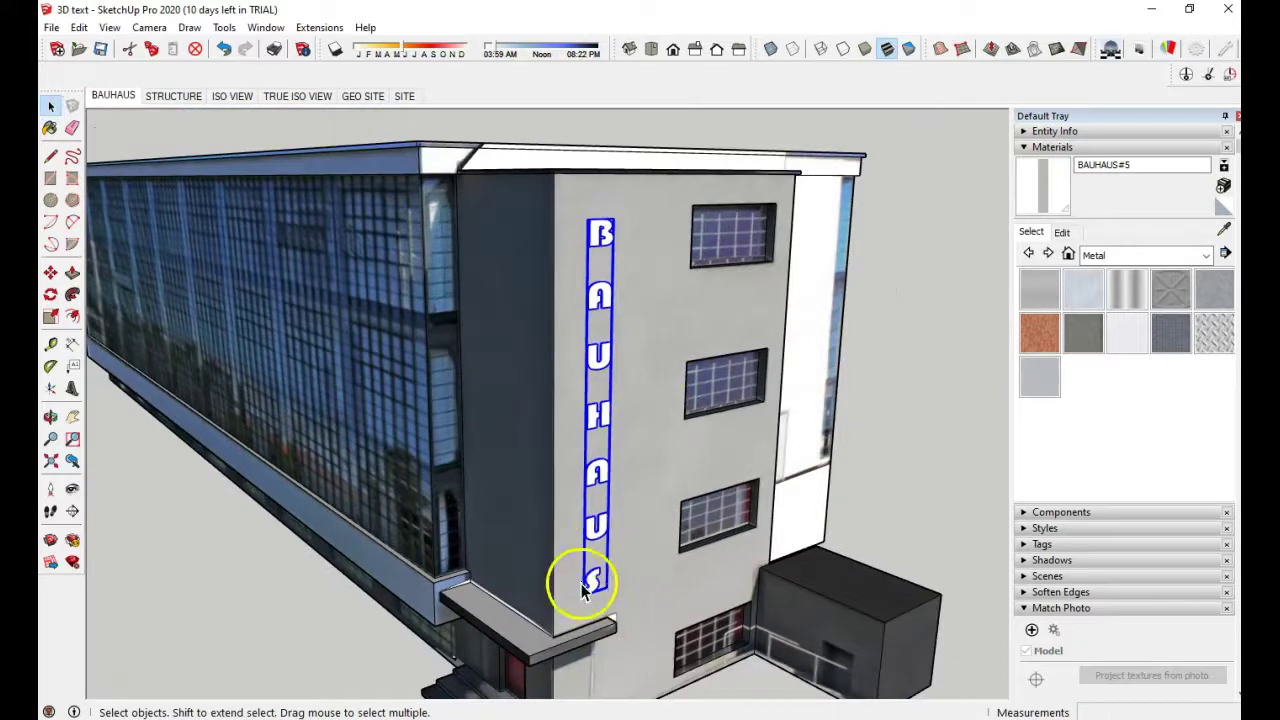
{"action": "middle_click_drag", "start_coordinate": [583, 590], "coordinate": [634, 491]}
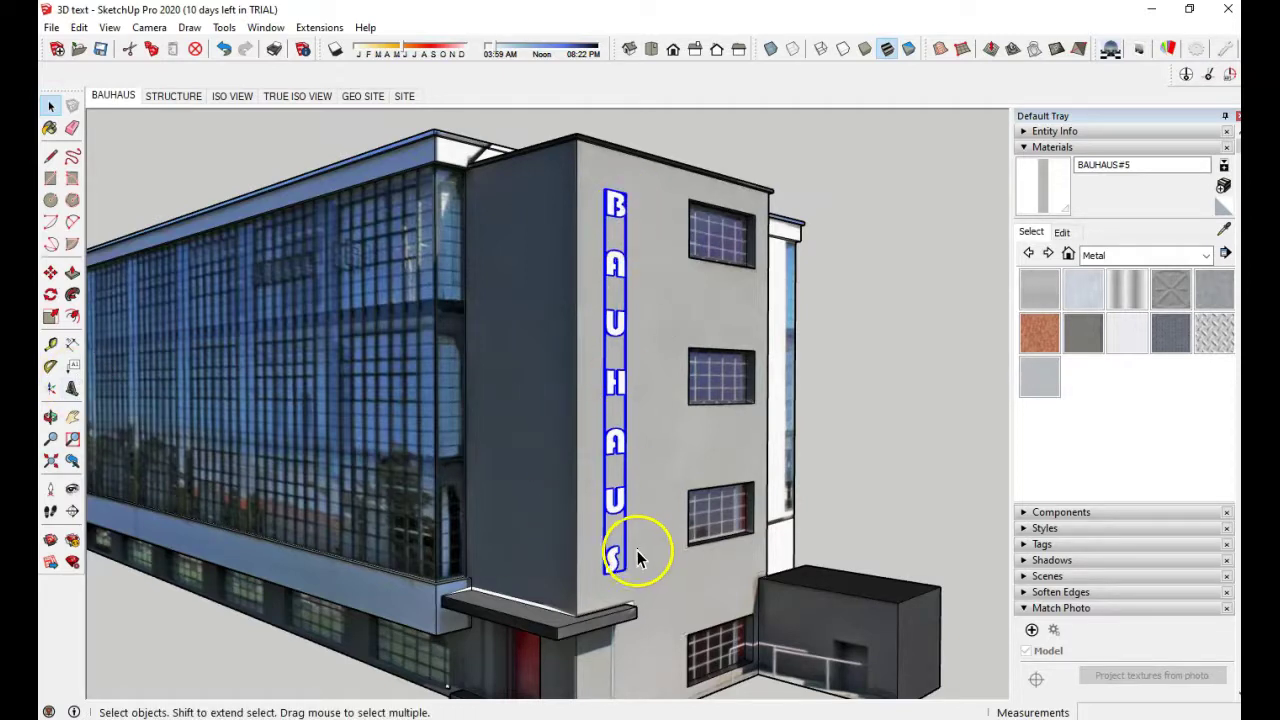
{"action": "left_click", "coordinate": [877, 447]}
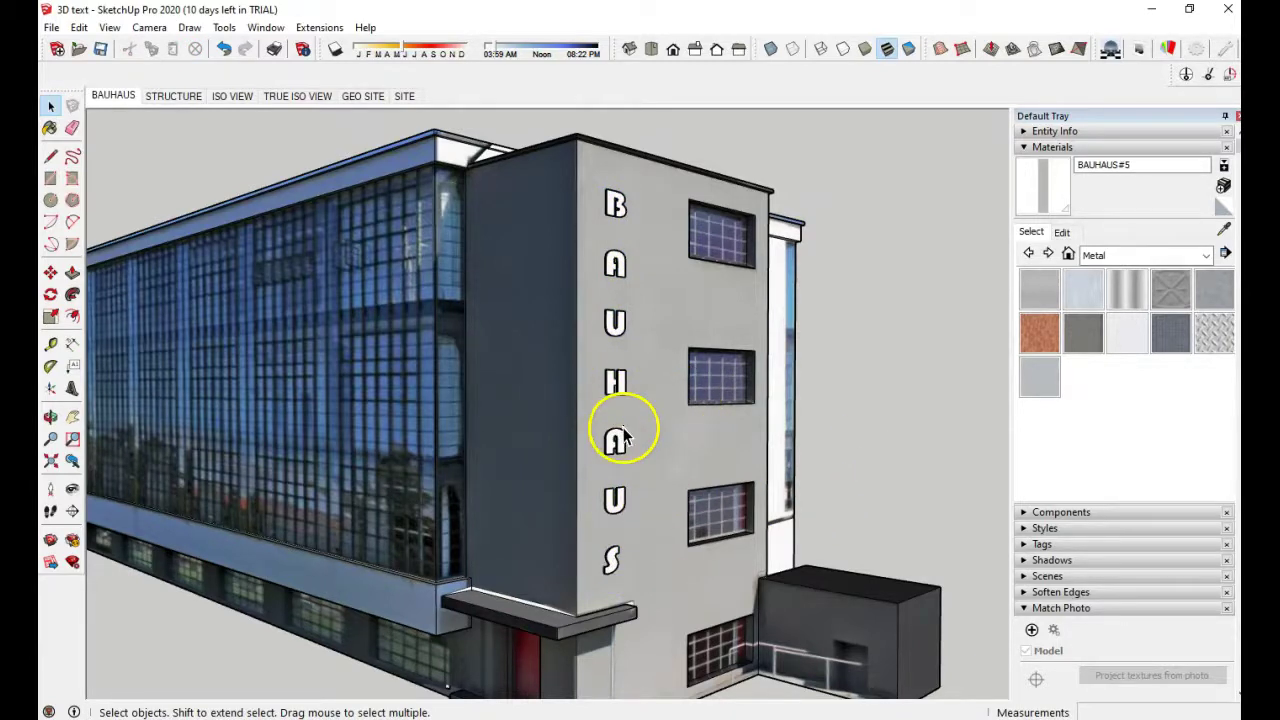
{"action": "scroll", "coordinate": [594, 390], "scroll_direction": "up", "scroll_amount": 10}
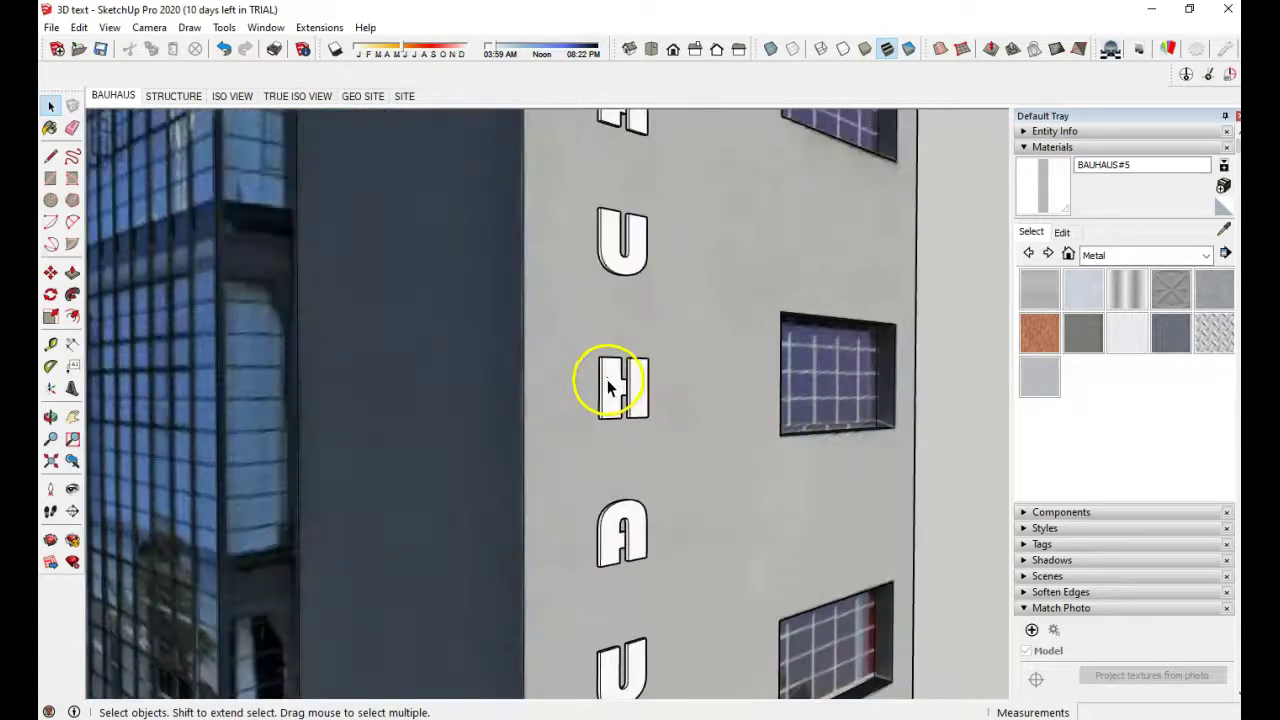
{"action": "scroll", "coordinate": [605, 380], "scroll_direction": "up", "scroll_amount": 3}
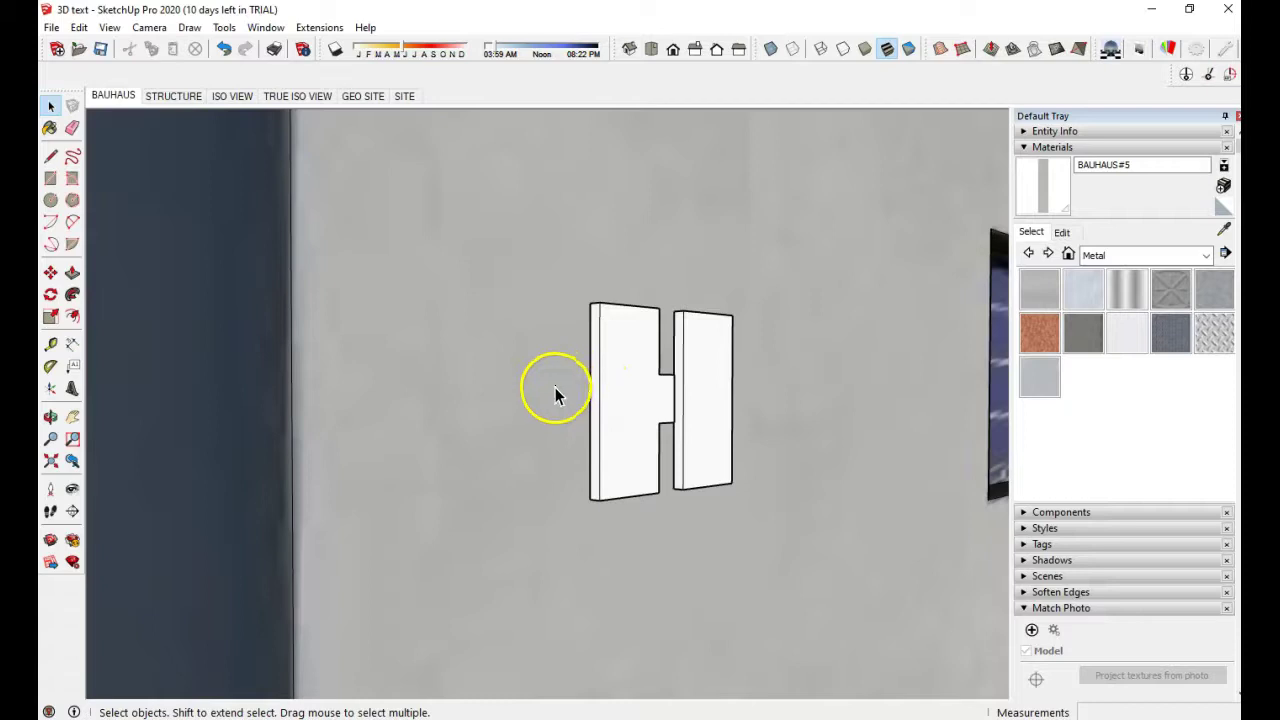
{"action": "left_click", "coordinate": [910, 48]}
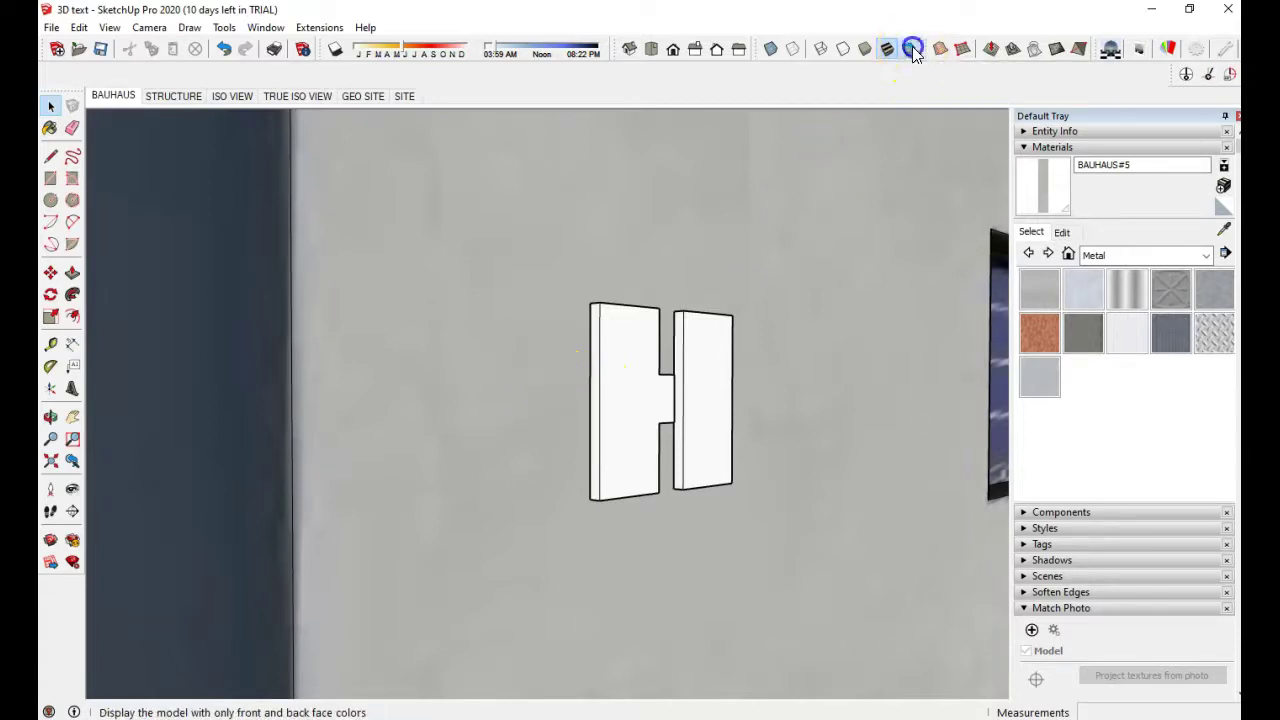
{"action": "middle_click_drag", "start_coordinate": [592, 358], "coordinate": [760, 385]}
{"action": "left_click", "coordinate": [893, 388]}
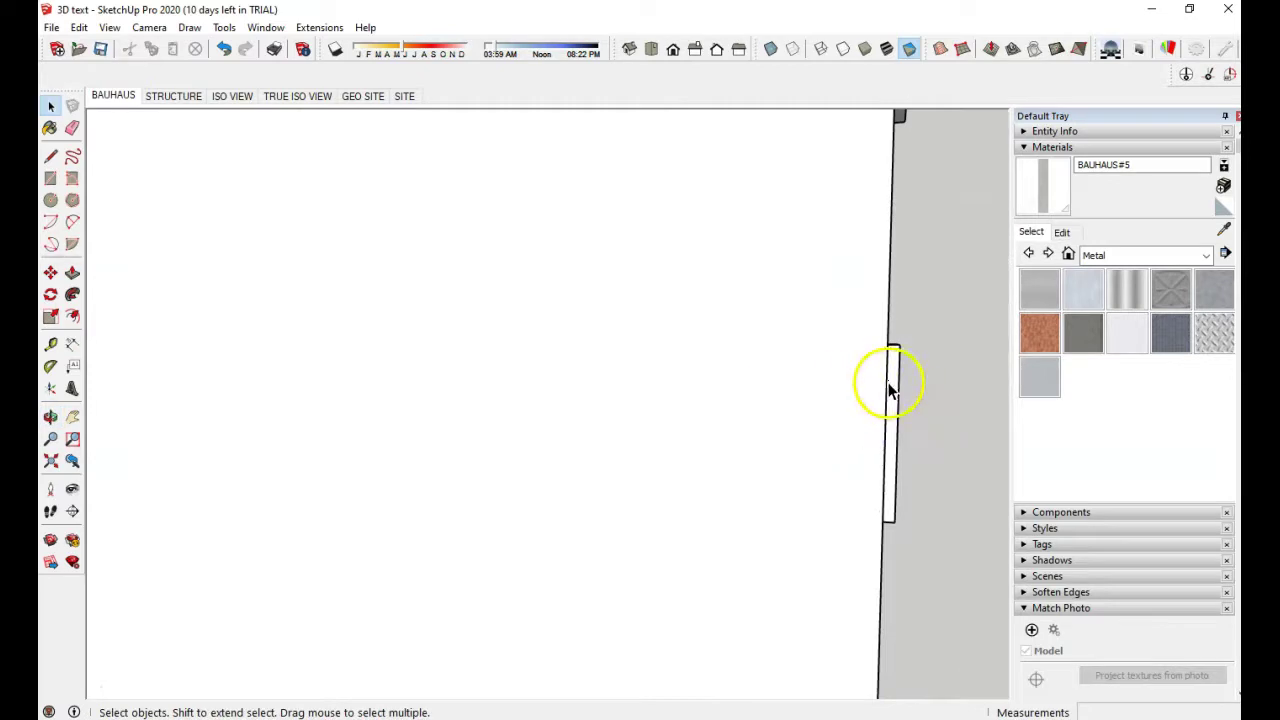
{"action": "middle_click_drag", "start_coordinate": [852, 399], "coordinate": [849, 394]}
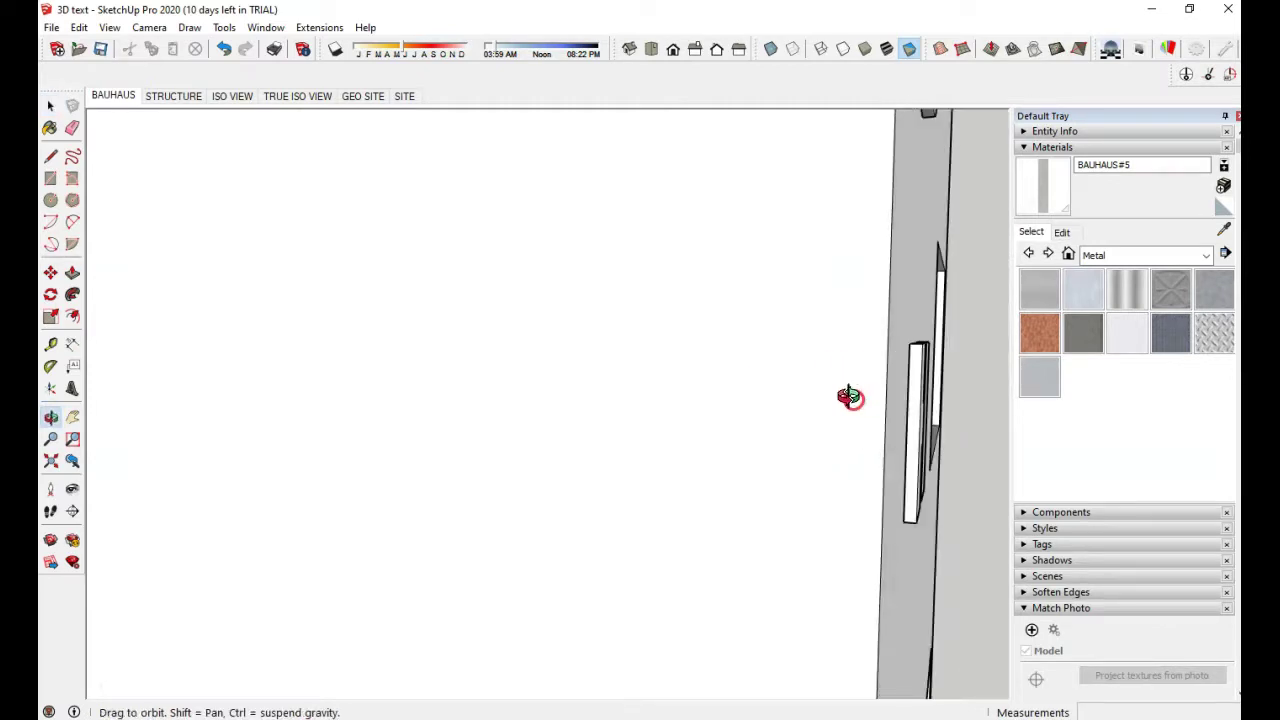
{"action": "left_click", "coordinate": [925, 393]}
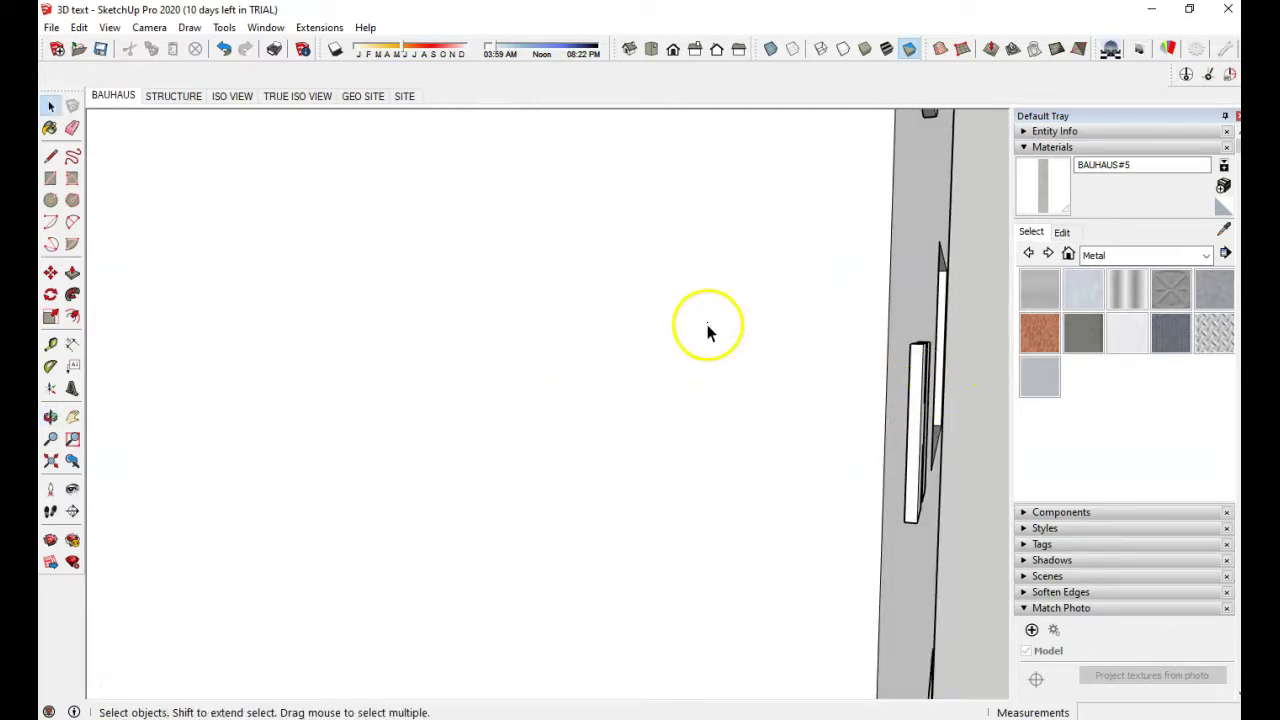
{"action": "left_click", "coordinate": [887, 50]}
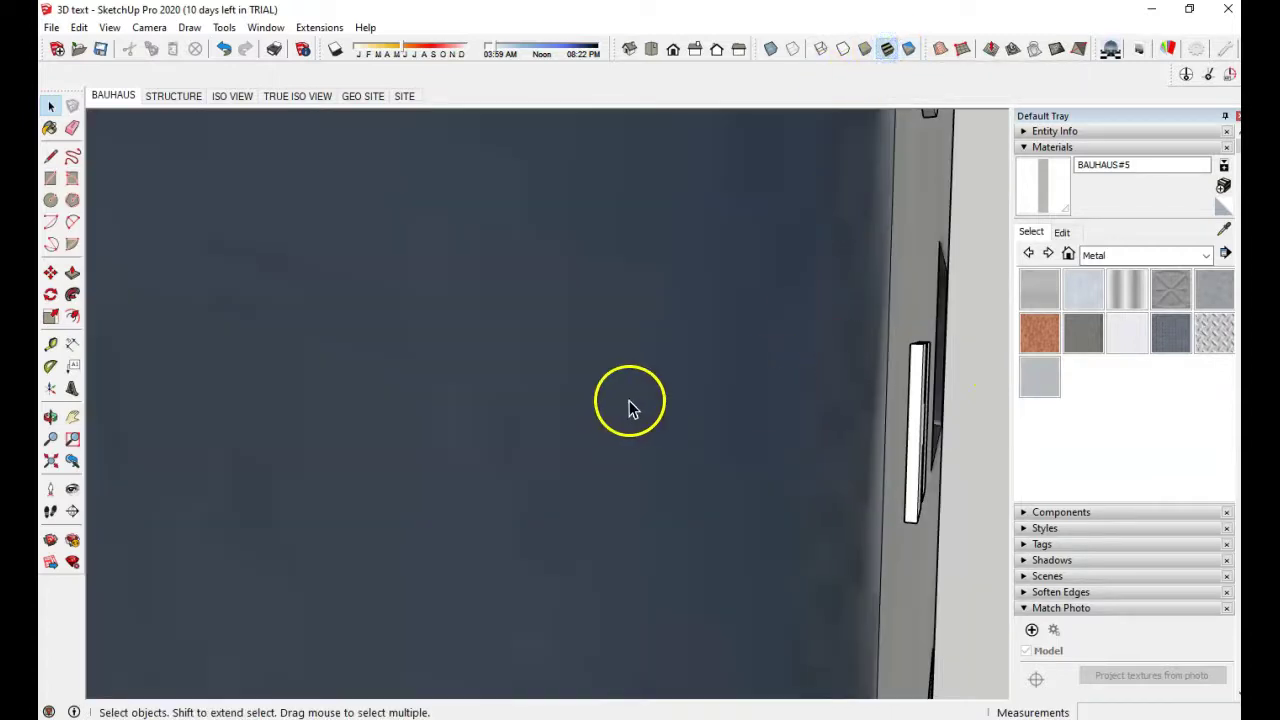
{"action": "scroll", "coordinate": [595, 438], "scroll_direction": "down", "scroll_amount": 3}
{"action": "scroll", "coordinate": [775, 449], "scroll_direction": "down", "scroll_amount": 3}
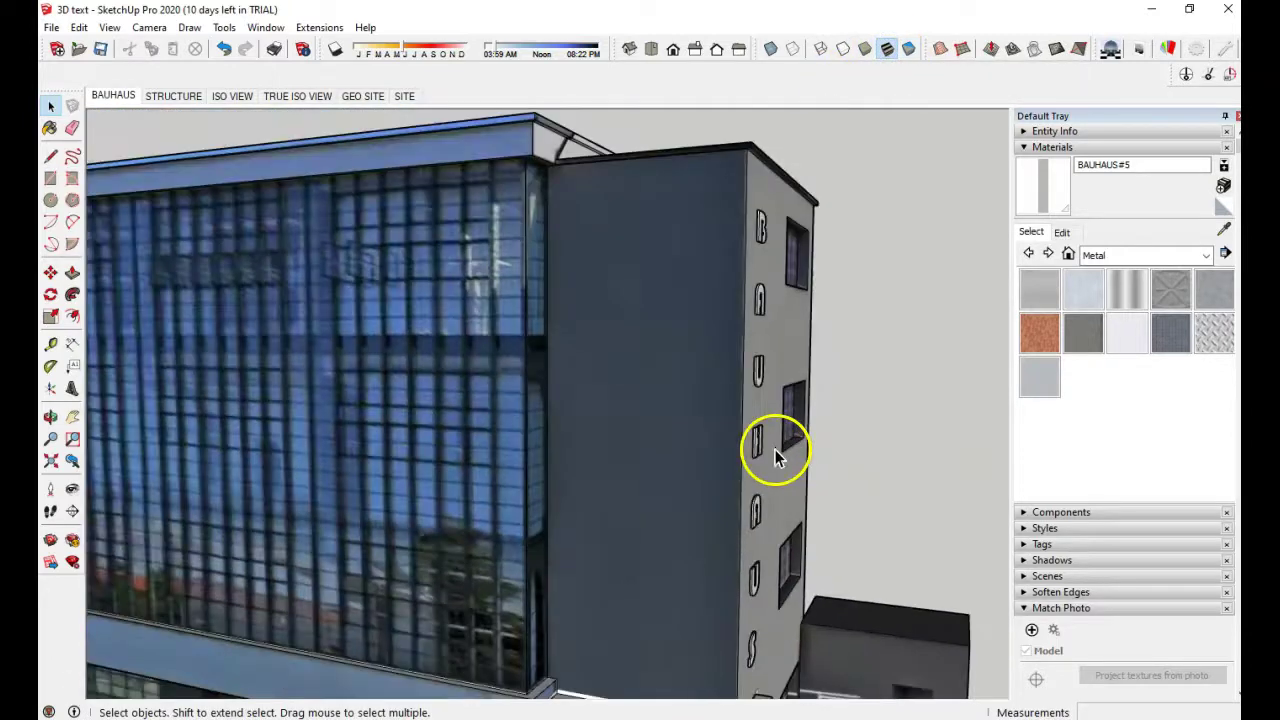
{"action": "middle_click_drag", "start_coordinate": [775, 449], "coordinate": [471, 434]}
{"action": "scroll", "coordinate": [474, 434], "scroll_direction": "down", "scroll_amount": 2}
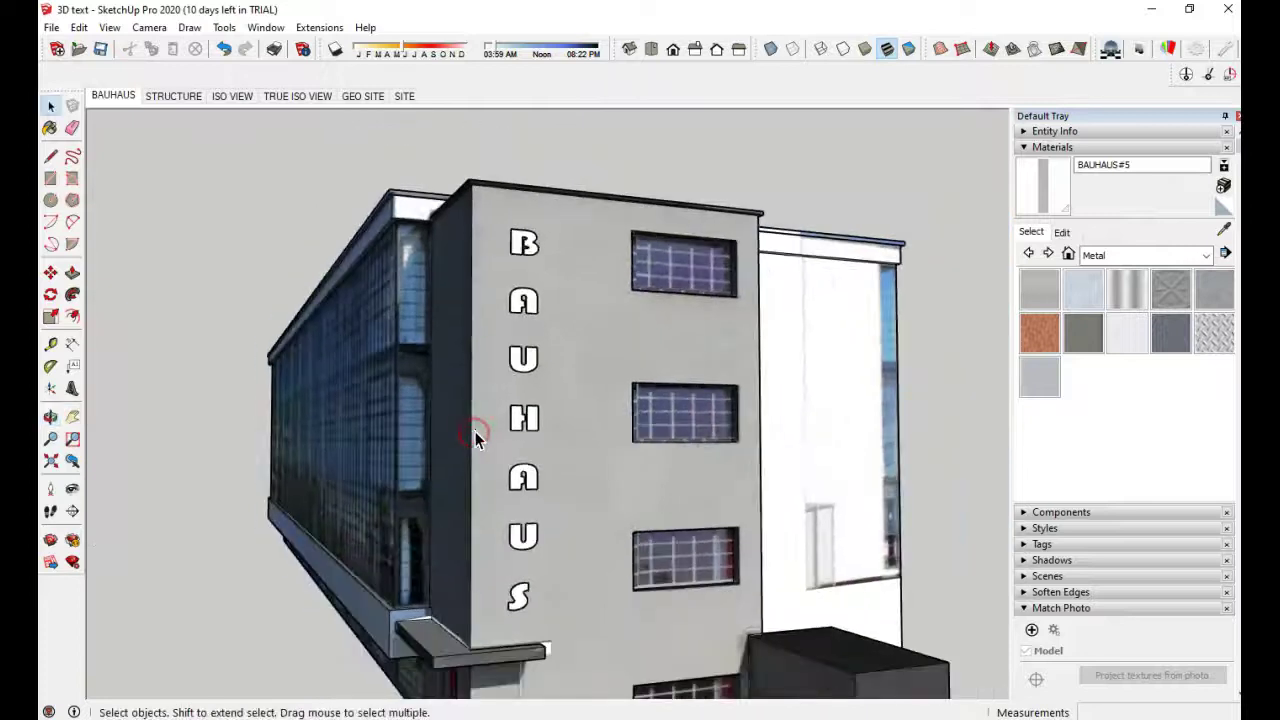
{"action": "middle_click_drag", "start_coordinate": [613, 486], "coordinate": [860, 506]}
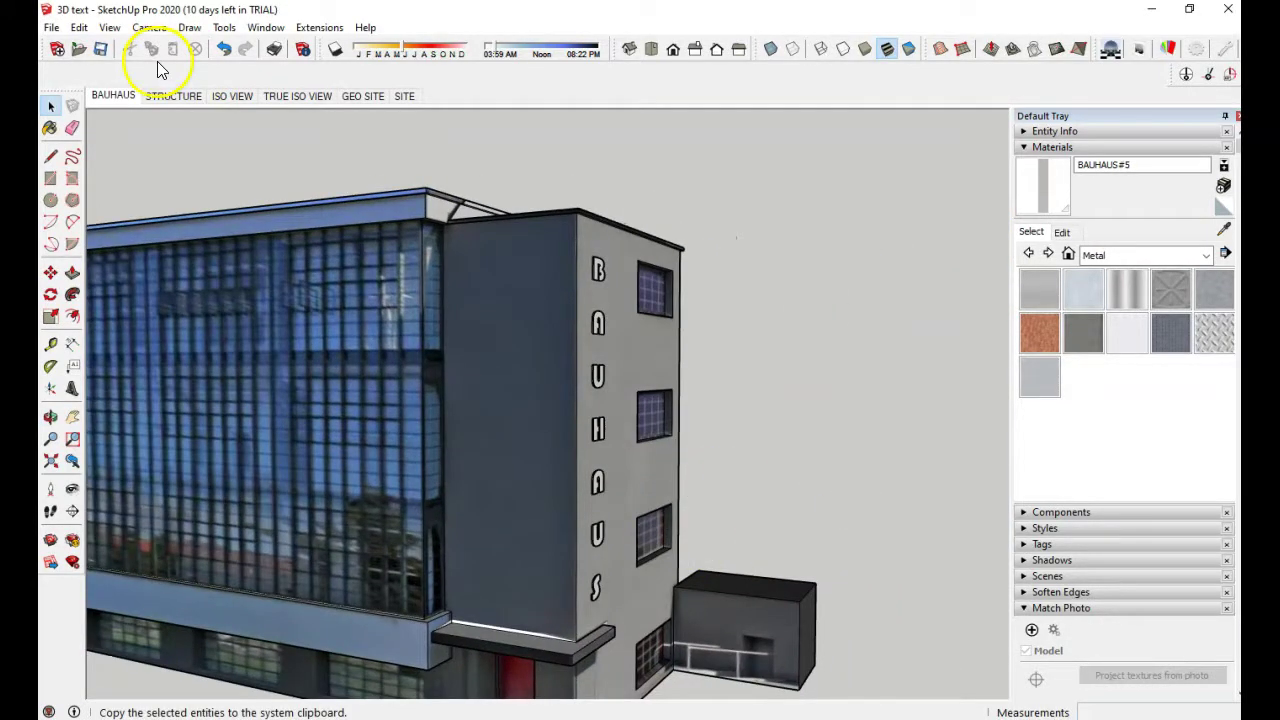
Step: Move the BAUHAUS letters along the wall, higher and nearer the end wall's left edge
{"action": "left_click", "coordinate": [49, 276]}
{"action": "left_click", "coordinate": [605, 378]}
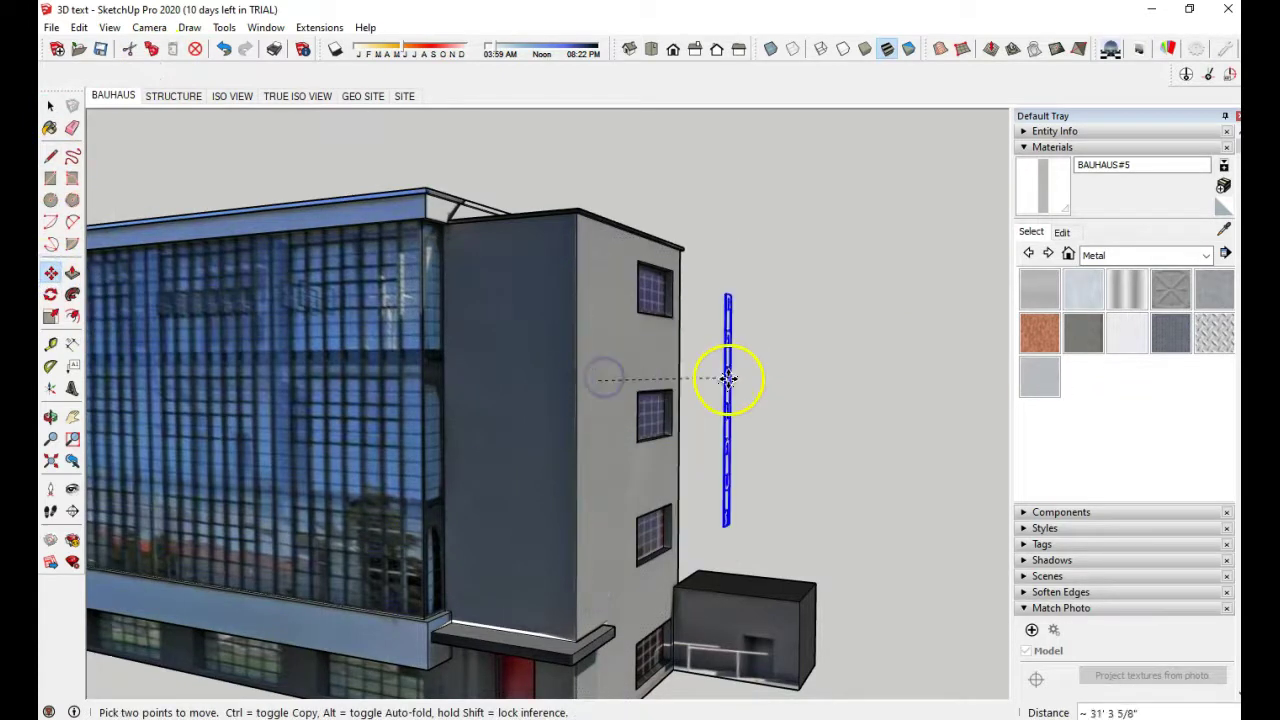
{"action": "middle_click_drag", "start_coordinate": [755, 415], "coordinate": [849, 400]}
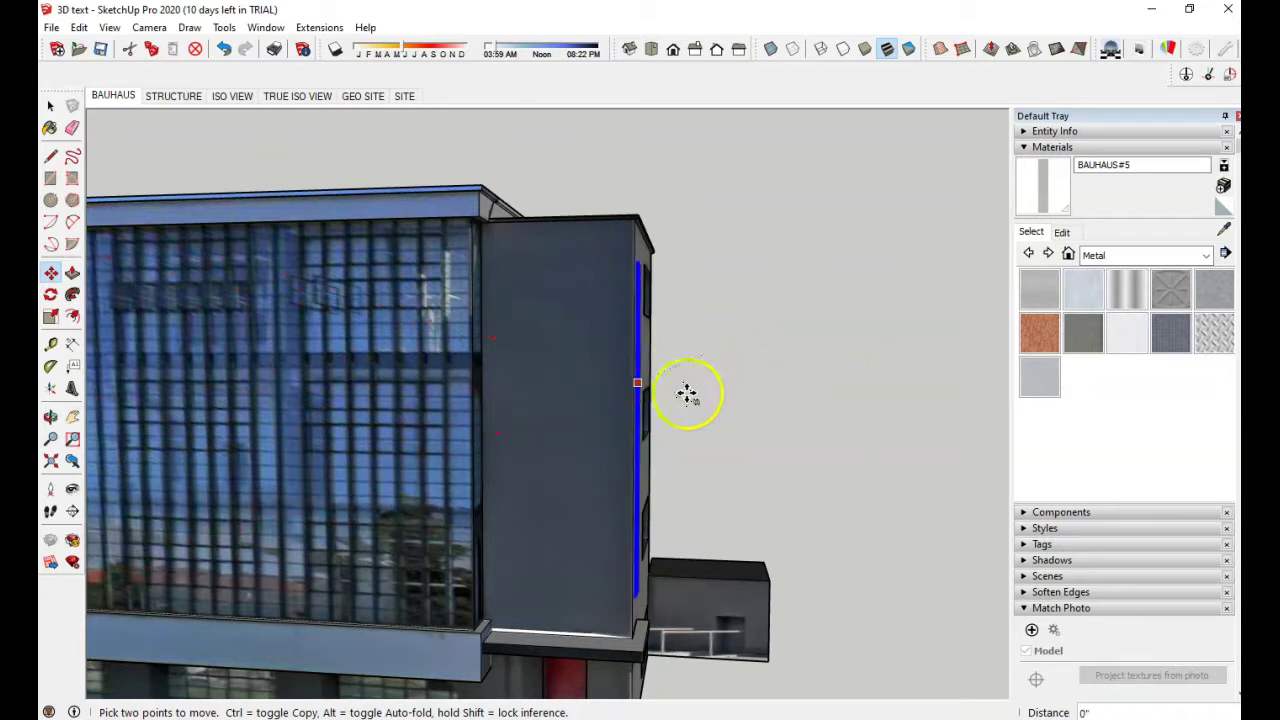
{"action": "left_click", "coordinate": [598, 430]}
{"action": "middle_click_drag", "start_coordinate": [689, 366], "coordinate": [272, 403]}
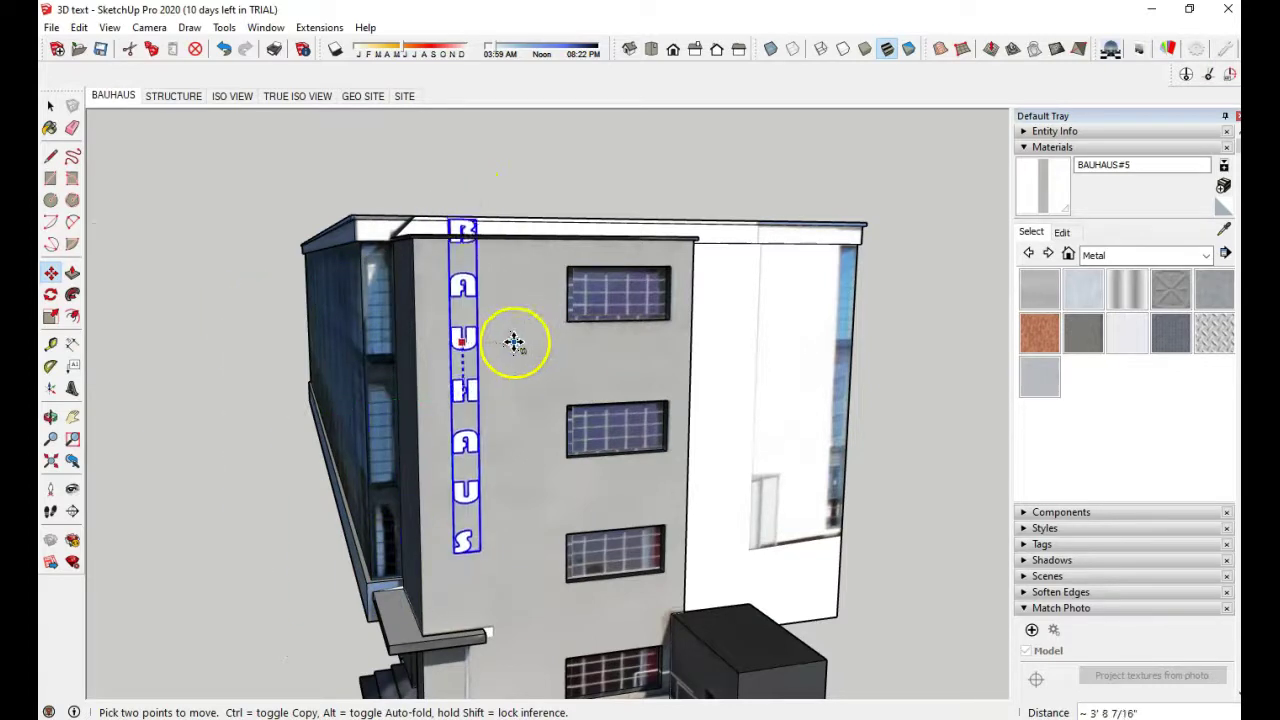
{"action": "middle_click_drag", "start_coordinate": [480, 395], "coordinate": [871, 408]}
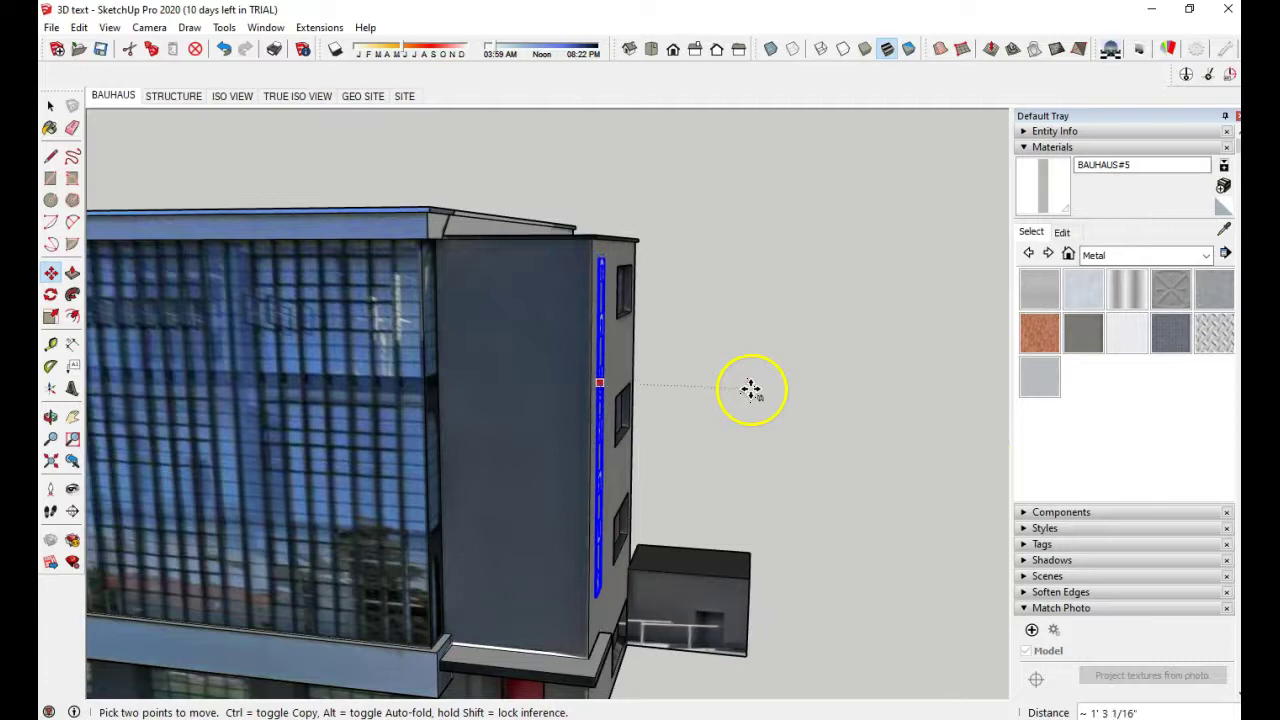
{"action": "middle_click_drag", "start_coordinate": [757, 380], "coordinate": [322, 388]}
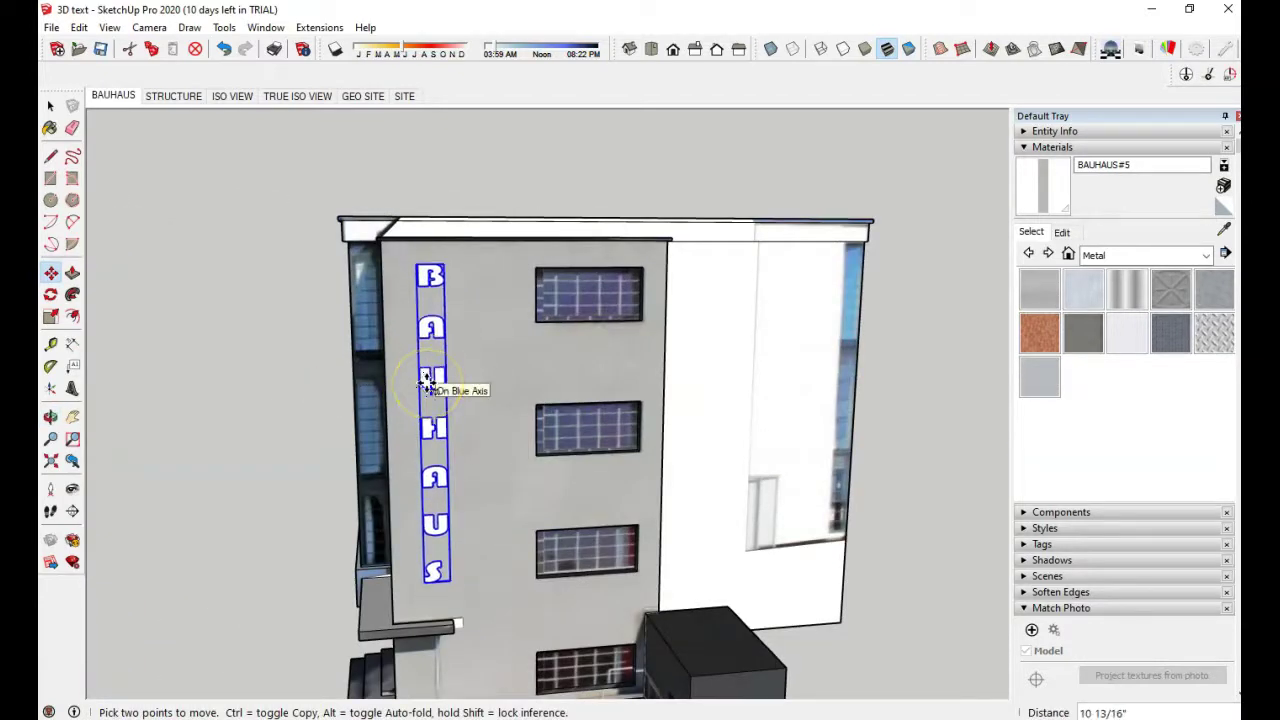
Step: Move the BAUHAUS letters off the wall to the left of the building
{"action": "left_click", "coordinate": [426, 382]}
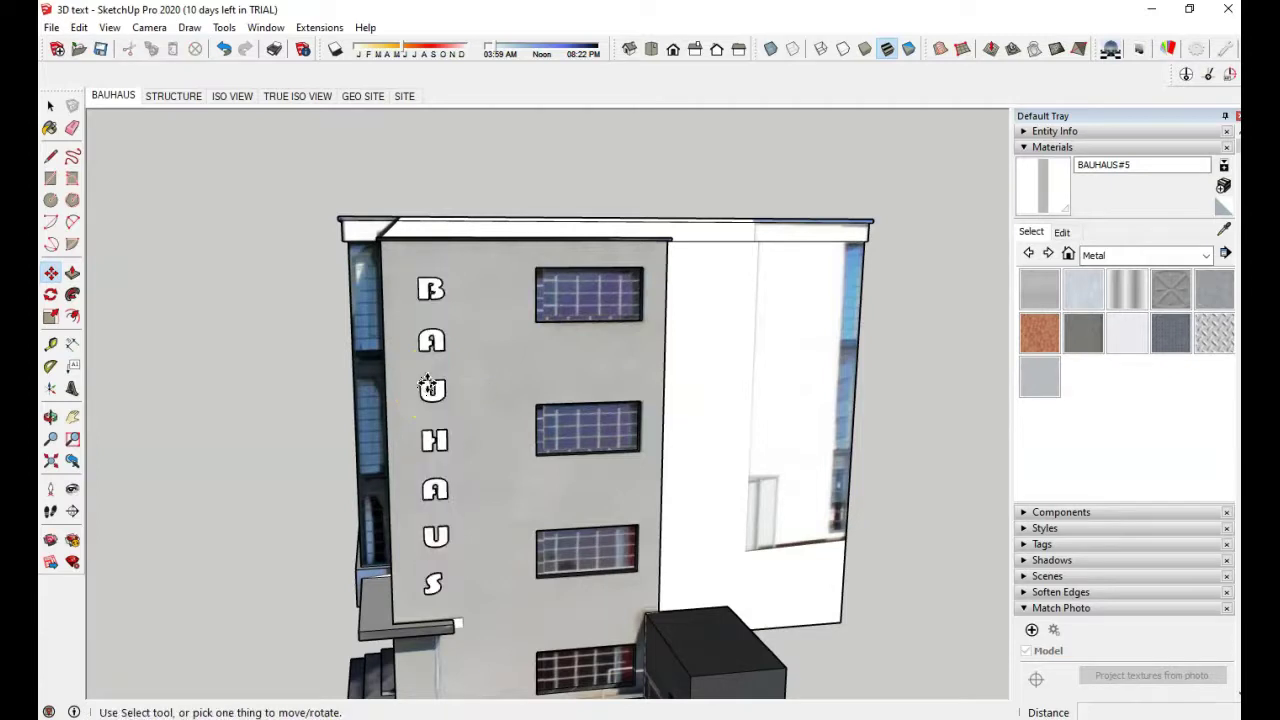
{"action": "left_click", "coordinate": [457, 386]}
{"action": "scroll", "coordinate": [458, 395], "scroll_direction": "down", "scroll_amount": 3}
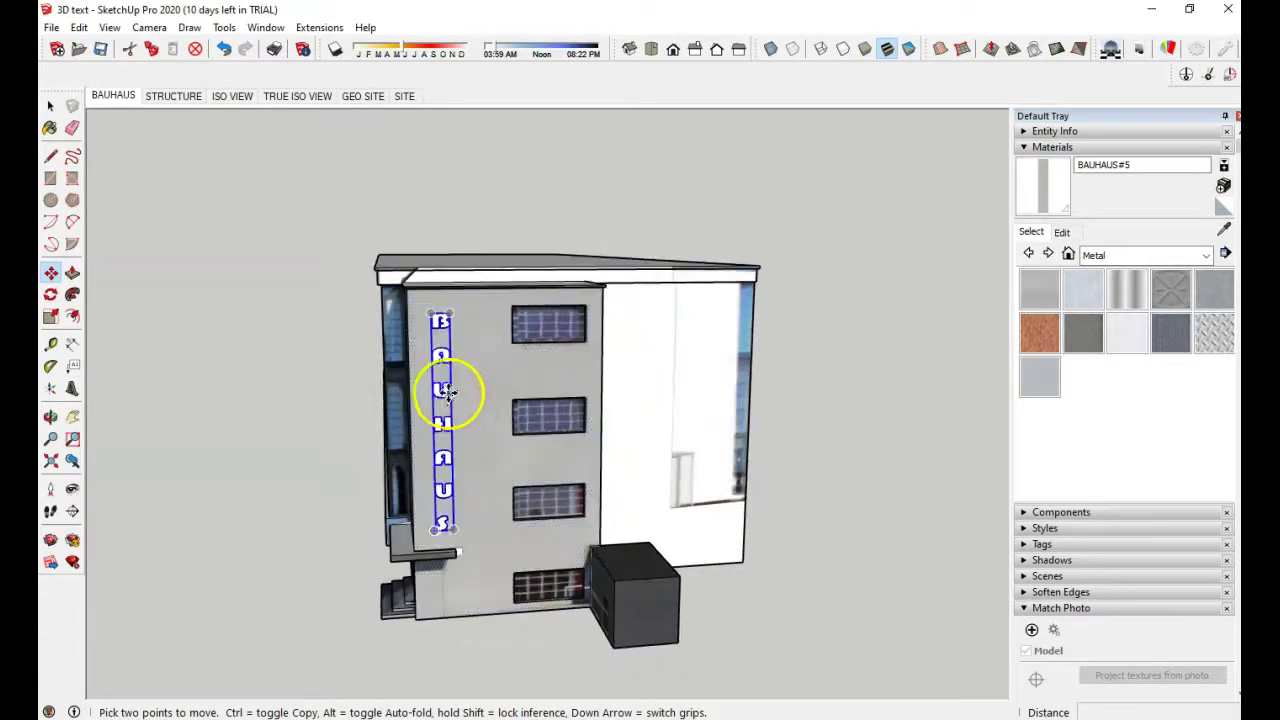
{"action": "left_click", "coordinate": [455, 395]}
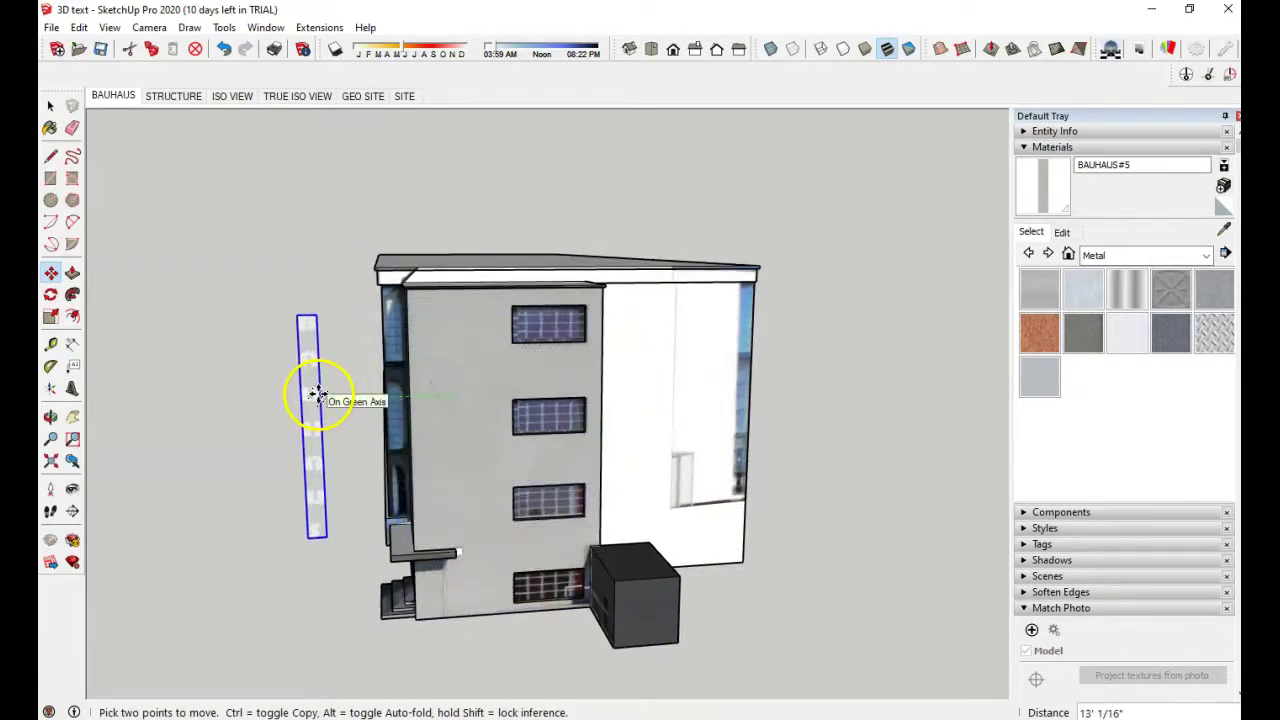
{"action": "left_click", "coordinate": [318, 394]}
{"action": "middle_click_drag", "start_coordinate": [414, 386], "coordinate": [354, 408]}
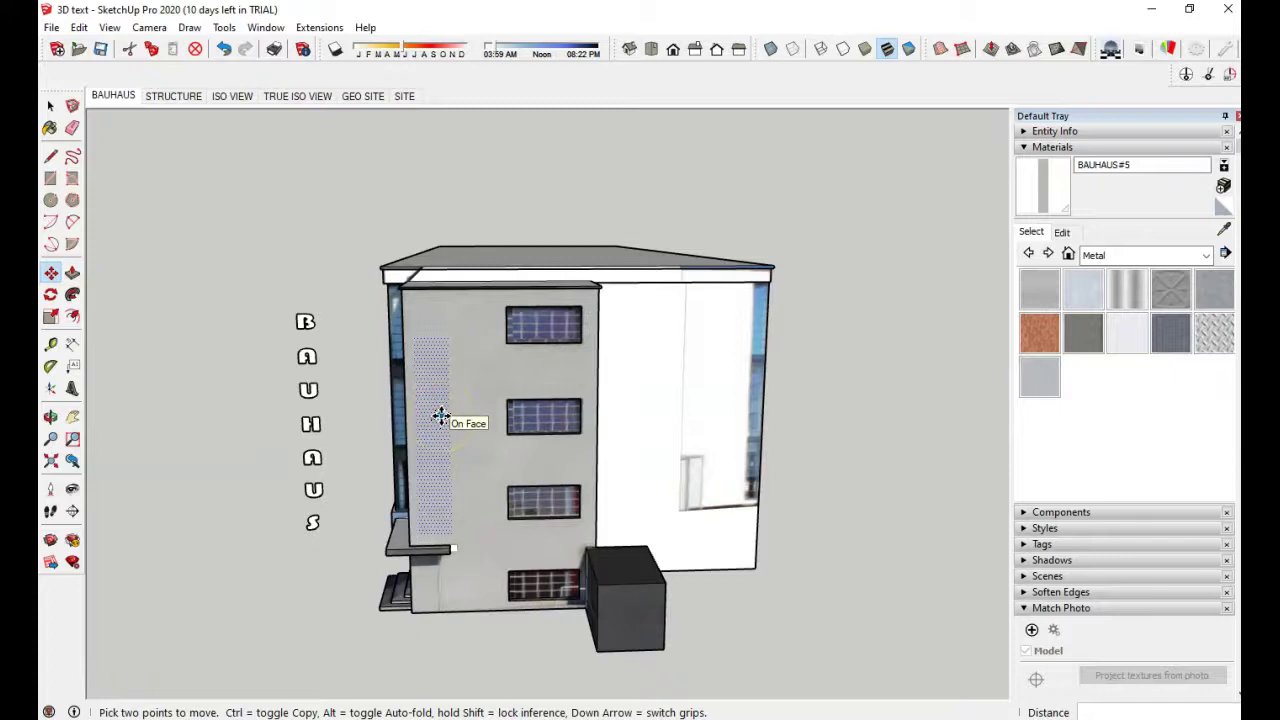
Step: Explode the letters component and make the separate letters into one group
{"action": "left_click", "coordinate": [52, 107]}
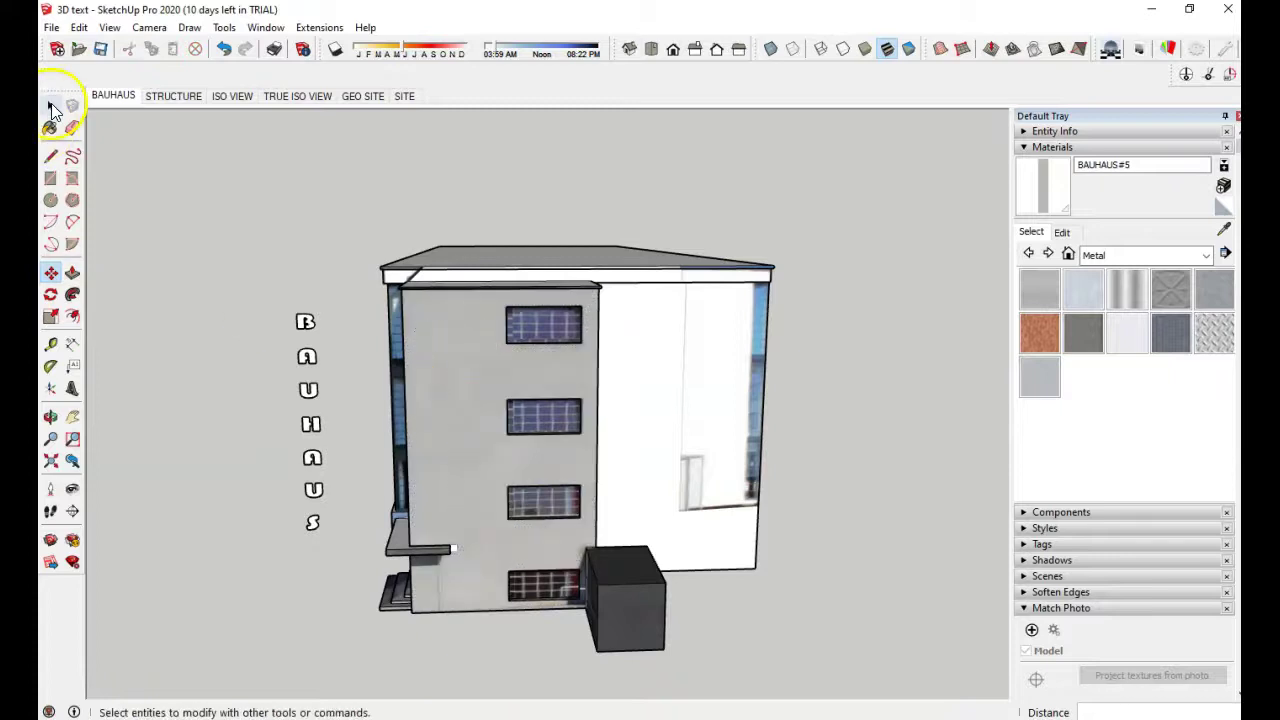
{"action": "left_click", "coordinate": [305, 320]}
{"action": "right_click", "coordinate": [303, 325]}
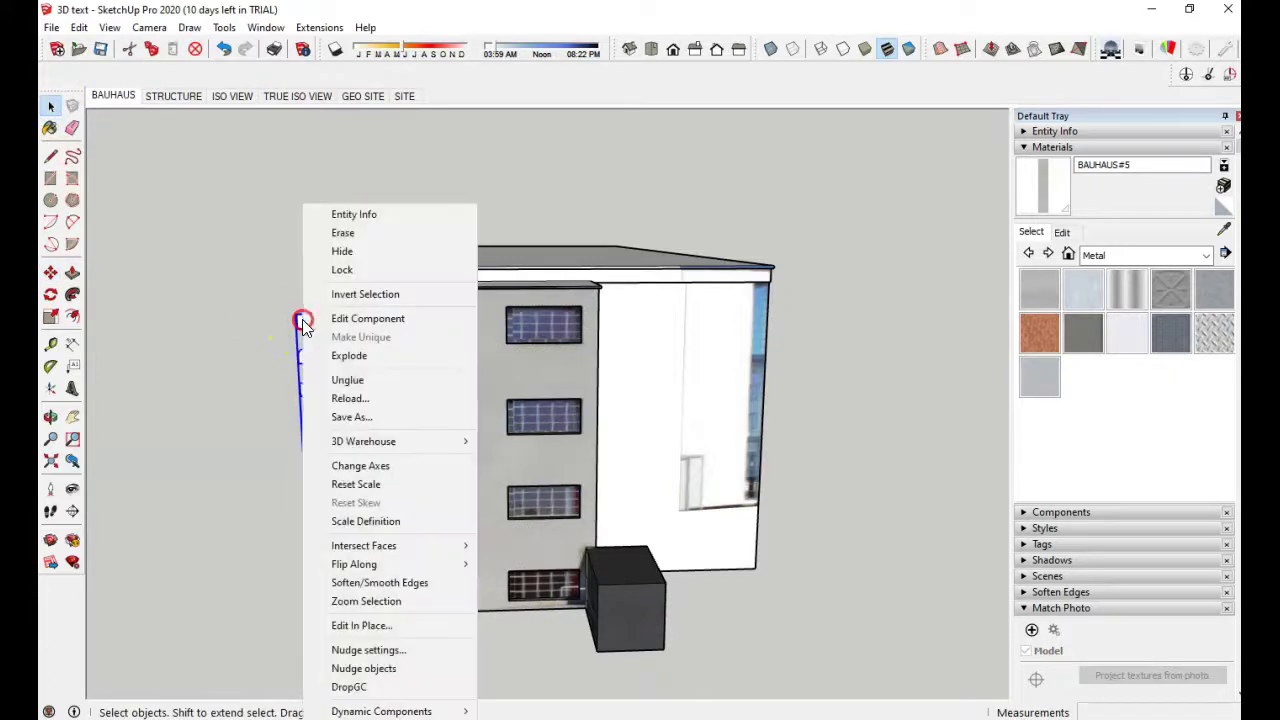
{"action": "left_click", "coordinate": [349, 355]}
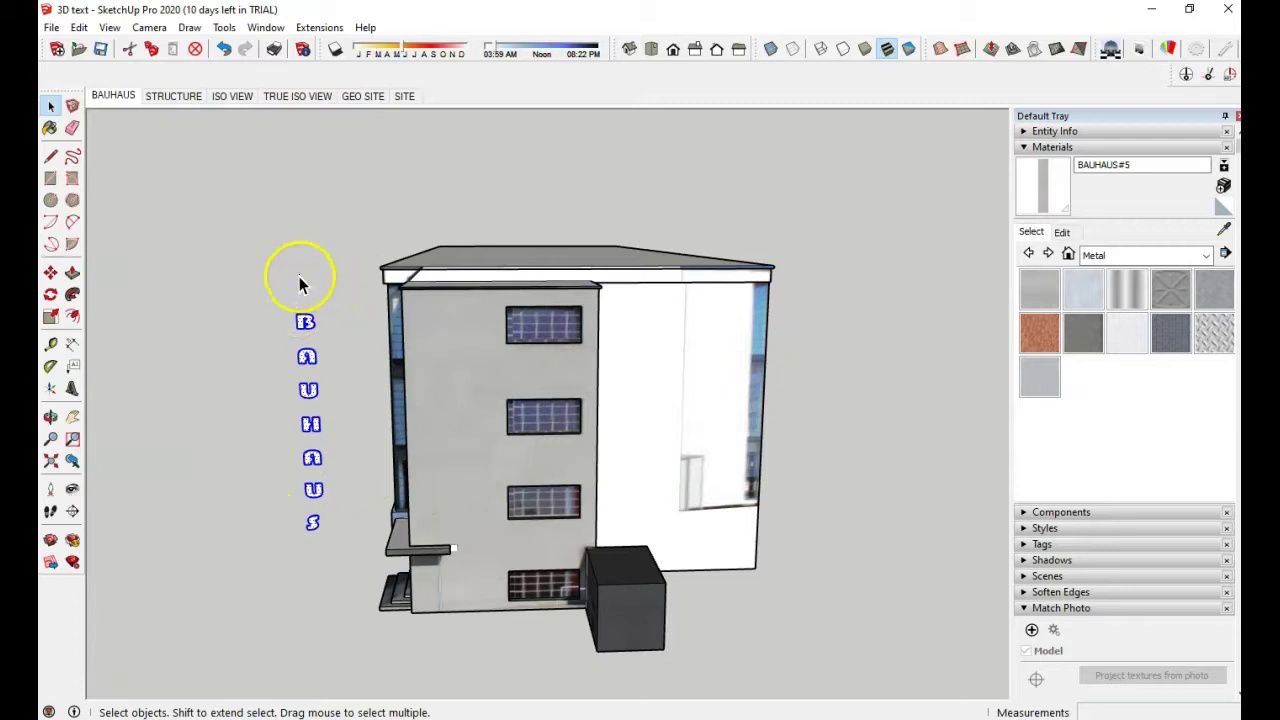
{"action": "right_click", "coordinate": [305, 322]}
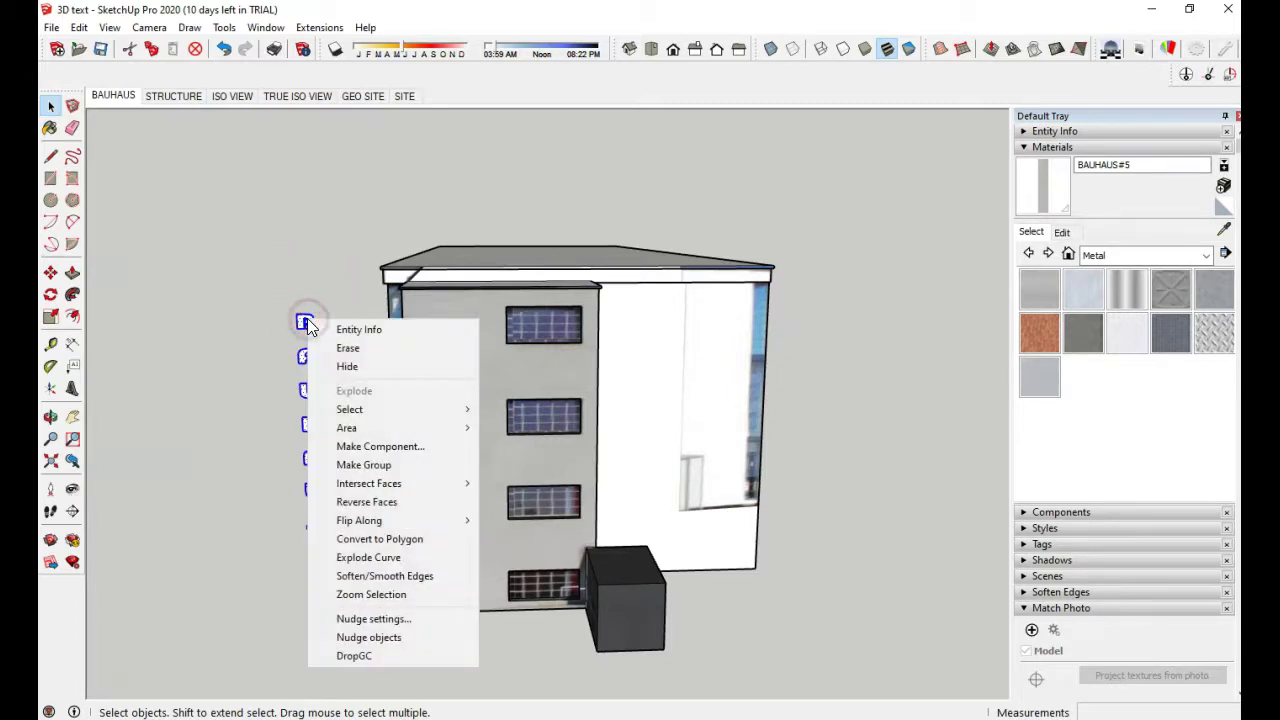
{"action": "left_click", "coordinate": [362, 468]}
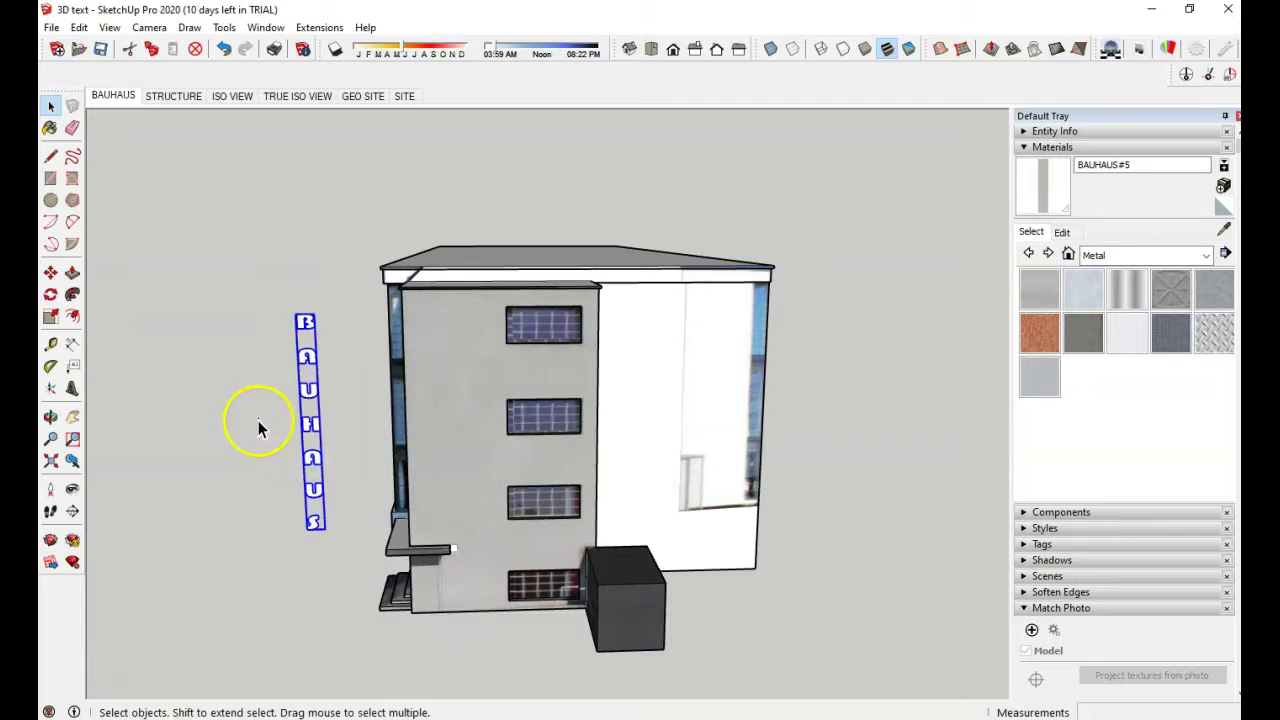
{"action": "middle_click_drag", "start_coordinate": [279, 444], "coordinate": [846, 430]}
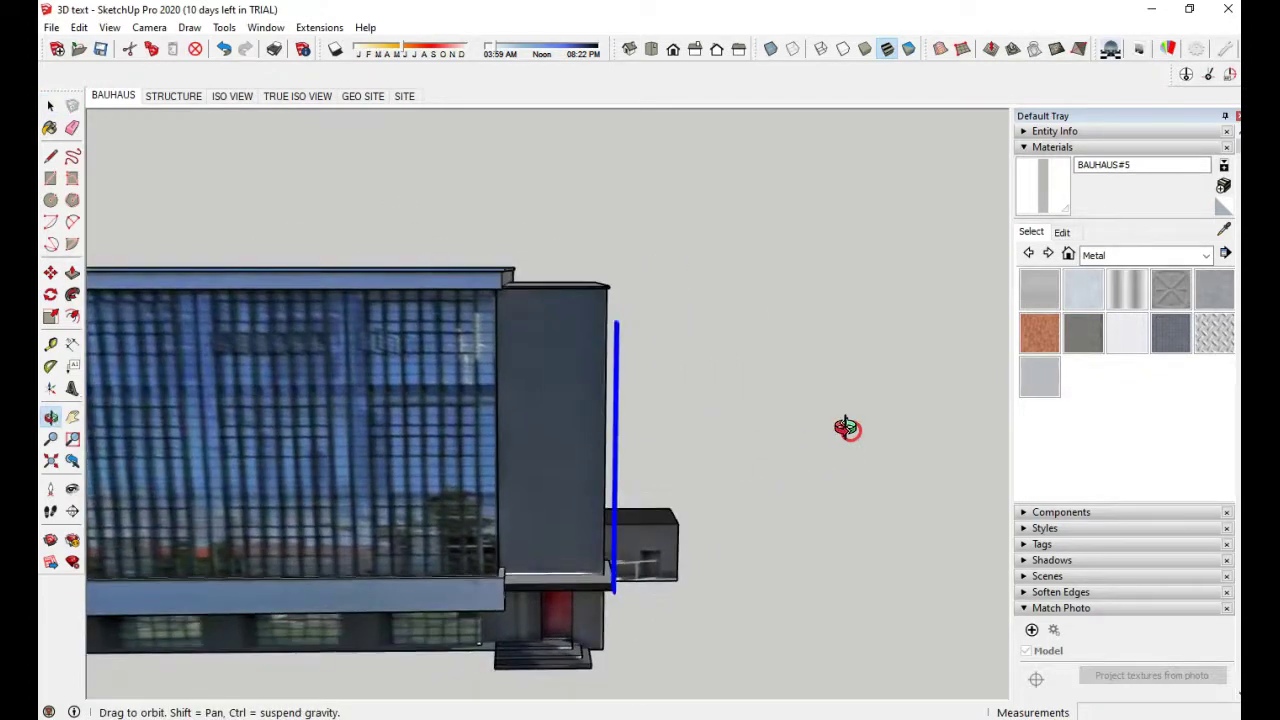
Step: Move the BAUHAUS letter group onto the tower's end wall beside the windows
{"action": "left_click", "coordinate": [55, 273]}
{"action": "left_click_drag", "start_coordinate": [617, 367], "coordinate": [677, 386]}
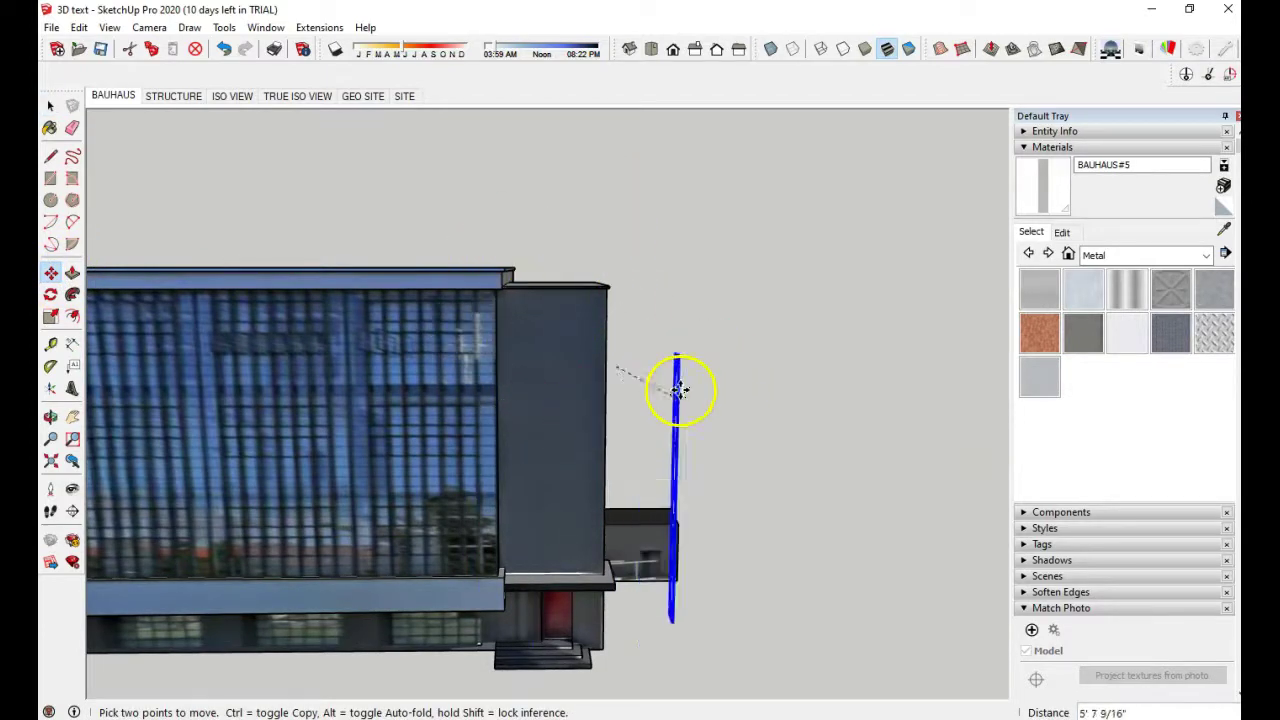
{"action": "middle_click_drag", "start_coordinate": [677, 386], "coordinate": [480, 390]}
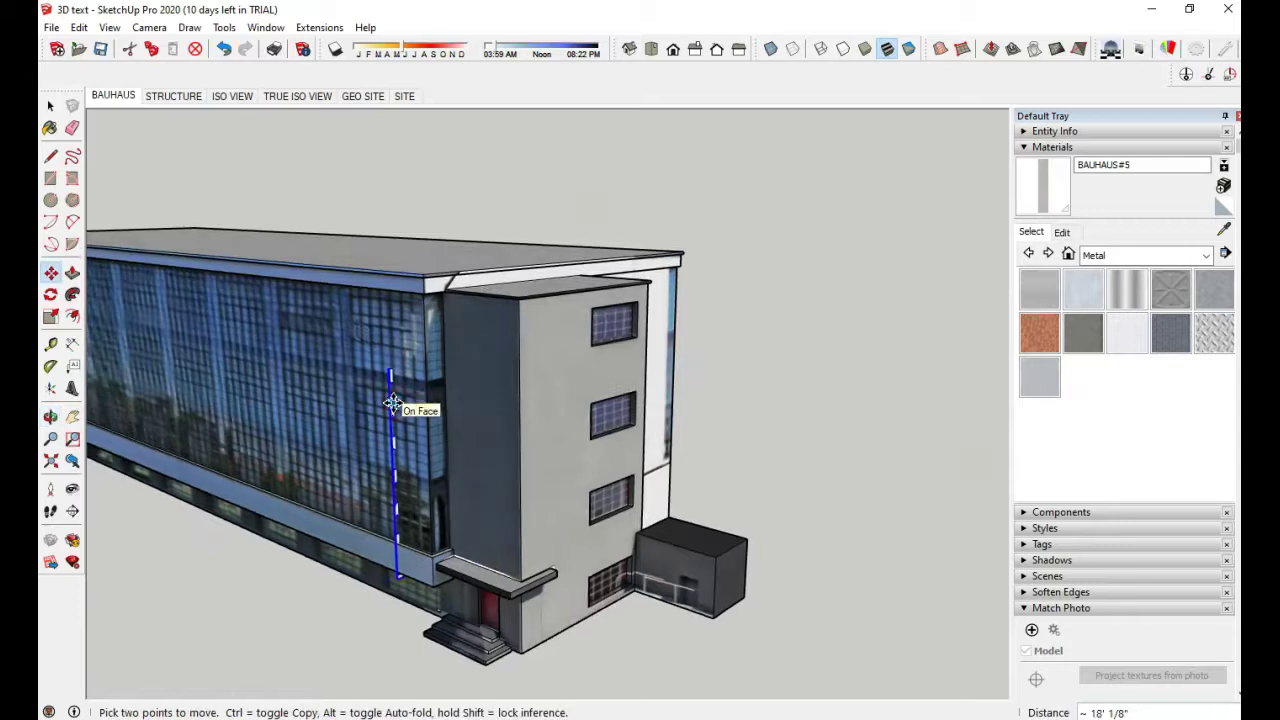
{"action": "left_click", "coordinate": [477, 377]}
{"action": "scroll", "coordinate": [477, 377], "scroll_direction": "up", "scroll_amount": 3}
{"action": "middle_click_drag", "start_coordinate": [477, 377], "coordinate": [258, 378]}
{"action": "left_click_drag", "start_coordinate": [284, 368], "coordinate": [484, 362]}
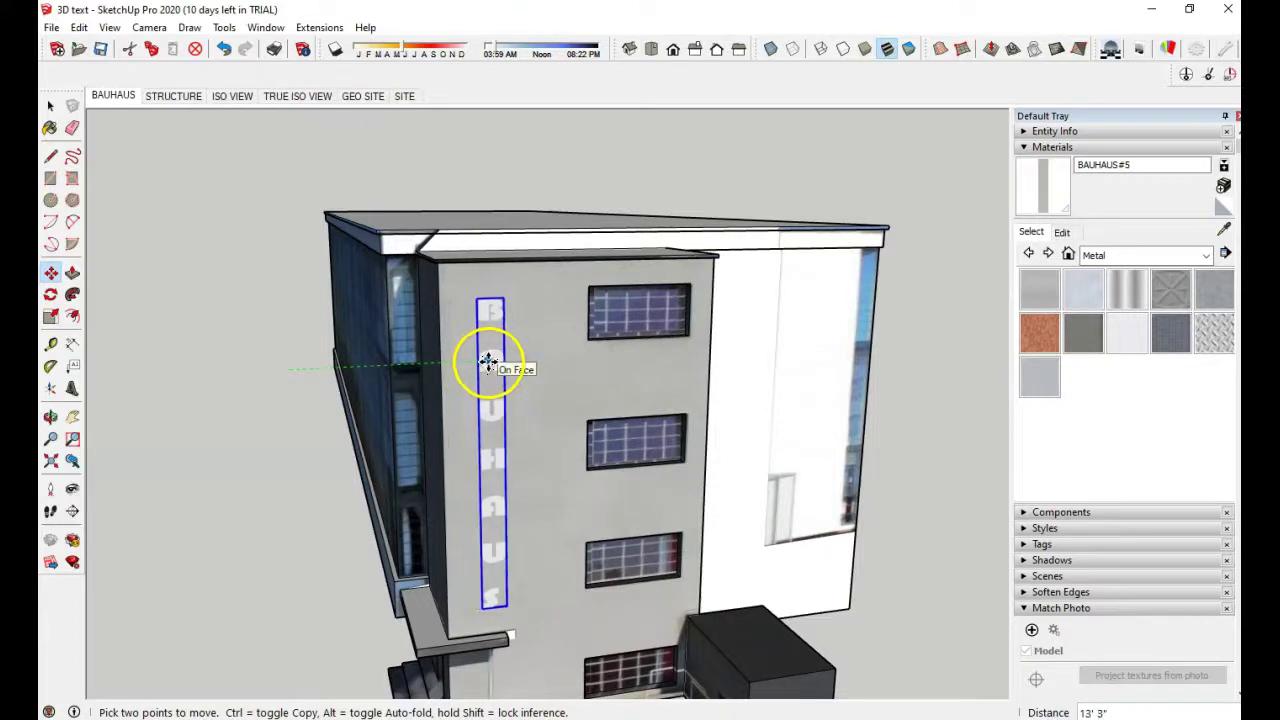
{"action": "left_click", "coordinate": [487, 363]}
Step: Shift the lettering a small distance outward so it stands off the wall surface
{"action": "scroll", "coordinate": [490, 390], "scroll_direction": "up", "scroll_amount": 5}
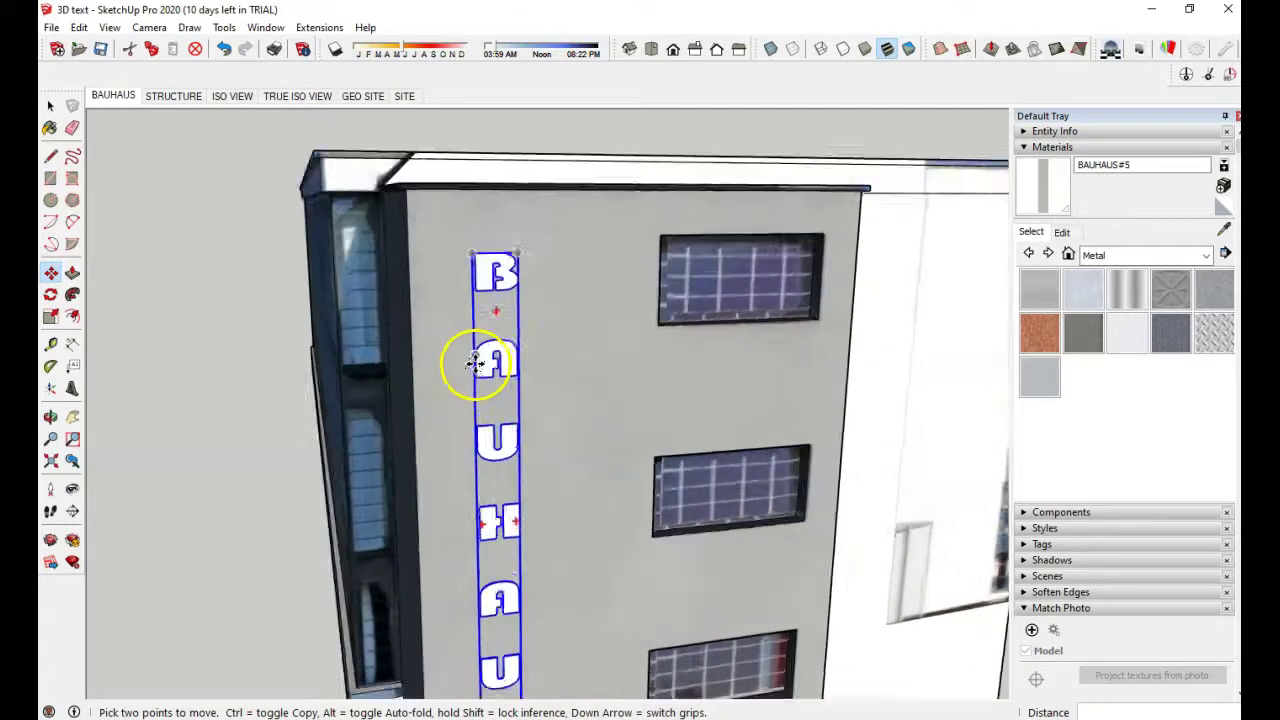
{"action": "middle_click_drag", "start_coordinate": [536, 397], "coordinate": [714, 394]}
{"action": "scroll", "coordinate": [629, 380], "scroll_direction": "up", "scroll_amount": 5}
{"action": "scroll", "coordinate": [629, 379], "scroll_direction": "up", "scroll_amount": 3}
{"action": "left_click", "coordinate": [649, 349]}
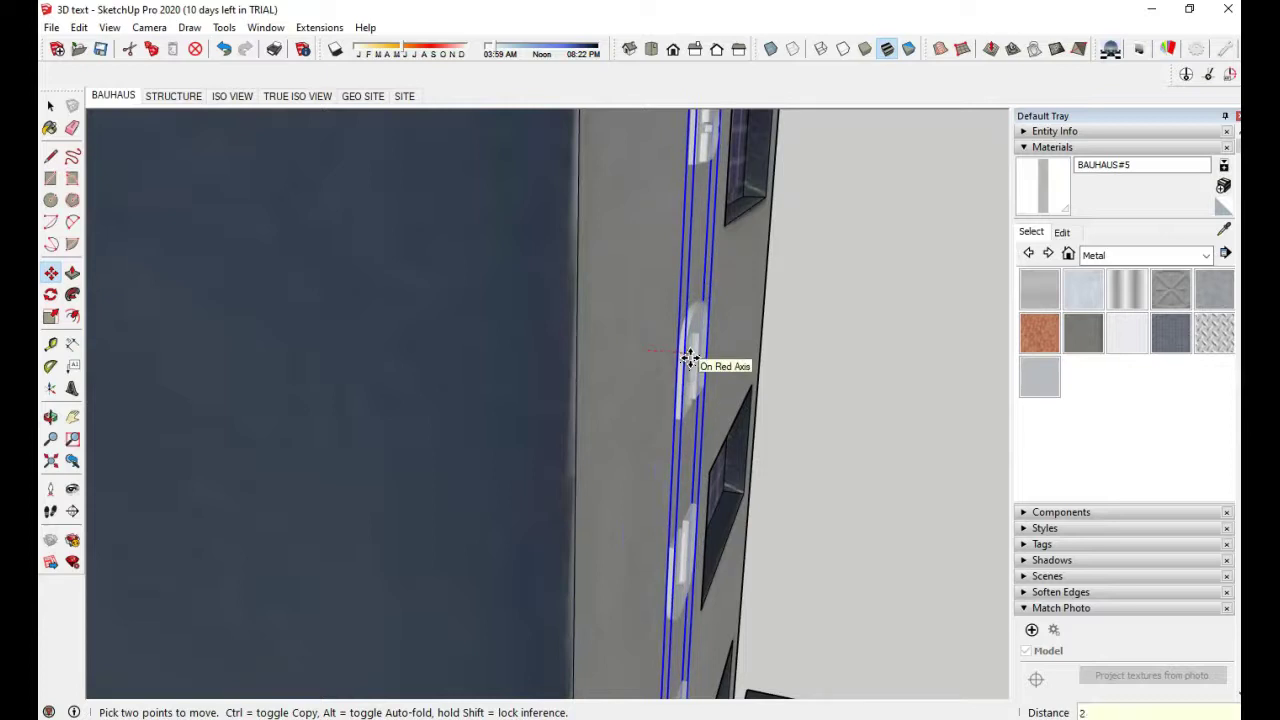
{"action": "left_click", "coordinate": [651, 363]}
{"action": "scroll", "coordinate": [646, 363], "scroll_direction": "up", "scroll_amount": 2}
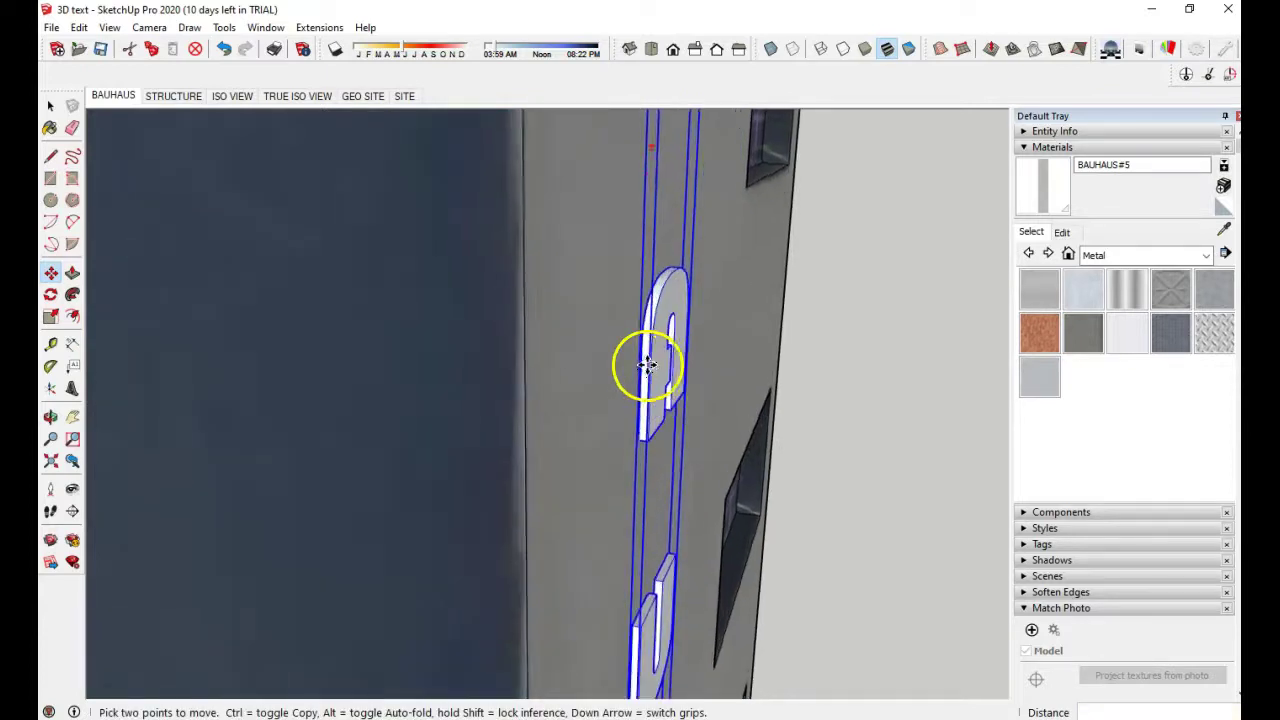
{"action": "middle_click_drag", "start_coordinate": [636, 363], "coordinate": [706, 346]}
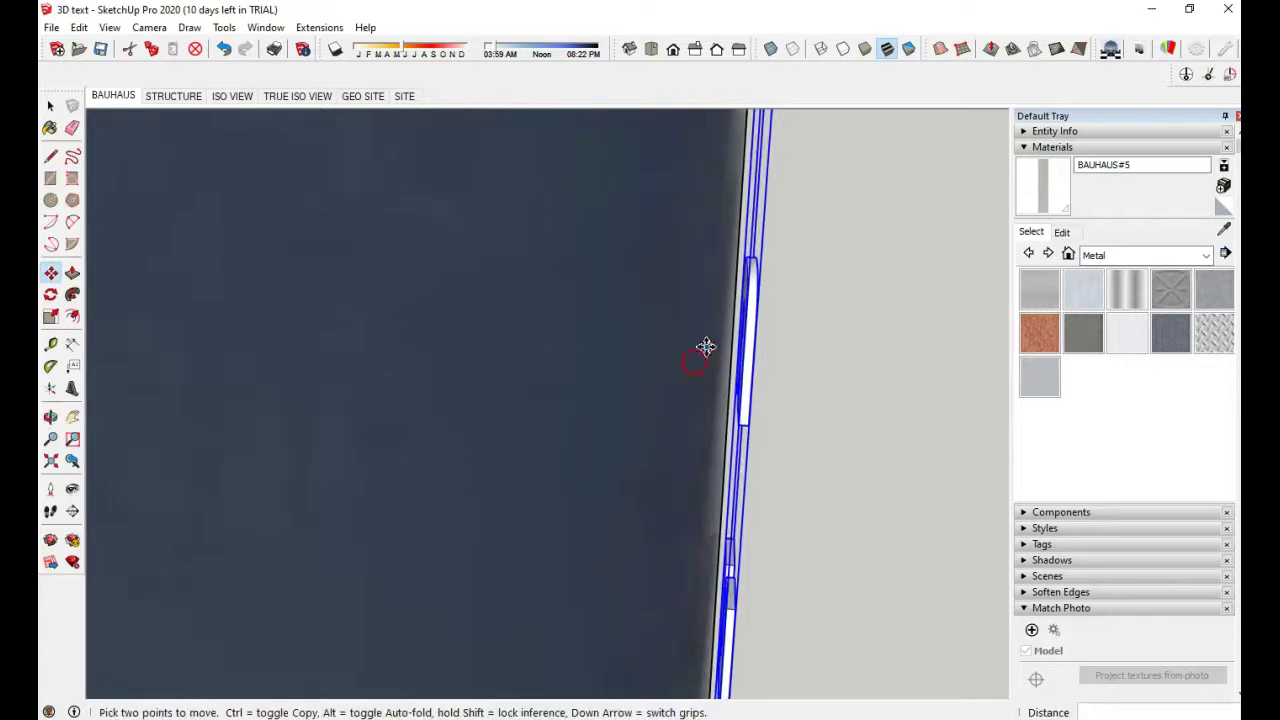
Step: Deselect the lettering and orbit around to check its placement against the wall
{"action": "key", "text": "space"}
{"action": "left_click", "coordinate": [843, 171]}
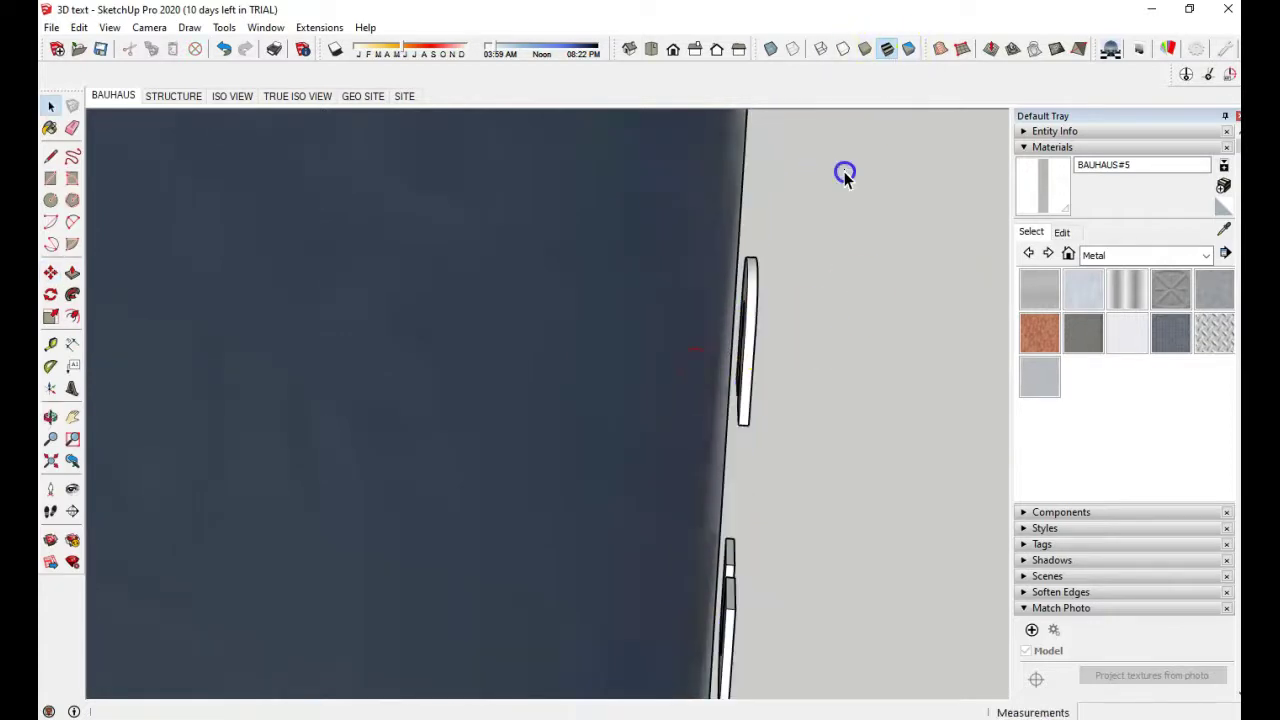
{"action": "mouse_move", "coordinate": [754, 334]}
{"action": "middle_mouse_down"}
{"action": "mouse_move", "coordinate": [743, 340]}
{"action": "mouse_move", "coordinate": [760, 369]}
{"action": "mouse_move", "coordinate": [749, 346]}
{"action": "mouse_move", "coordinate": [722, 376]}
{"action": "mouse_move", "coordinate": [757, 346]}
{"action": "mouse_move", "coordinate": [537, 339]}
{"action": "middle_mouse_up"}
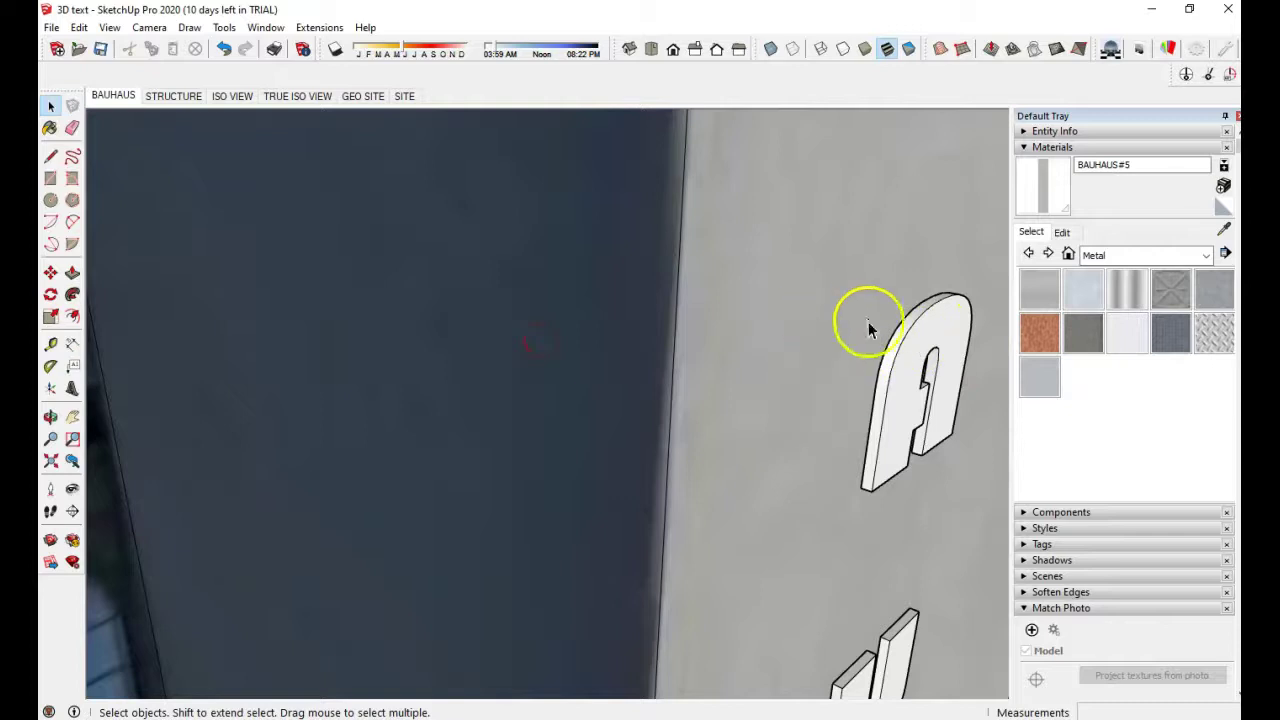
{"action": "scroll", "coordinate": [594, 320], "scroll_direction": "down", "scroll_amount": 5}
Step: Window-select the whole building with its BAUHAUS letters and make it one group
{"action": "scroll", "coordinate": [593, 318], "scroll_direction": "down", "scroll_amount": 8}
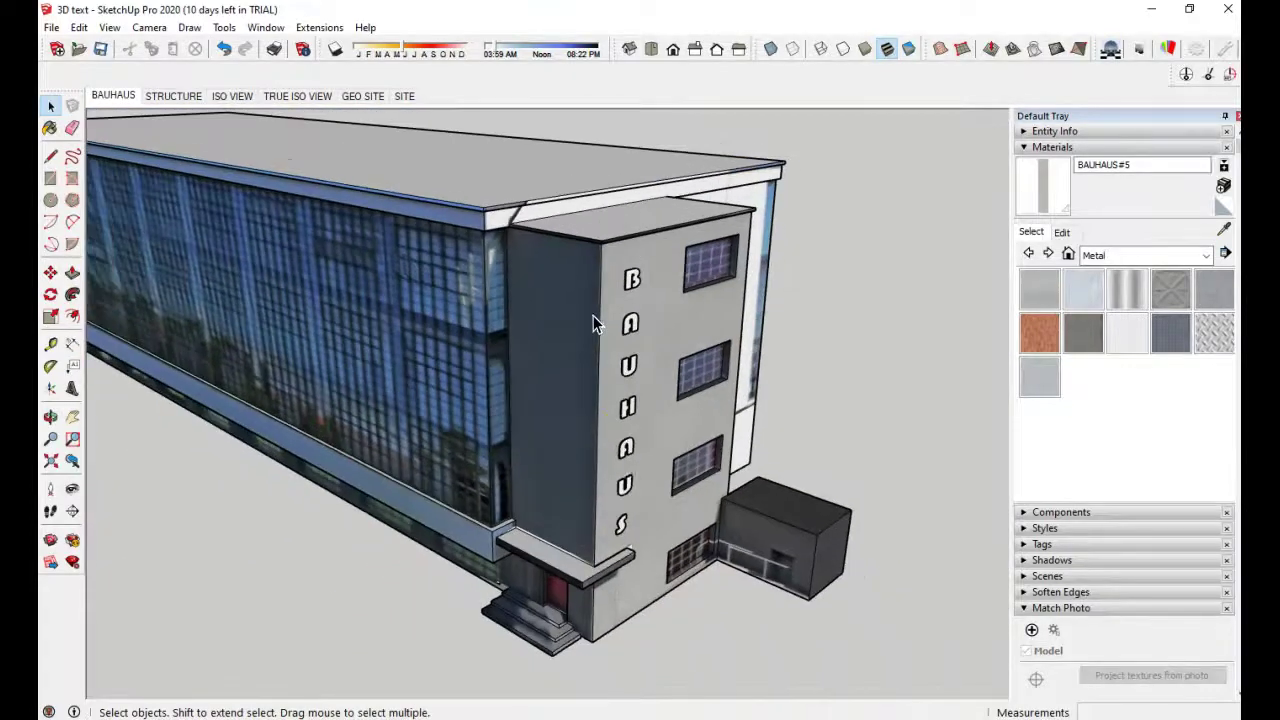
{"action": "middle_click_drag", "start_coordinate": [593, 316], "coordinate": [538, 280]}
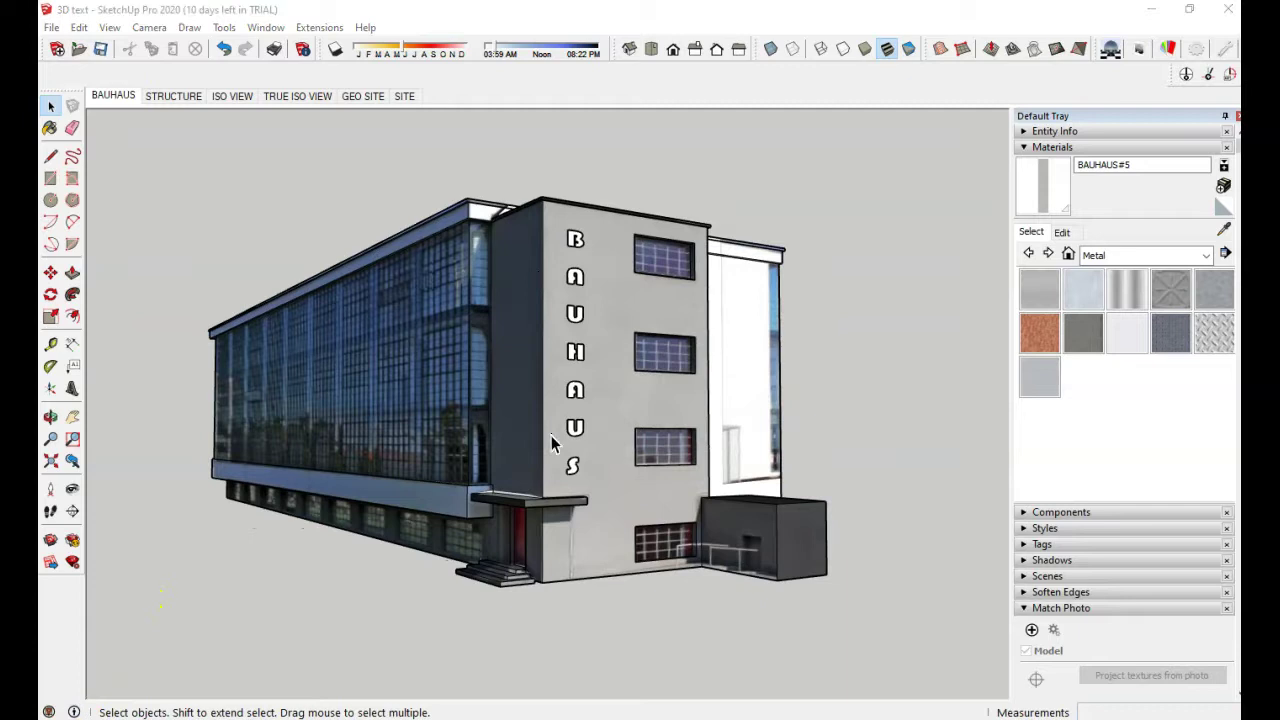
{"action": "left_click", "coordinate": [681, 418]}
{"action": "left_click_drag", "start_coordinate": [157, 138], "coordinate": [958, 684]}
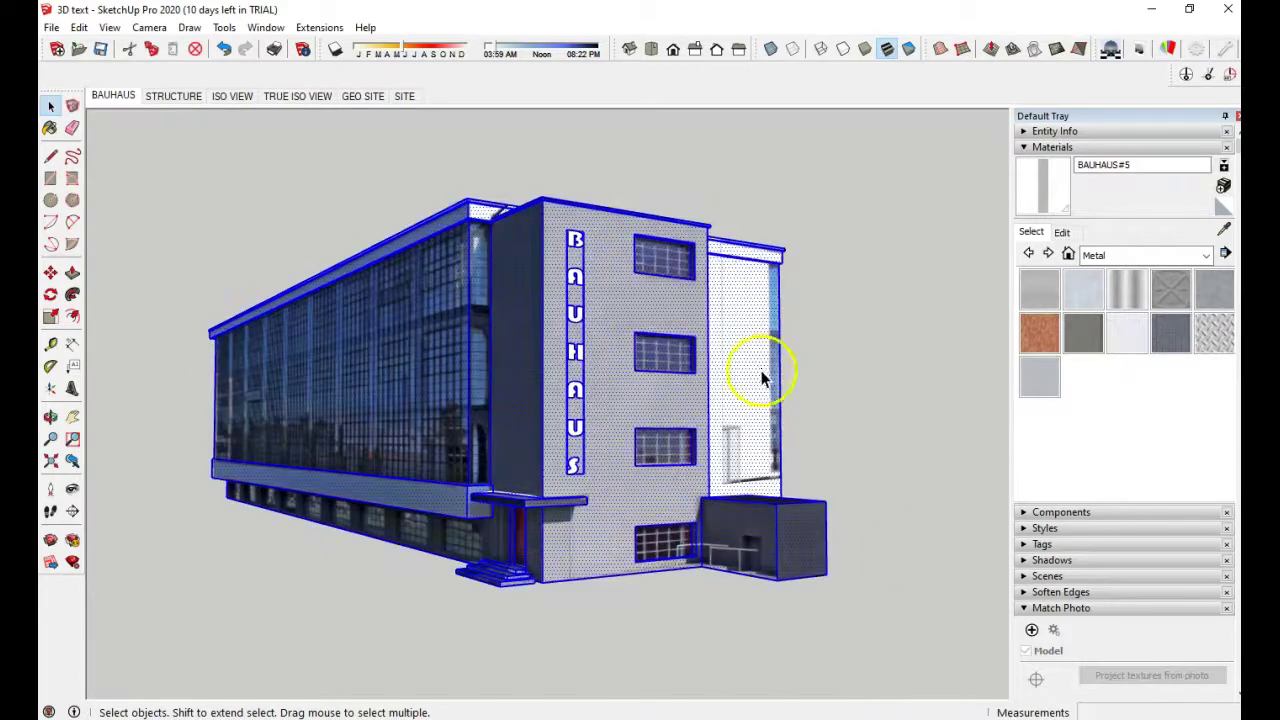
{"action": "right_click", "coordinate": [636, 309]}
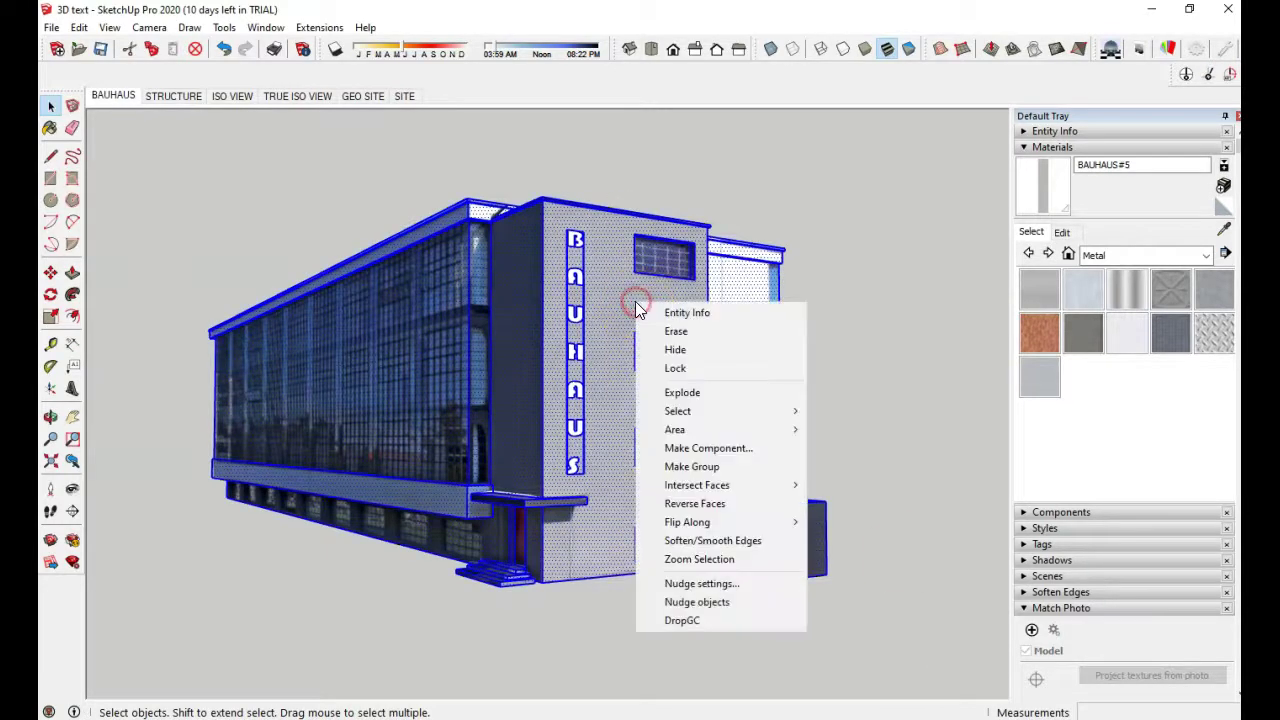
{"action": "left_click", "coordinate": [692, 467]}
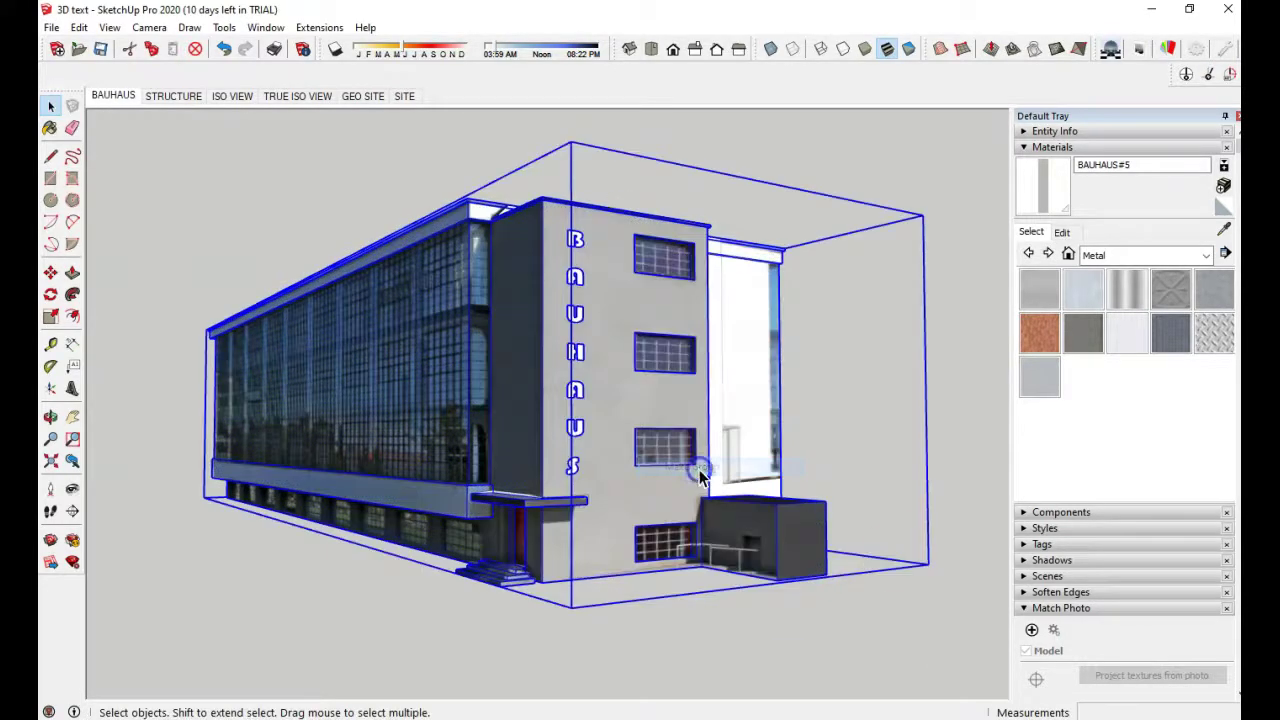
Step: Deselect, then pick up the building group with the Move tool
{"action": "left_click", "coordinate": [884, 170]}
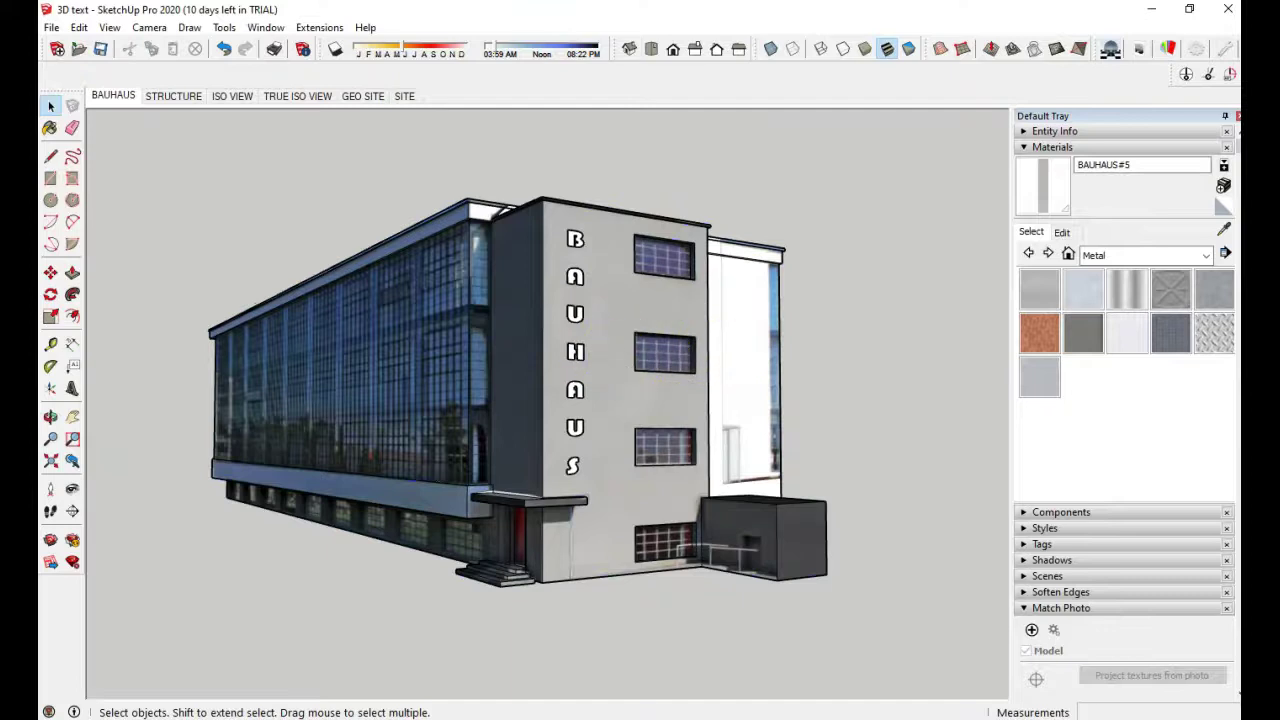
{"action": "left_click", "coordinate": [50, 272]}
{"action": "left_click", "coordinate": [604, 326]}
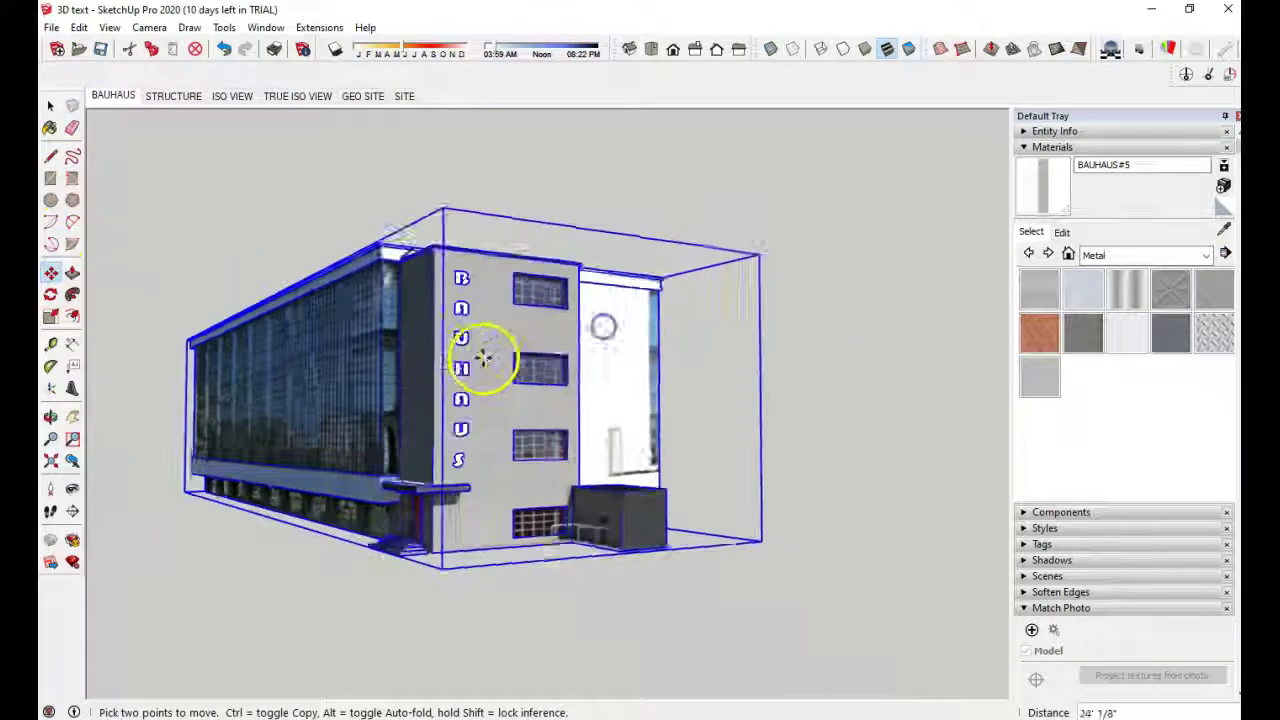